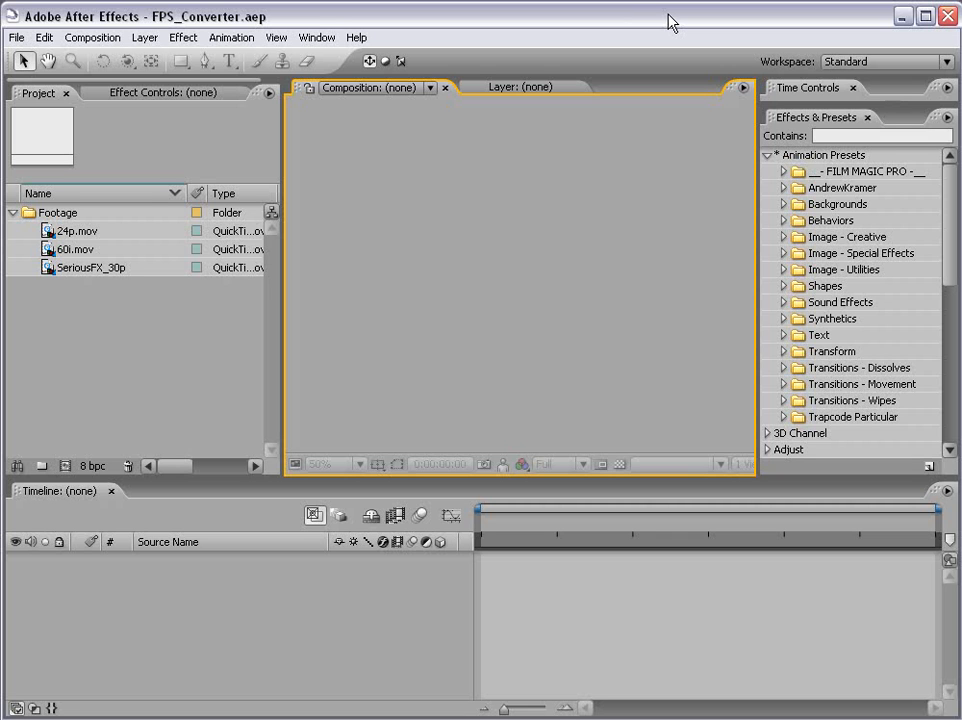
# Check the frame rate and format details of the 24p.mov, 60i.mov and SeriousFX_30p clips.
pyautogui.click(119, 321)
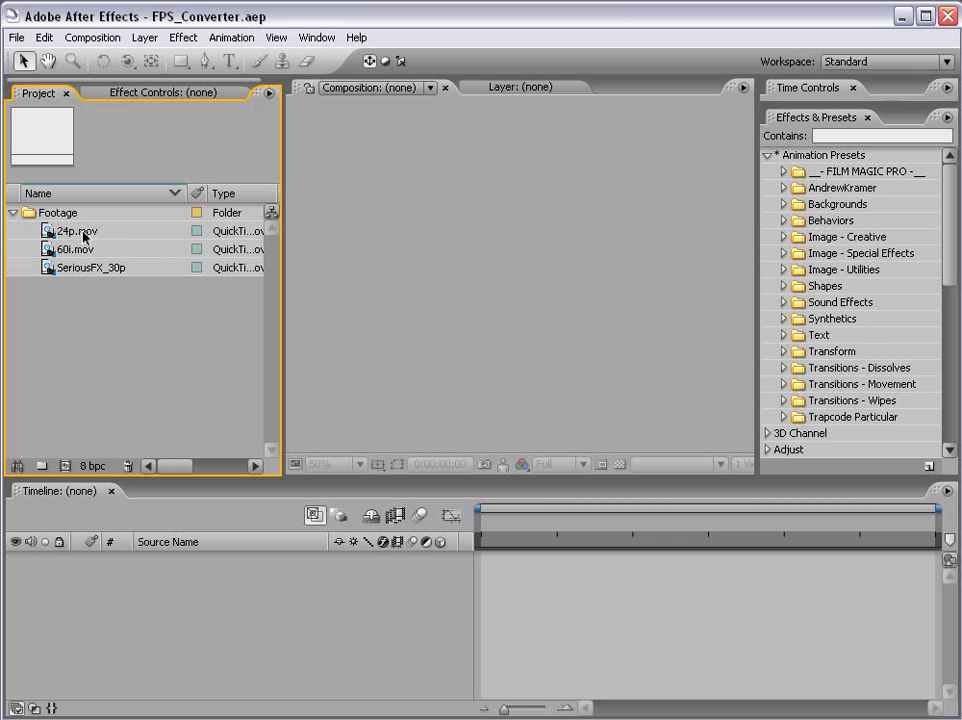
pyautogui.click(84, 231)
pyautogui.click(76, 251)
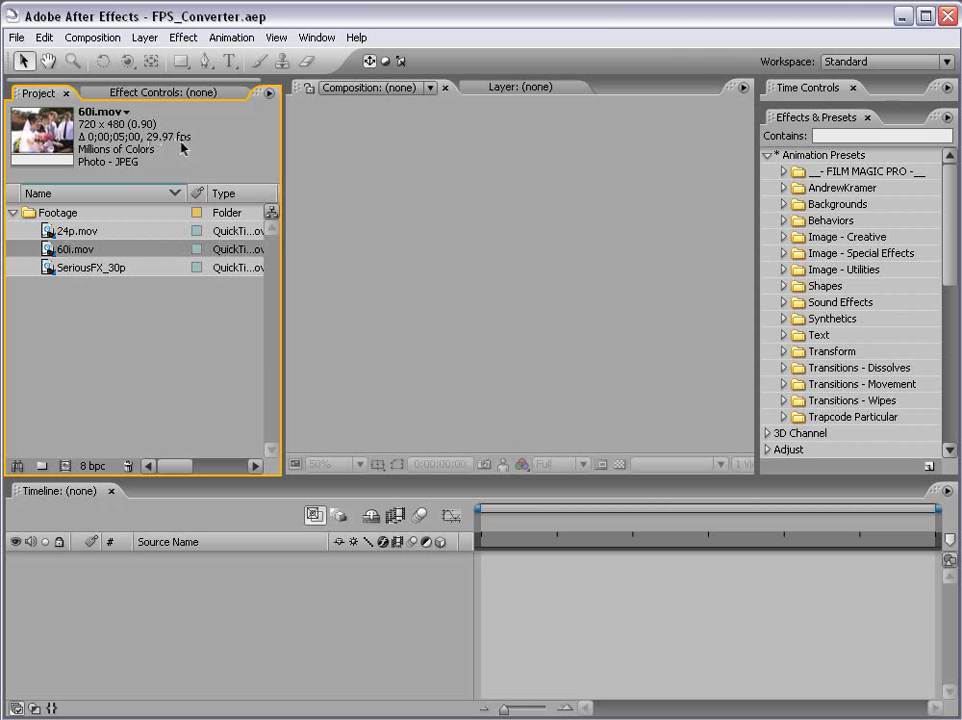
pyautogui.click(80, 268)
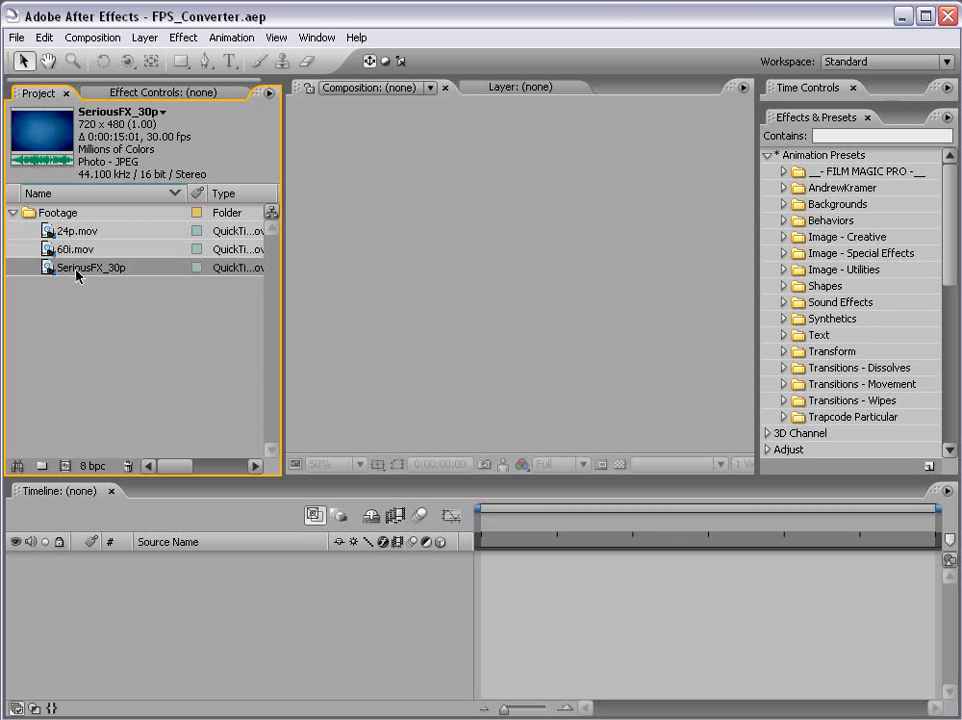
pyautogui.click(165, 340)
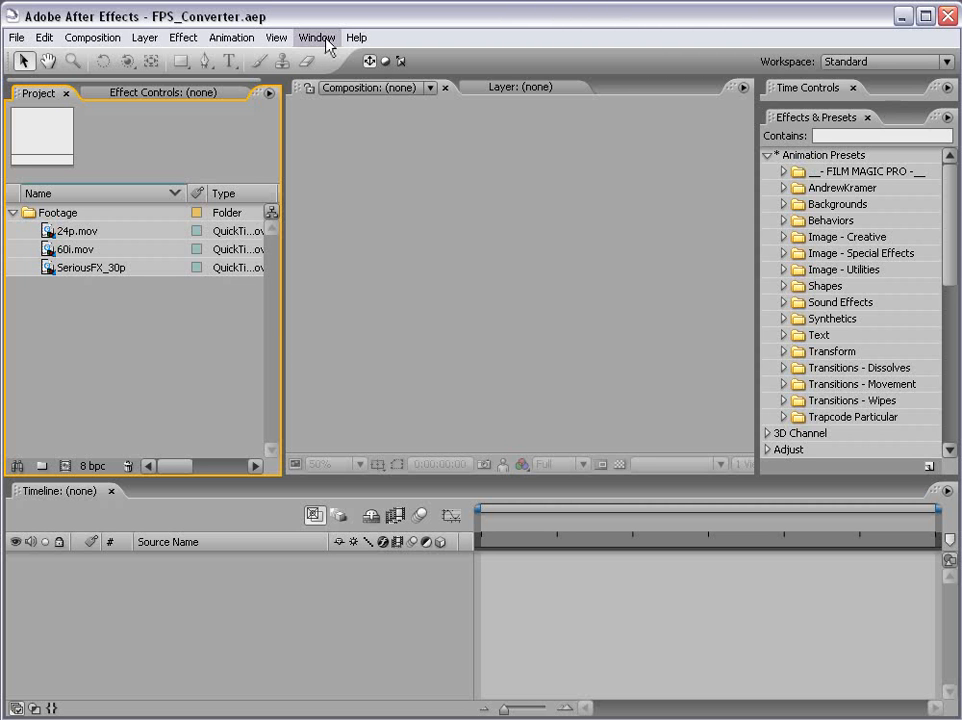
# Switch to Firefox, read the Wikipedia article's section on frame rates in film and television, and return to After Effects.
pyautogui.hotkey('alt', 'Tab')
pyautogui.moveTo(323, 75); pyautogui.dragTo(286, 42)
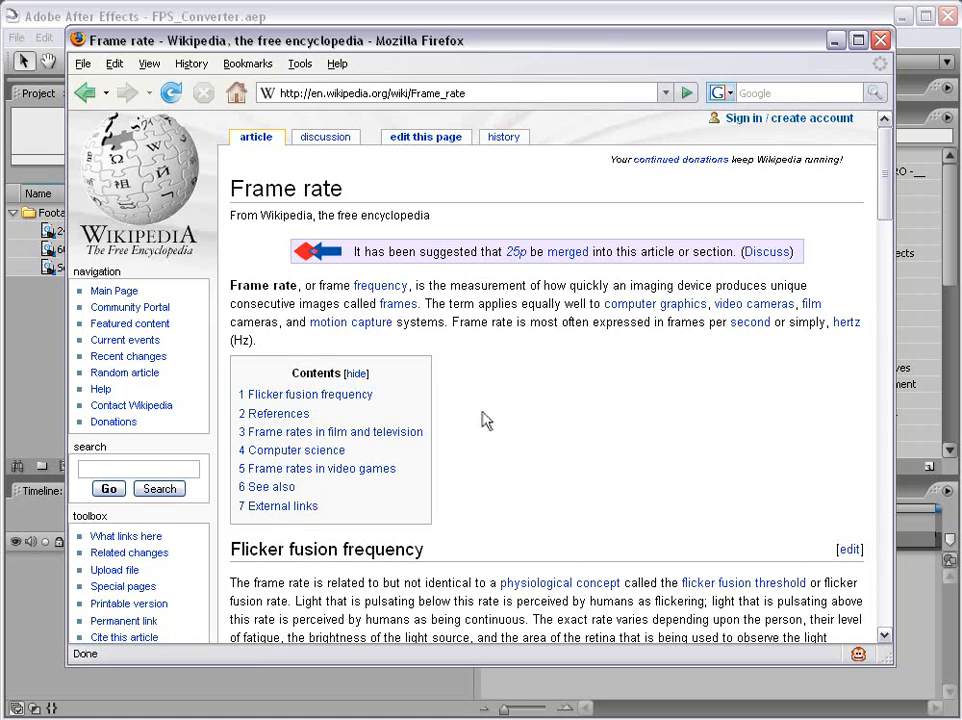
pyautogui.scroll(-15, 420, 500)
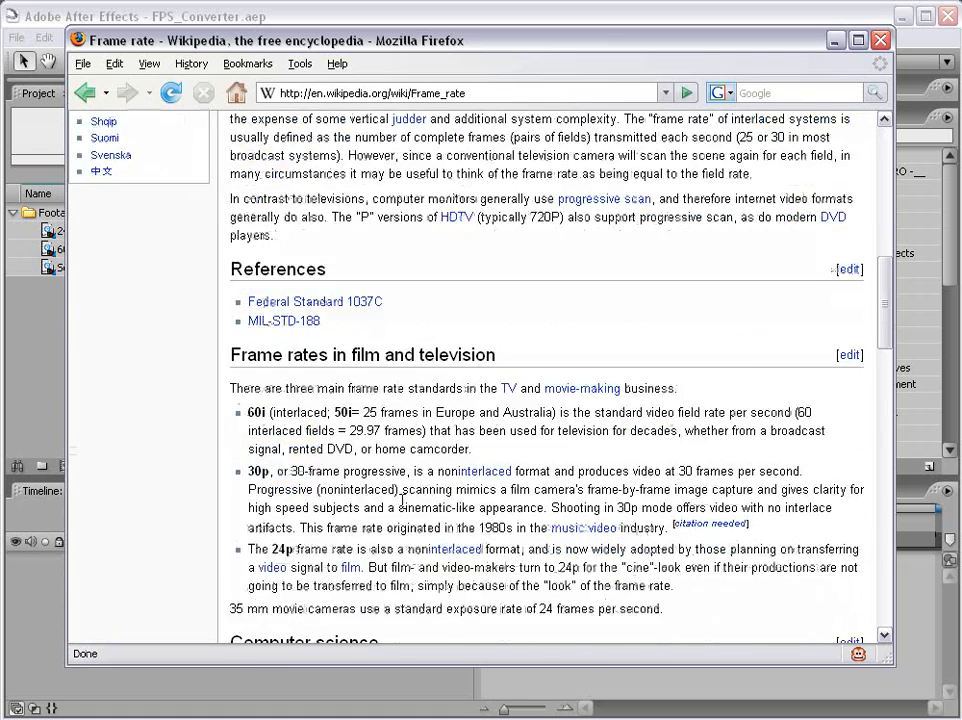
pyautogui.scroll(1, 310, 325)
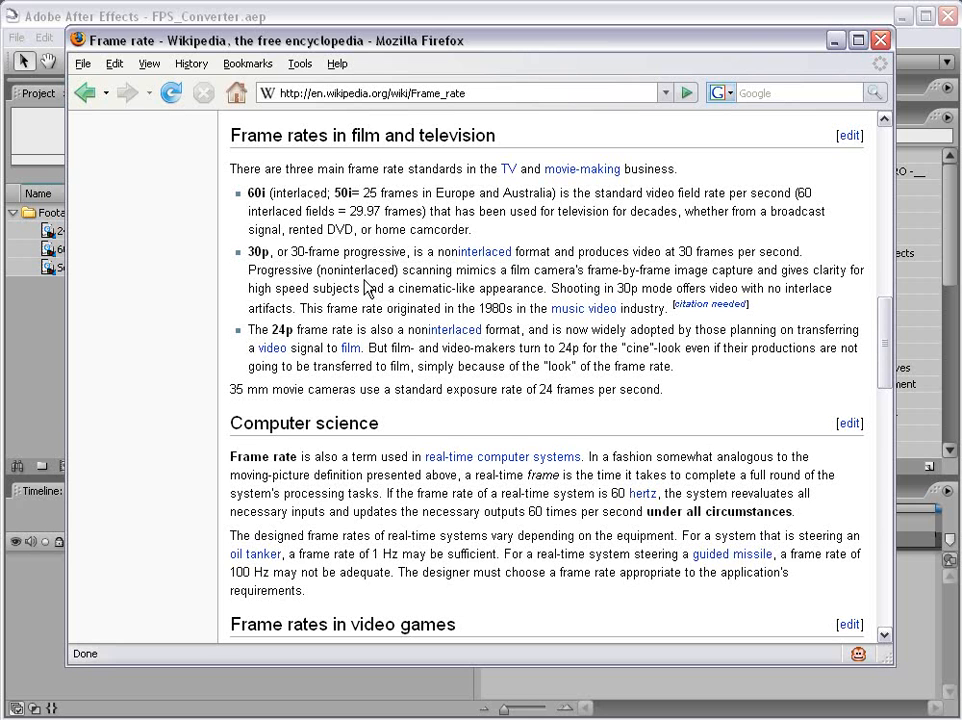
pyautogui.click(148, 14)
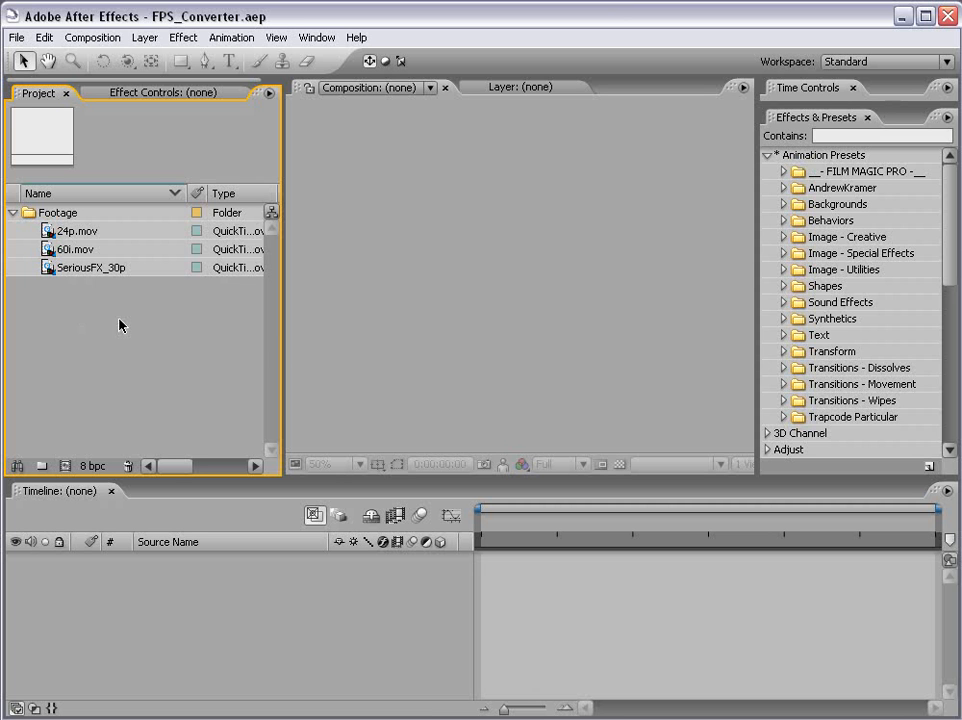
# Open 60i.mov in the footage viewer, play it and scrub through the clip.
pyautogui.doubleClick(75, 249)
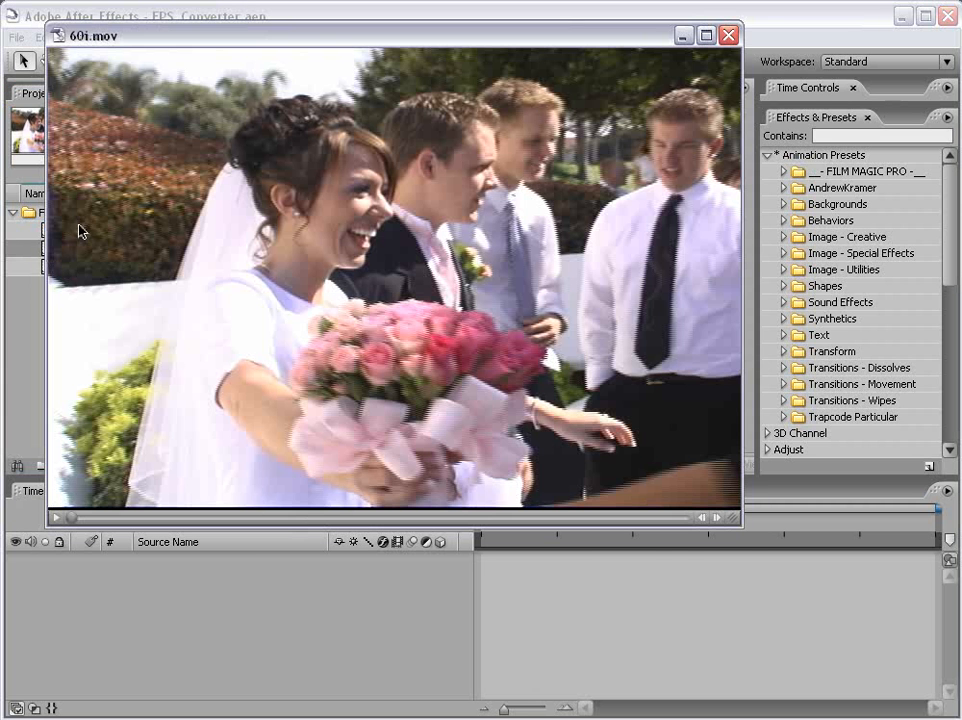
pyautogui.moveTo(300, 55); pyautogui.dragTo(316, 107)
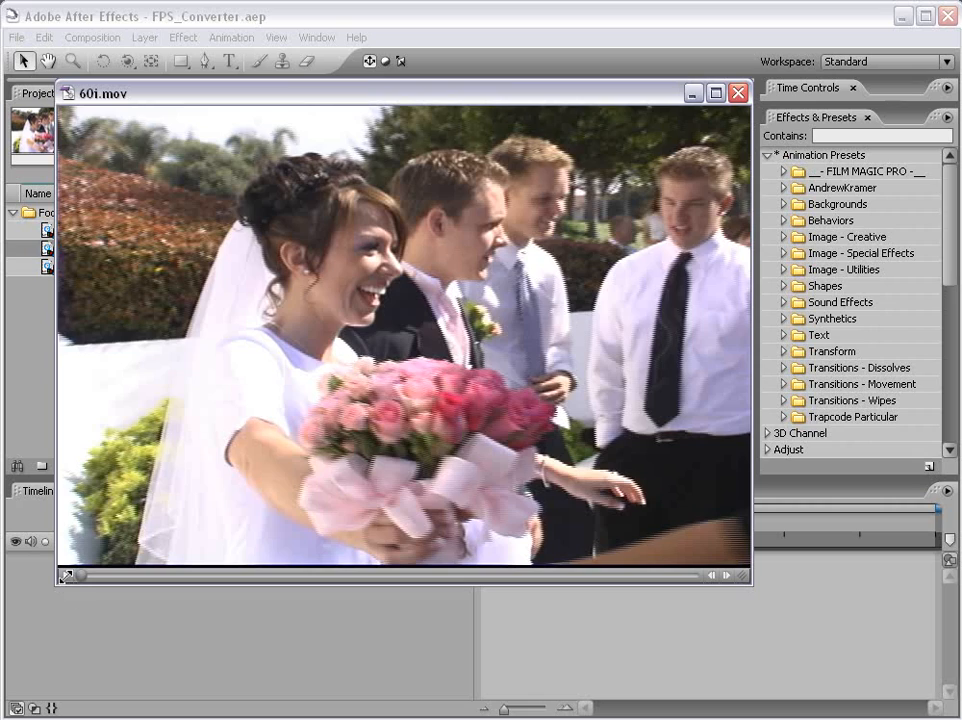
pyautogui.click(66, 576)
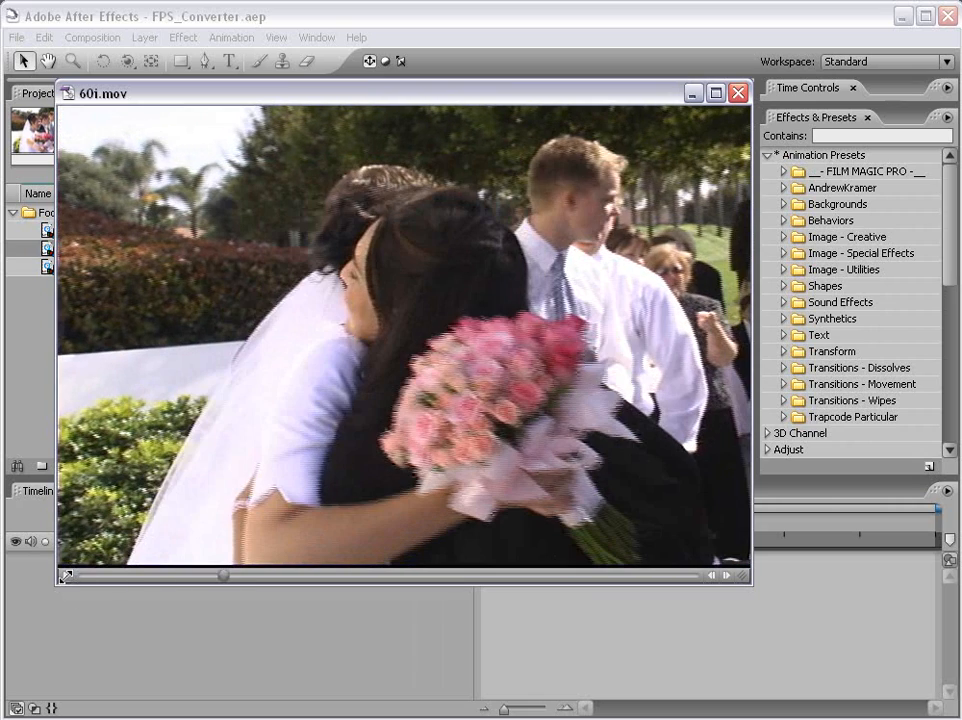
pyautogui.moveTo(224, 575); pyautogui.dragTo(623, 568)
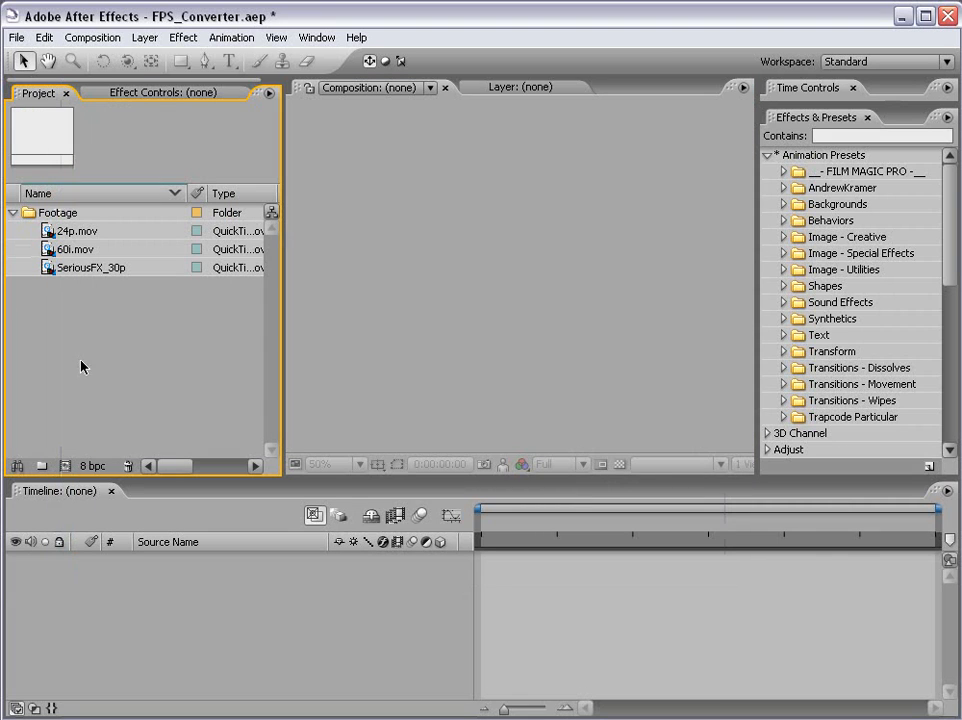
# Interpret the 60i.mov footage with its frame rate conformed to 23.976 frames per second.
pyautogui.rightClick(68, 249)
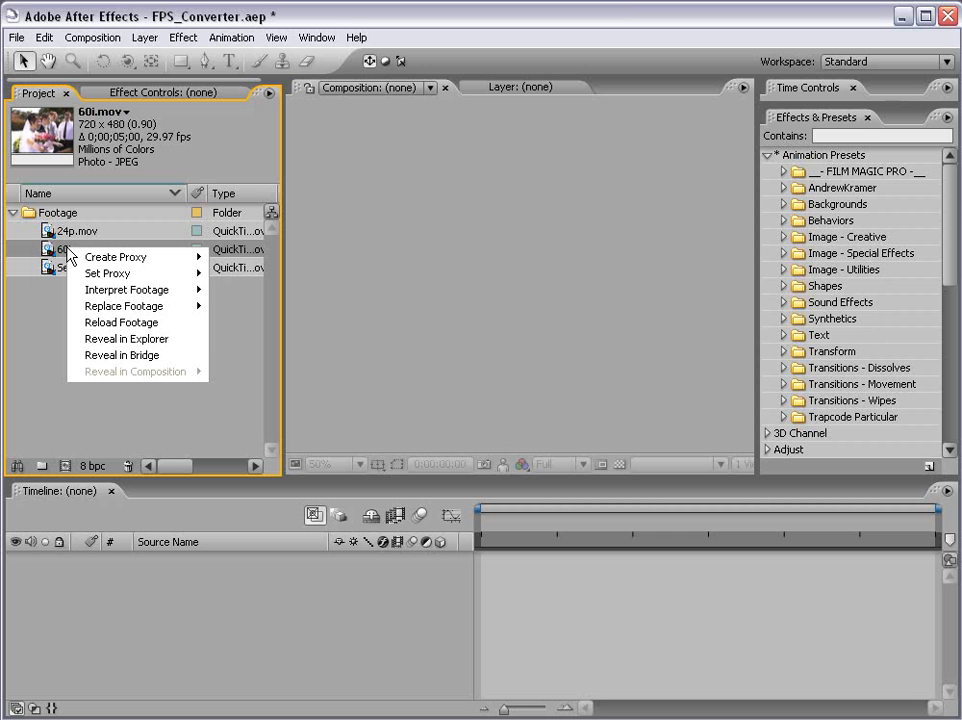
pyautogui.moveTo(133, 291)
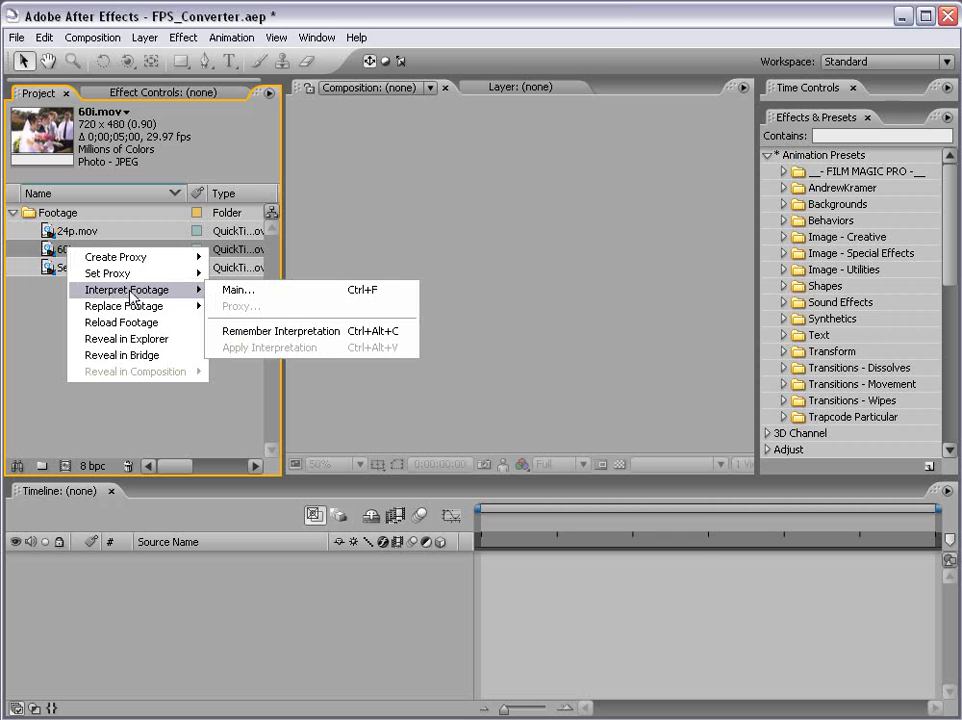
pyautogui.click(236, 290)
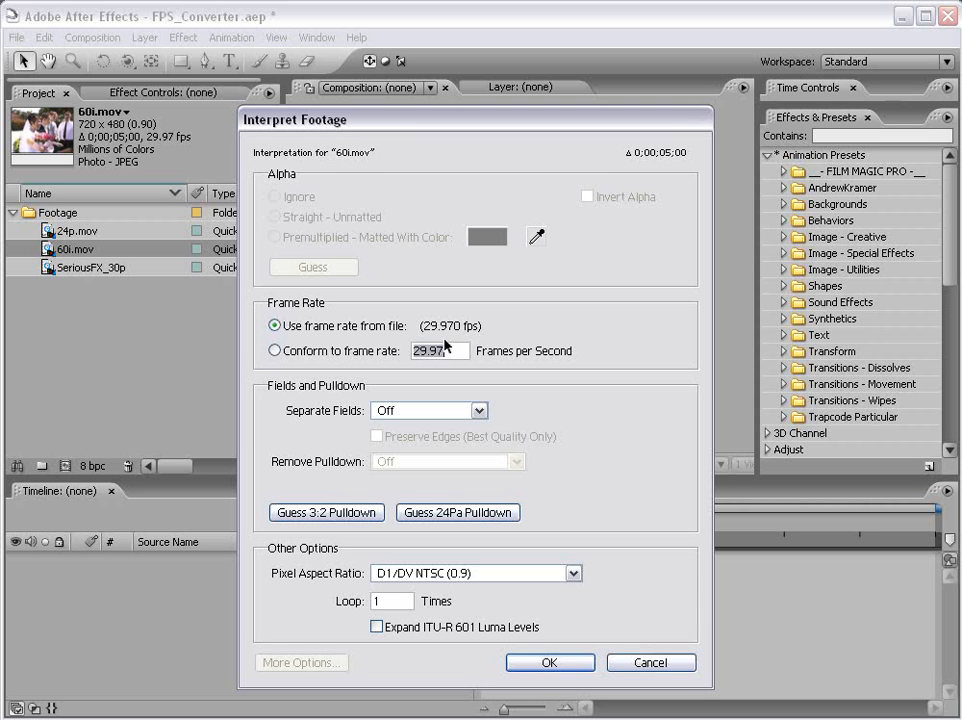
pyautogui.click(274, 351)
pyautogui.write('2')
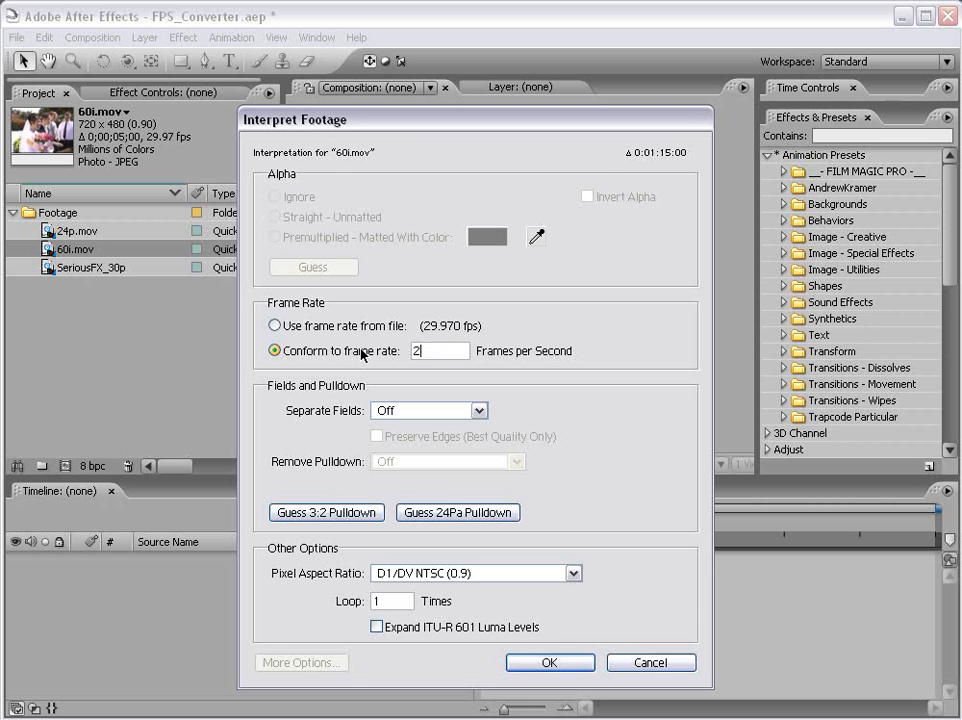
pyautogui.write('3.976')
# Separate the fields of 60i.mov as Lower Field First with Preserve Edges enabled, and apply the interpretation.
pyautogui.click(380, 412)
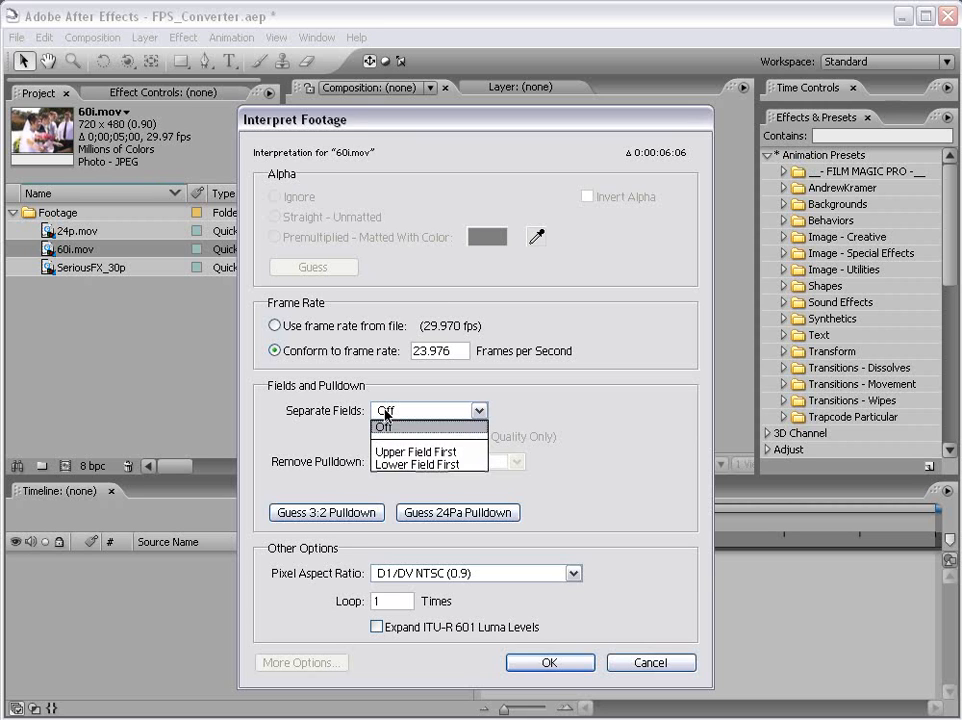
pyautogui.click(420, 464)
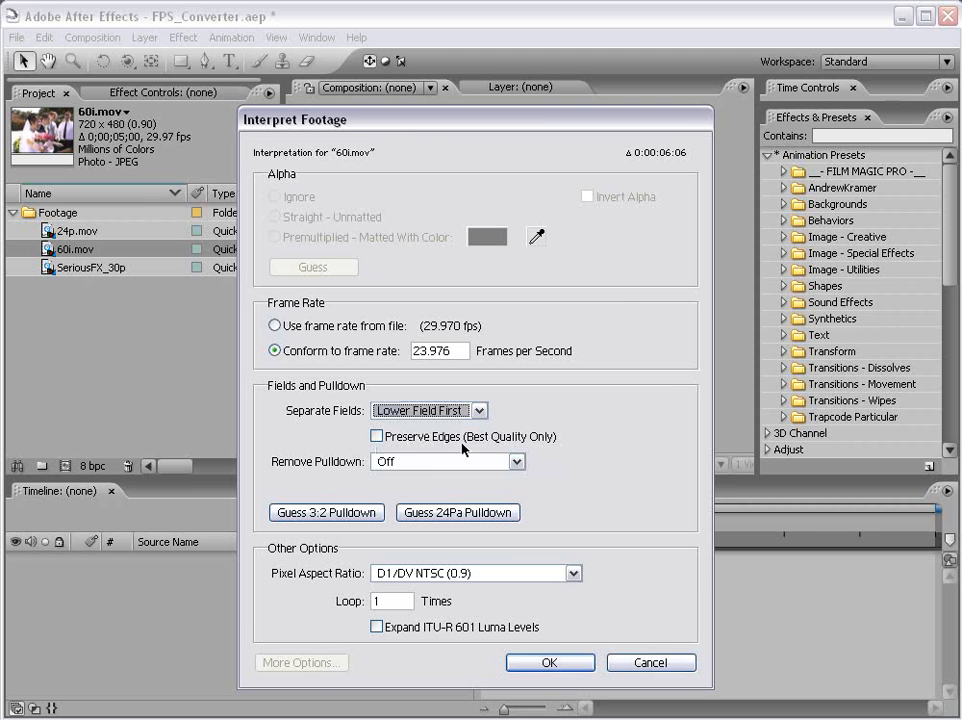
pyautogui.click(378, 437)
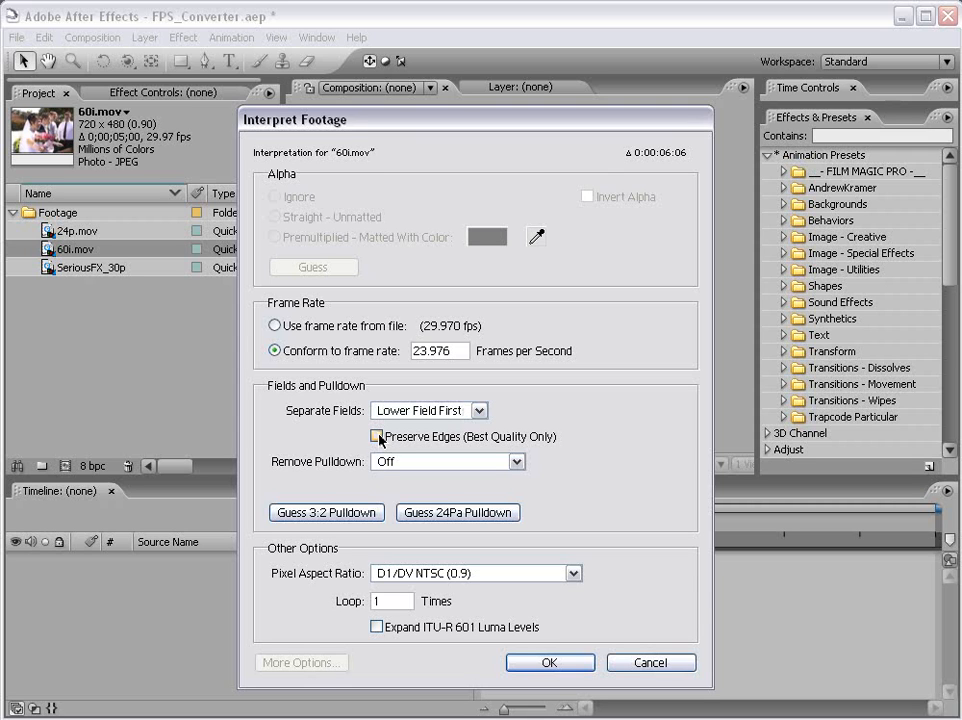
pyautogui.click(551, 663)
# Check the new frame rate and field information of 60i.mov in the project.
pyautogui.click(115, 367)
pyautogui.click(86, 260)
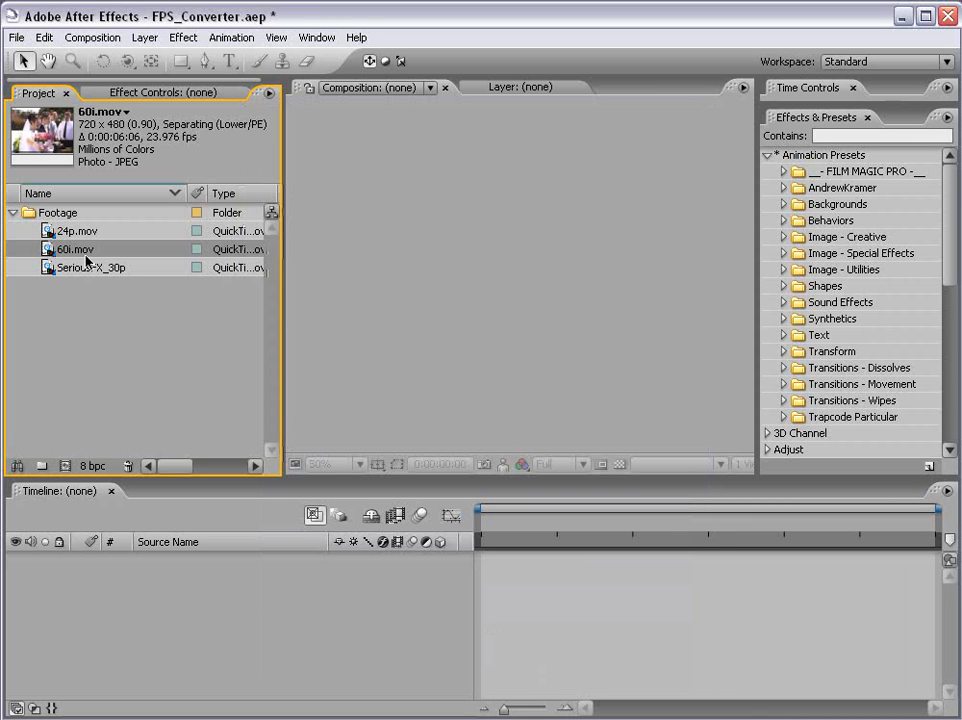
pyautogui.click(135, 318)
pyautogui.click(72, 251)
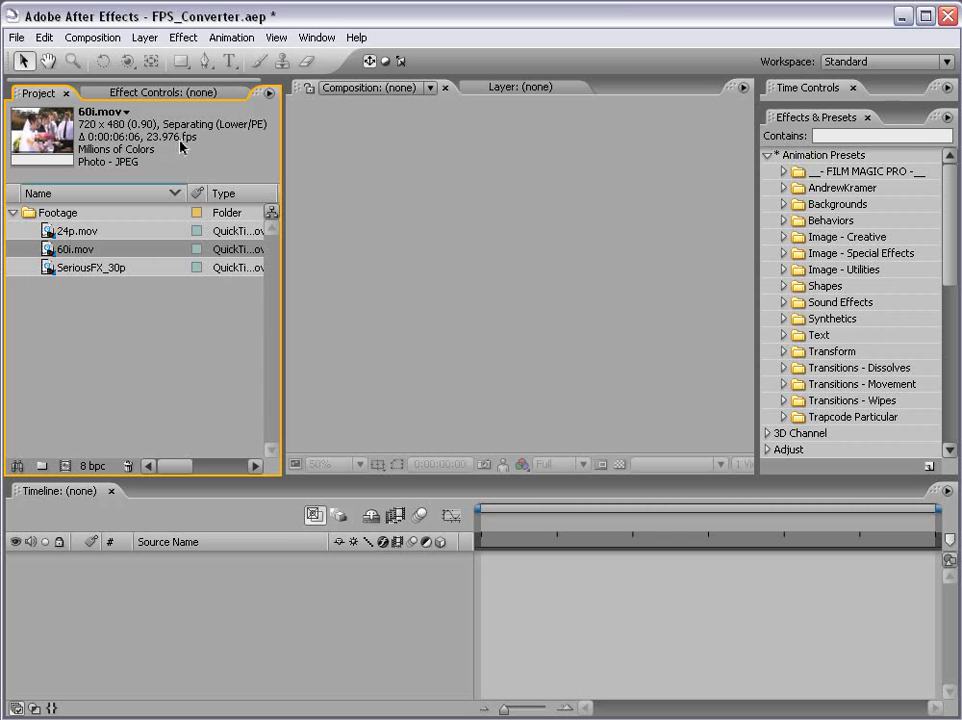
pyautogui.click(84, 311)
# Create a composition from 60i.mov and review its frame rate in the composition settings.
pyautogui.moveTo(48, 252); pyautogui.dragTo(68, 466)
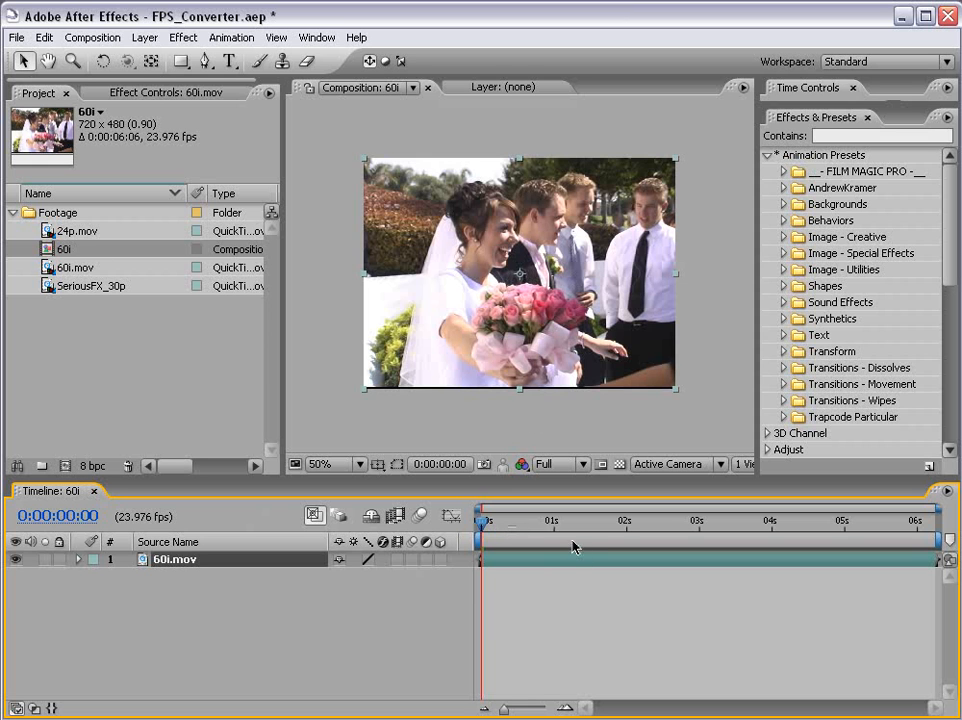
pyautogui.click(92, 37)
pyautogui.click(112, 82)
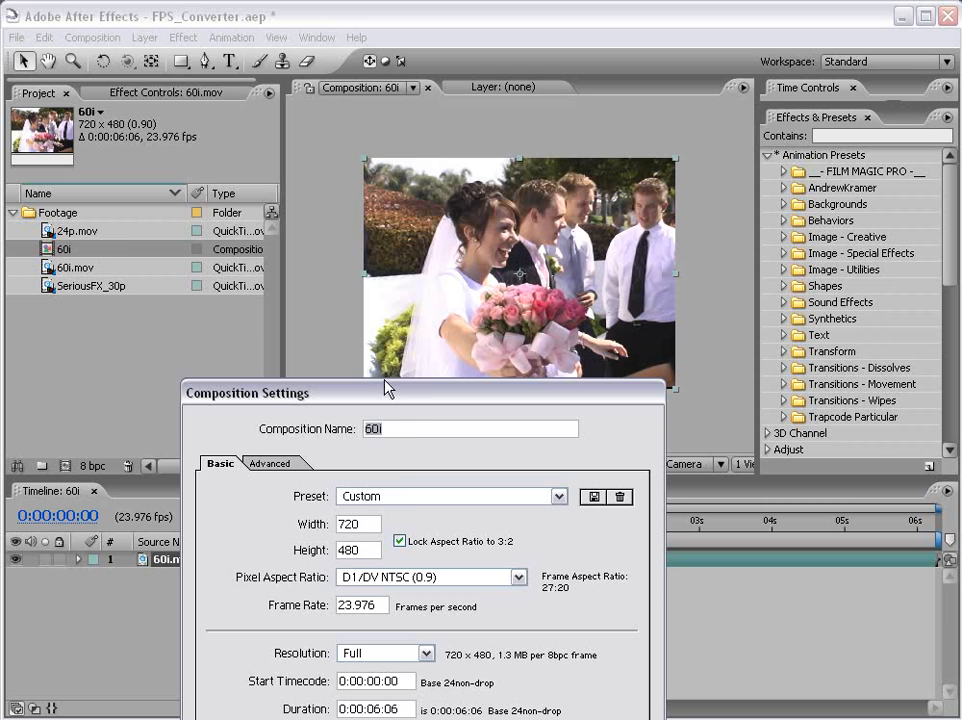
pyautogui.moveTo(386, 391); pyautogui.dragTo(265, 174)
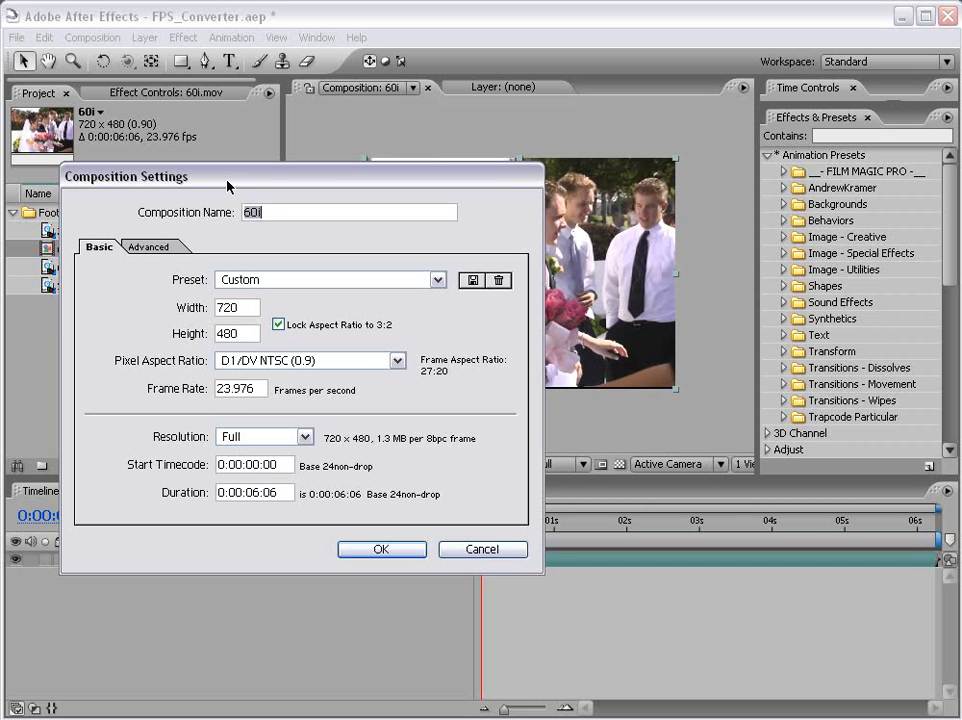
pyautogui.click(378, 550)
# Render and play a RAM preview of the 60i composition.
pyautogui.click(560, 619)
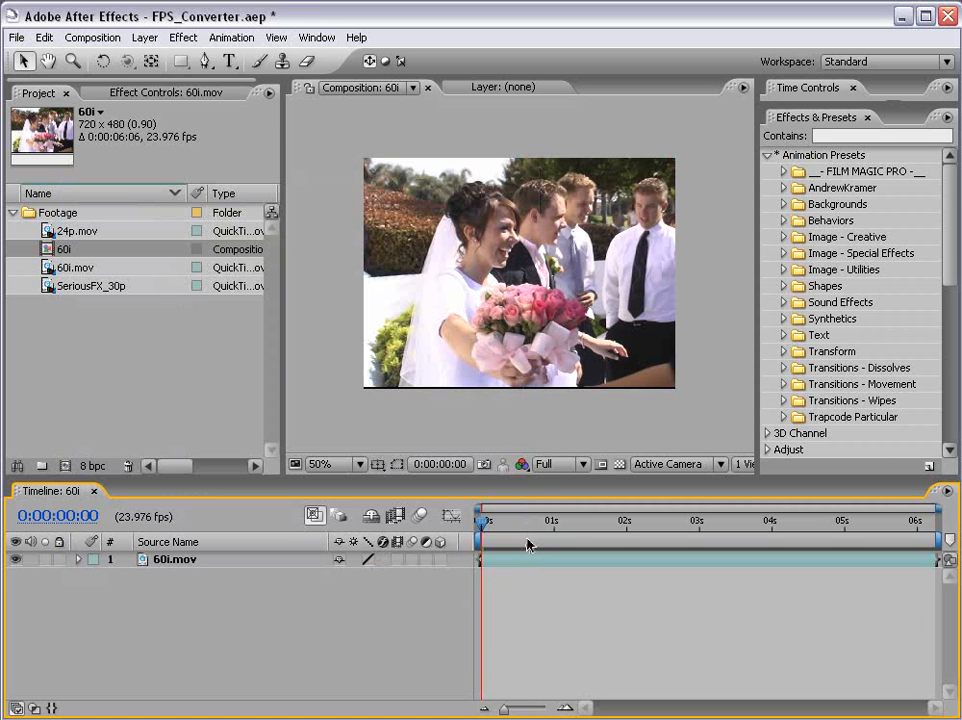
pyautogui.press('KP_0')
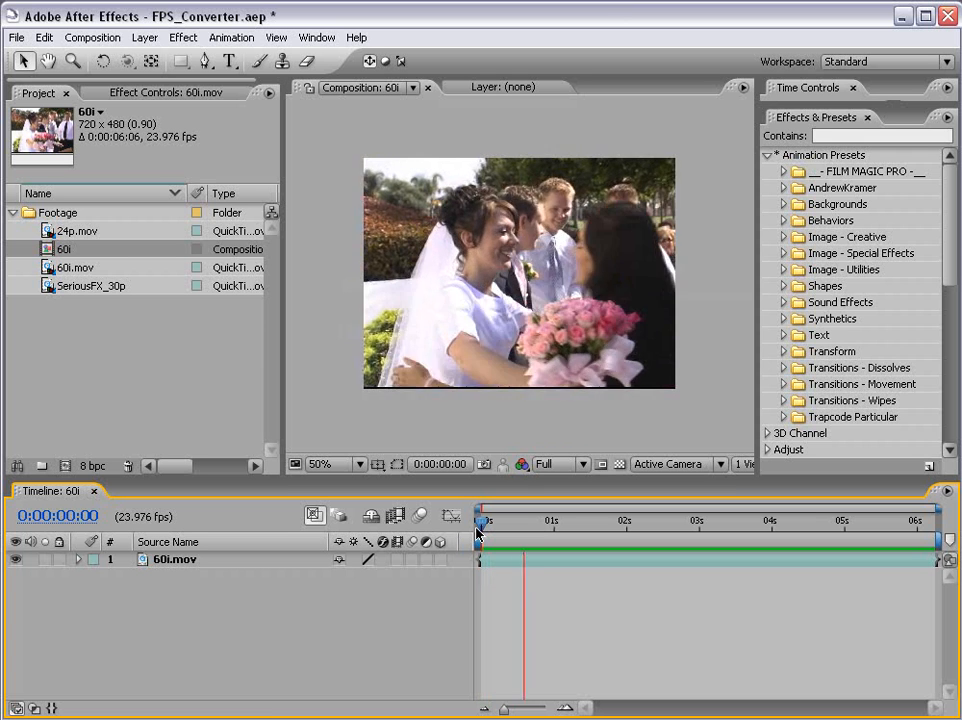
pyautogui.press('space')
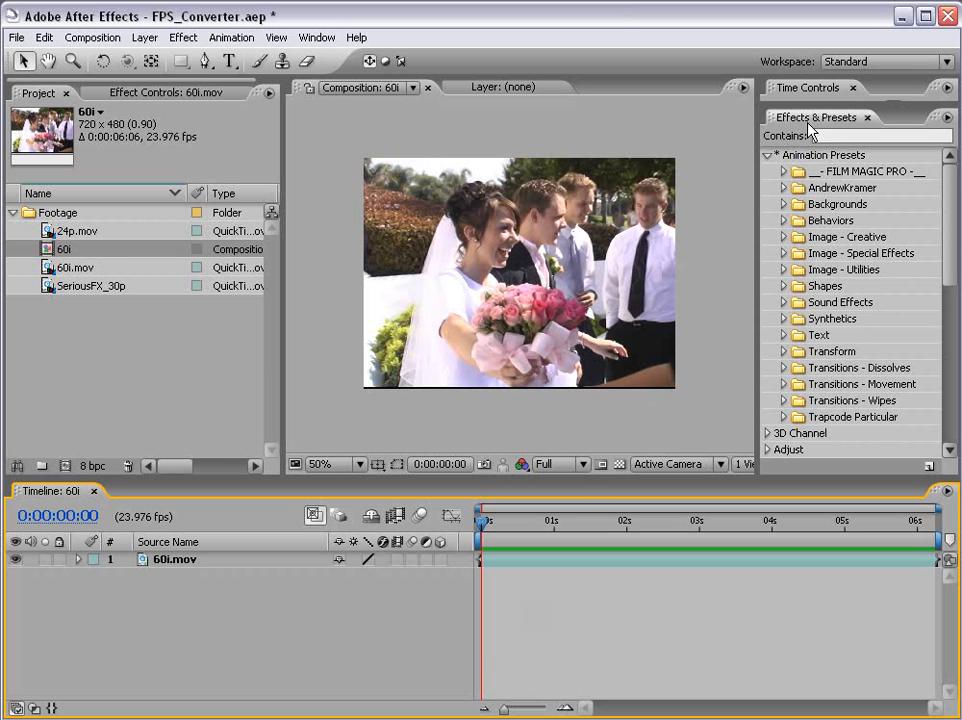
# Apply the animation preset from the FPS Converter folder to the 60i.mov layer.
pyautogui.click(768, 157)
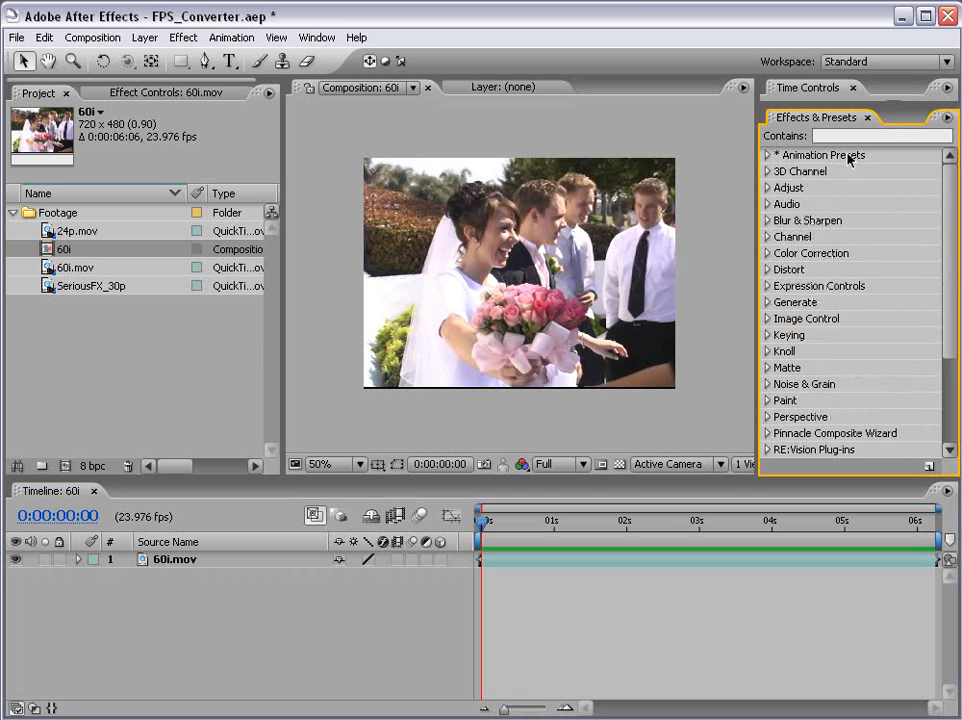
pyautogui.click(769, 157)
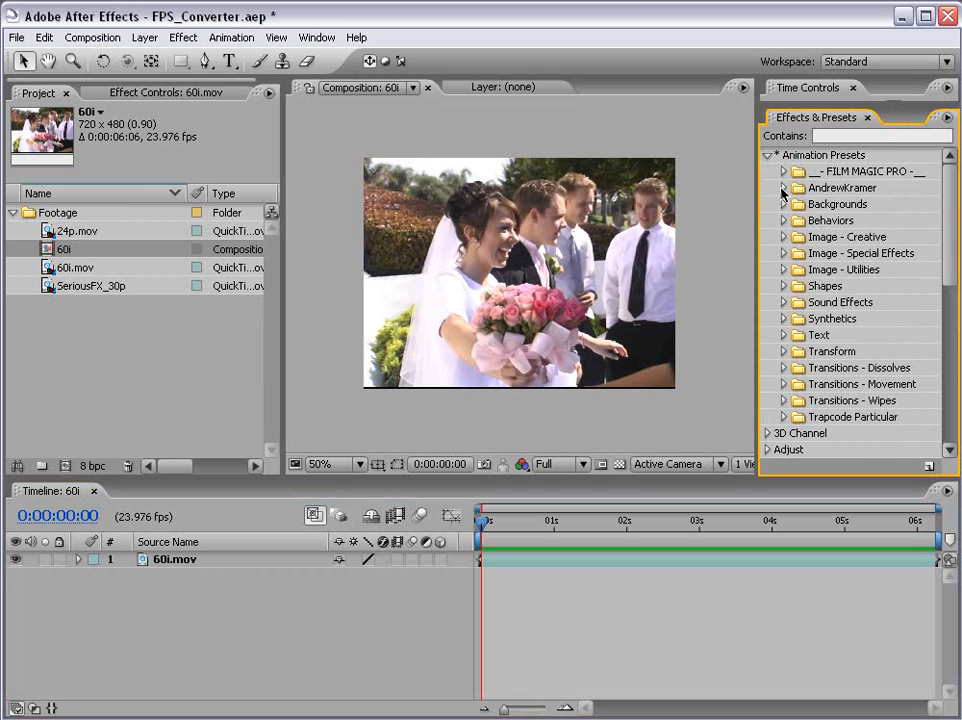
pyautogui.click(784, 189)
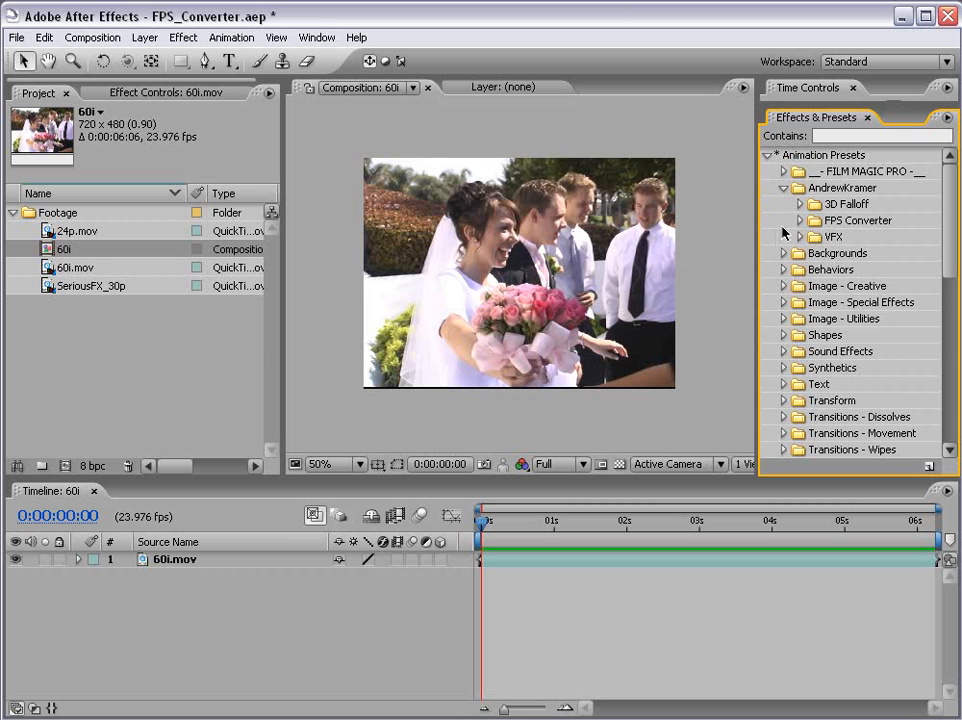
pyautogui.click(800, 221)
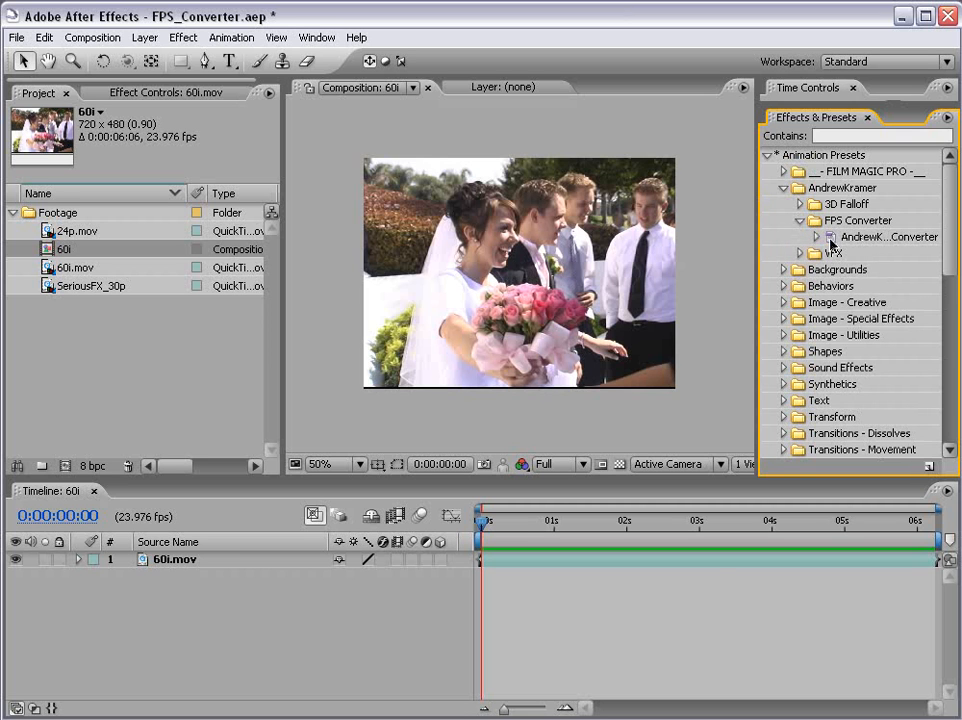
pyautogui.moveTo(831, 241); pyautogui.dragTo(428, 246)
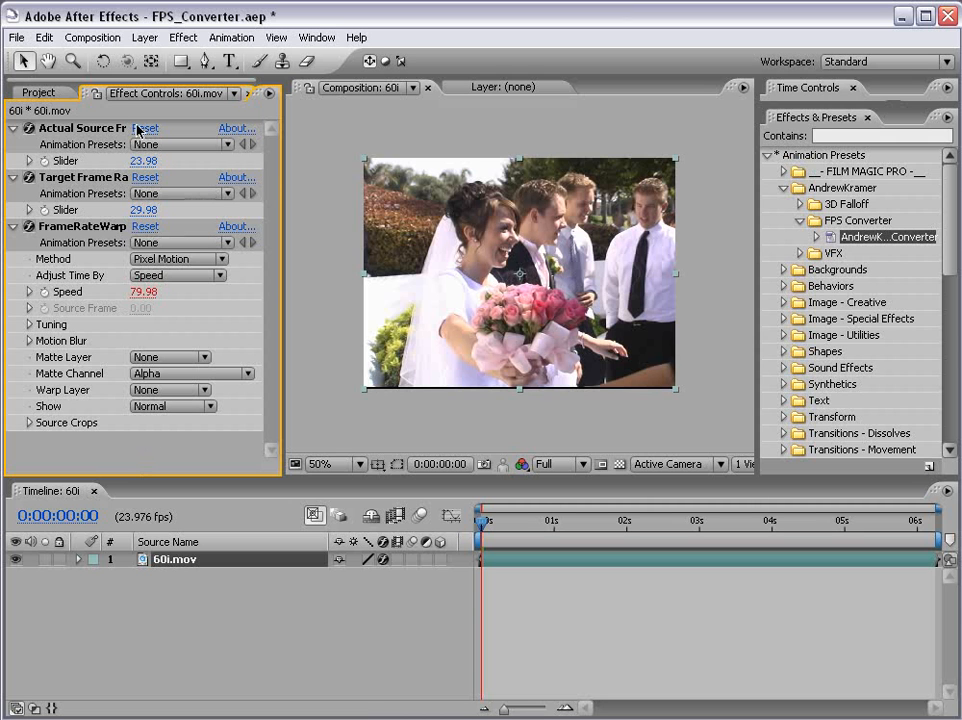
# Set the layer's Actual Source Frame Rate to 29.97 and its Target Frame Rate to 23.976.
pyautogui.moveTo(278, 178); pyautogui.dragTo(352, 170)
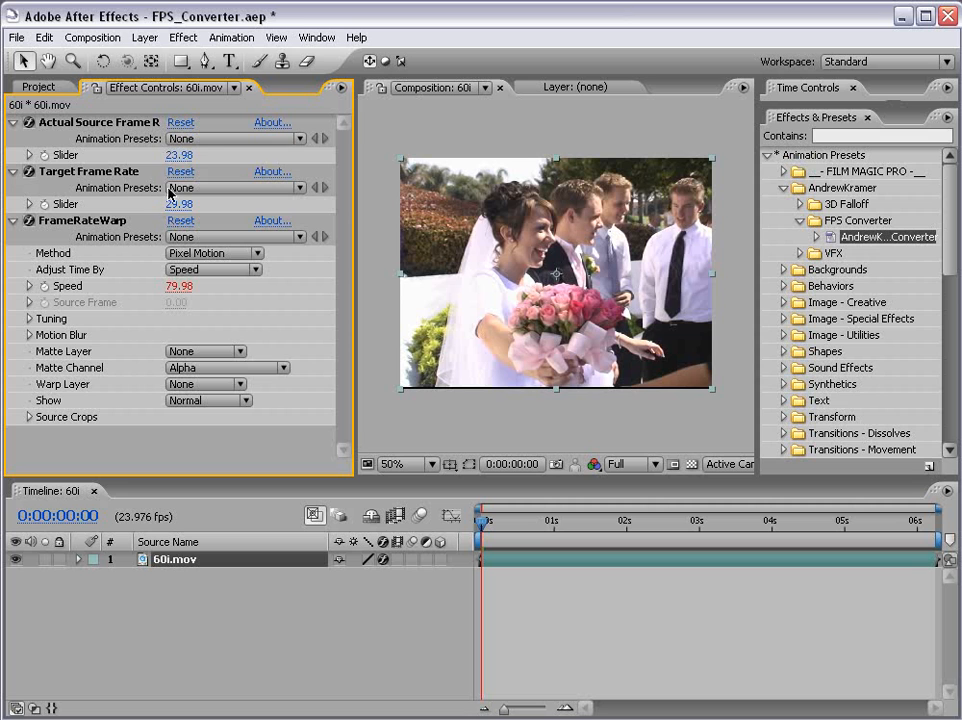
pyautogui.click(179, 155)
pyautogui.write('29.97')
pyautogui.press('Return')
pyautogui.click(179, 204)
pyautogui.write('23.976')
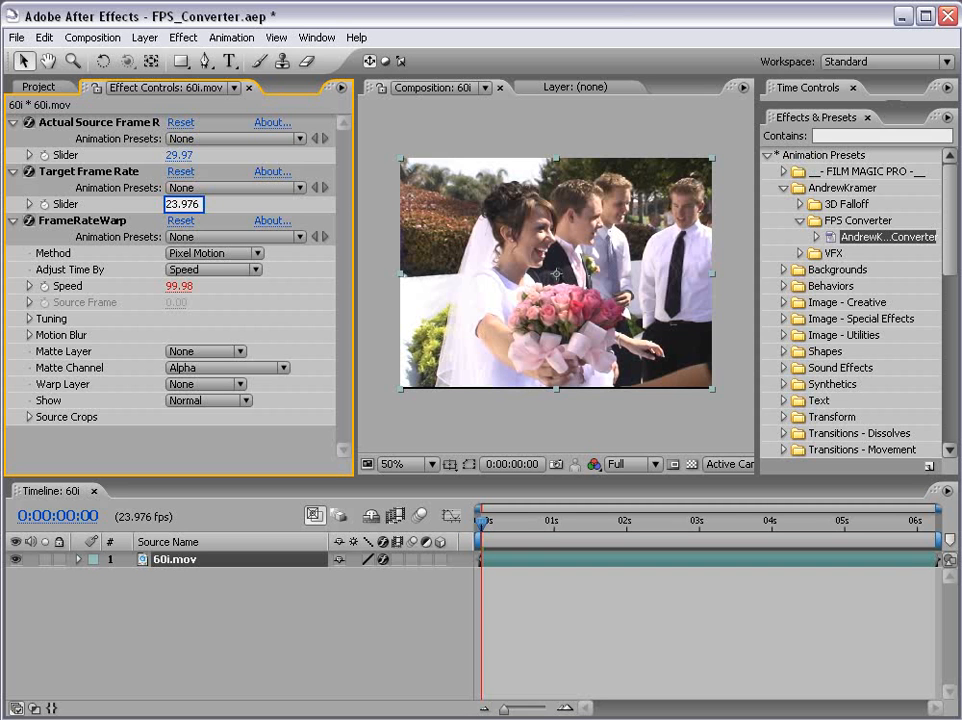
pyautogui.press('Return')
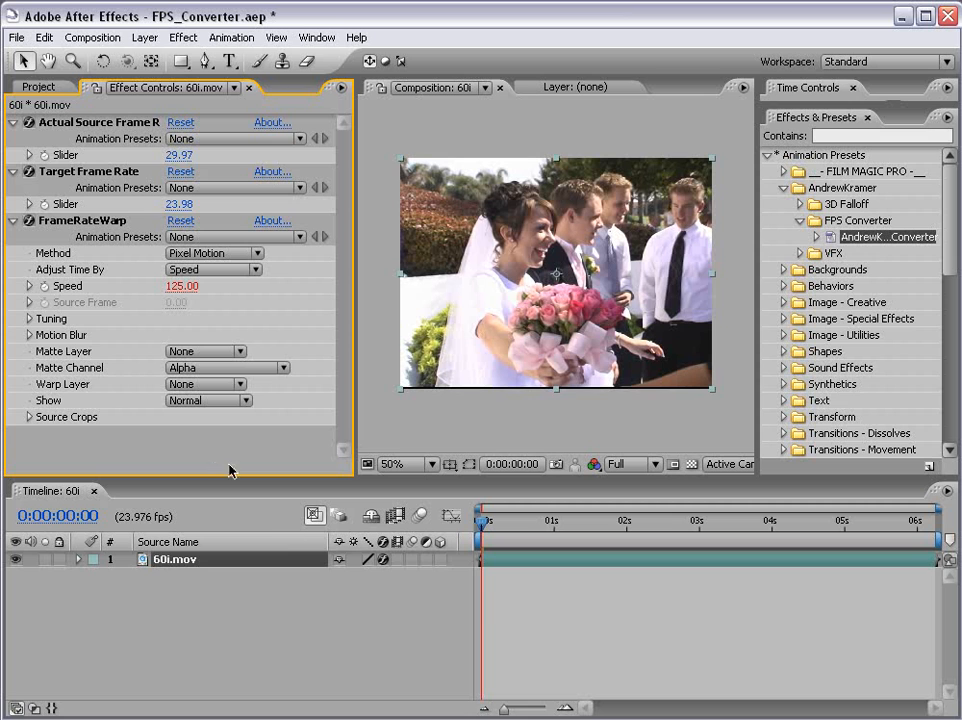
# Play RAM previews of the converted 60i composition, displaying the Info panel to check the playback frame rate.
pyautogui.click(513, 622)
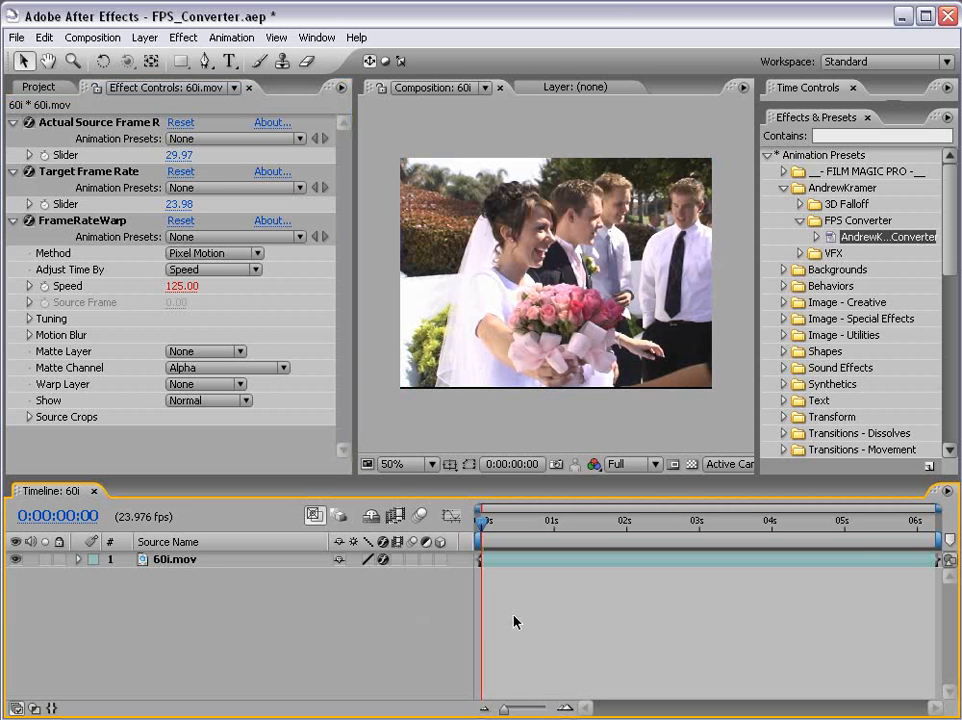
pyautogui.press('KP_0')
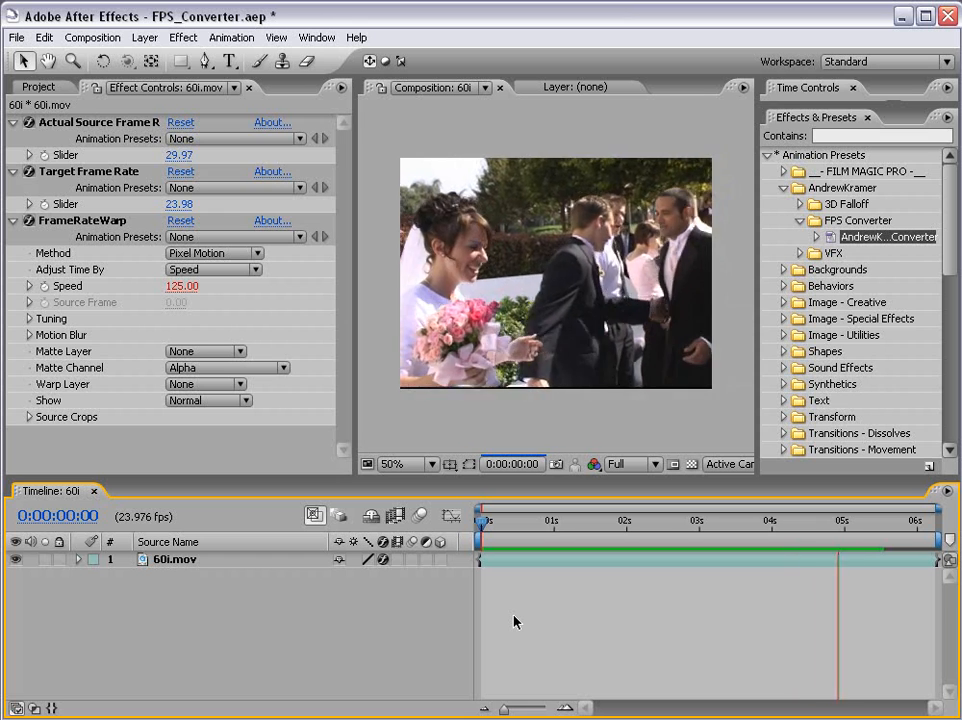
pyautogui.click(317, 37)
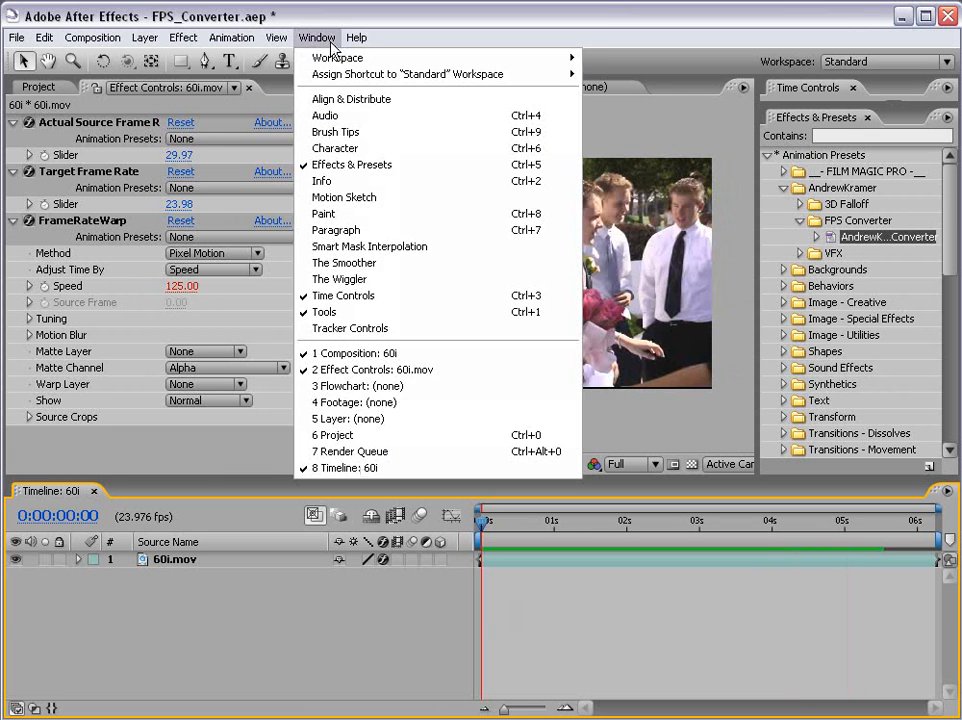
pyautogui.click(330, 181)
pyautogui.moveTo(440, 266); pyautogui.dragTo(140, 270)
pyautogui.click(563, 648)
pyautogui.press('KP_0')
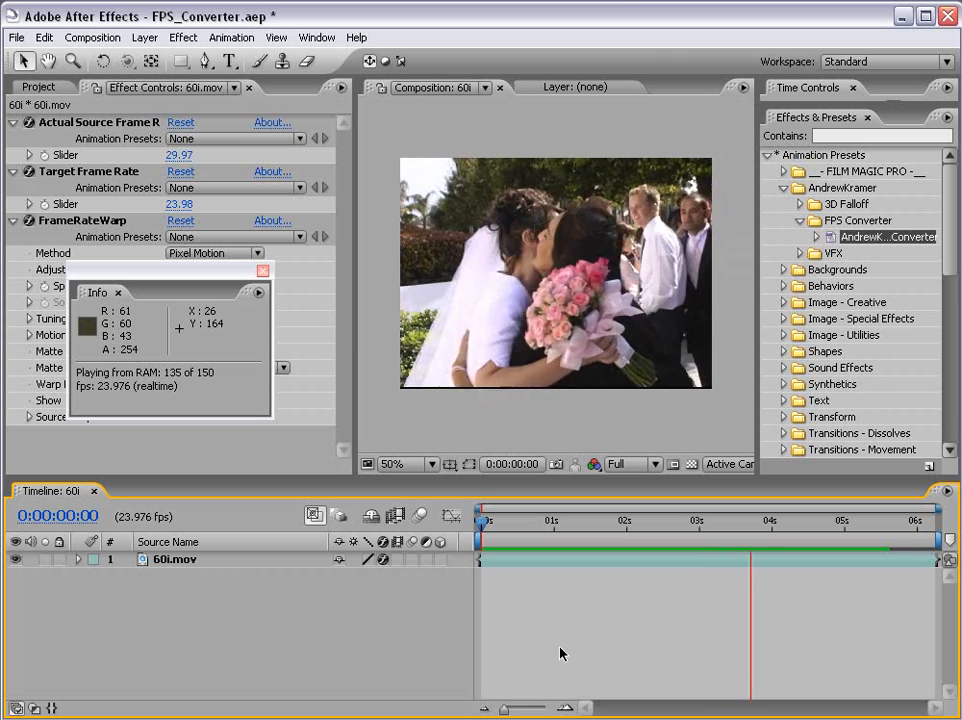
pyautogui.press('space')
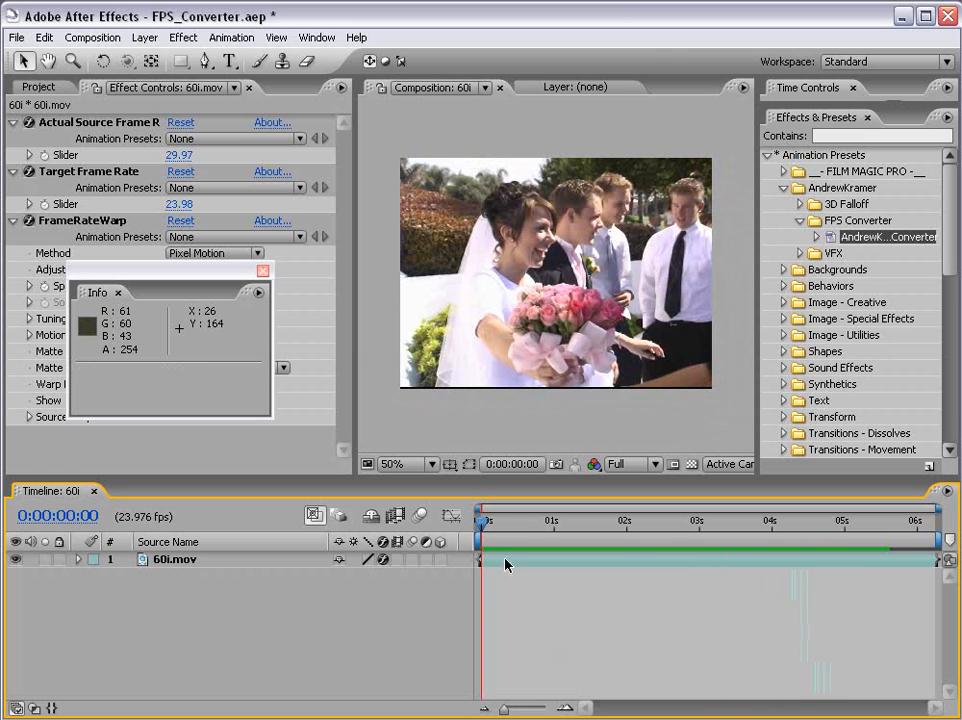
# Move the current time to 0:00:02:12 and replay the 60i RAM preview, including with the Composition panel maximized.
pyautogui.moveTo(487, 522); pyautogui.dragTo(668, 530)
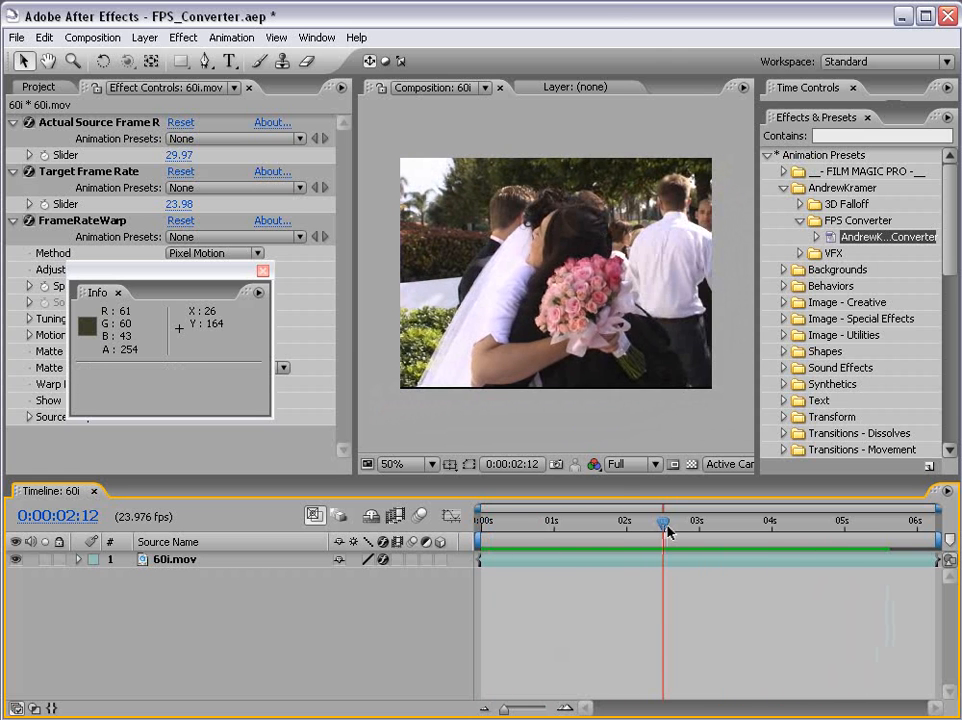
pyautogui.press('KP_0')
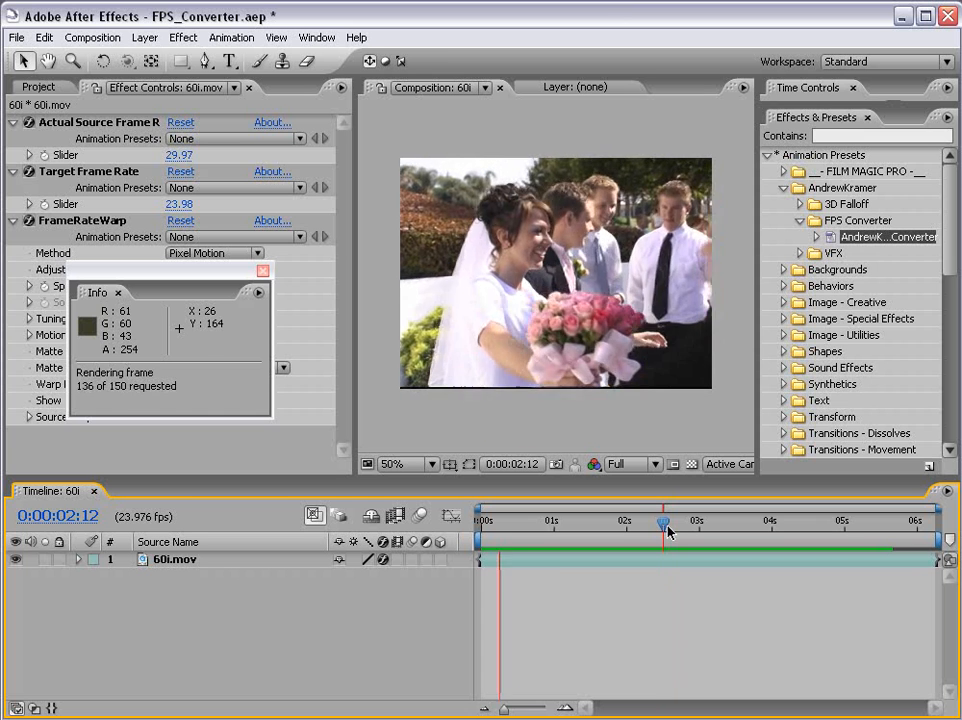
pyautogui.press('space')
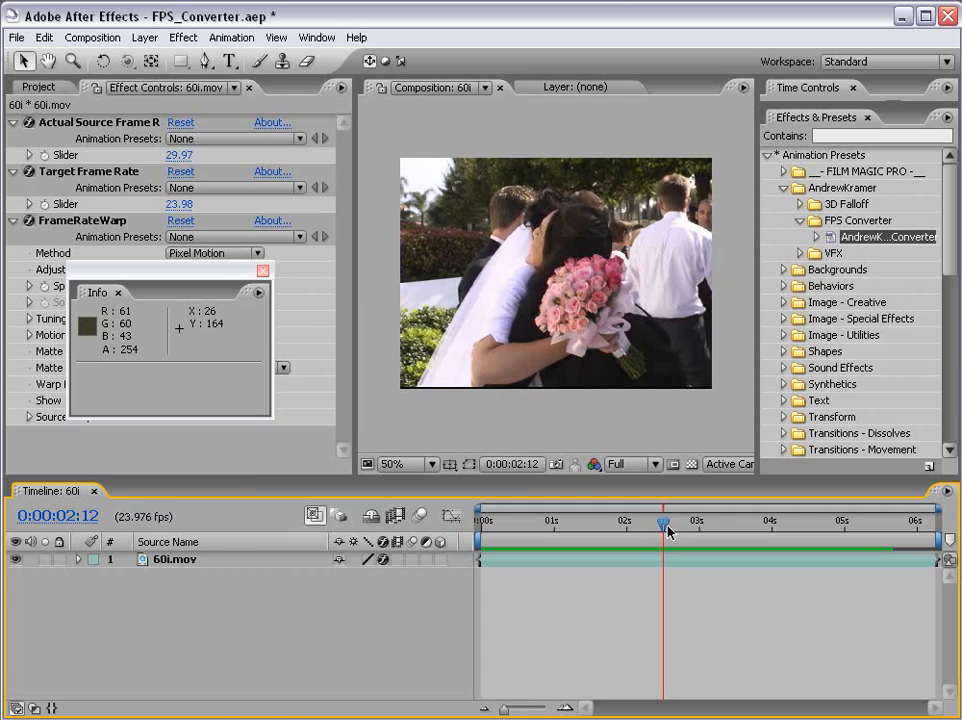
pyautogui.press('`')
pyautogui.press('KP_0')
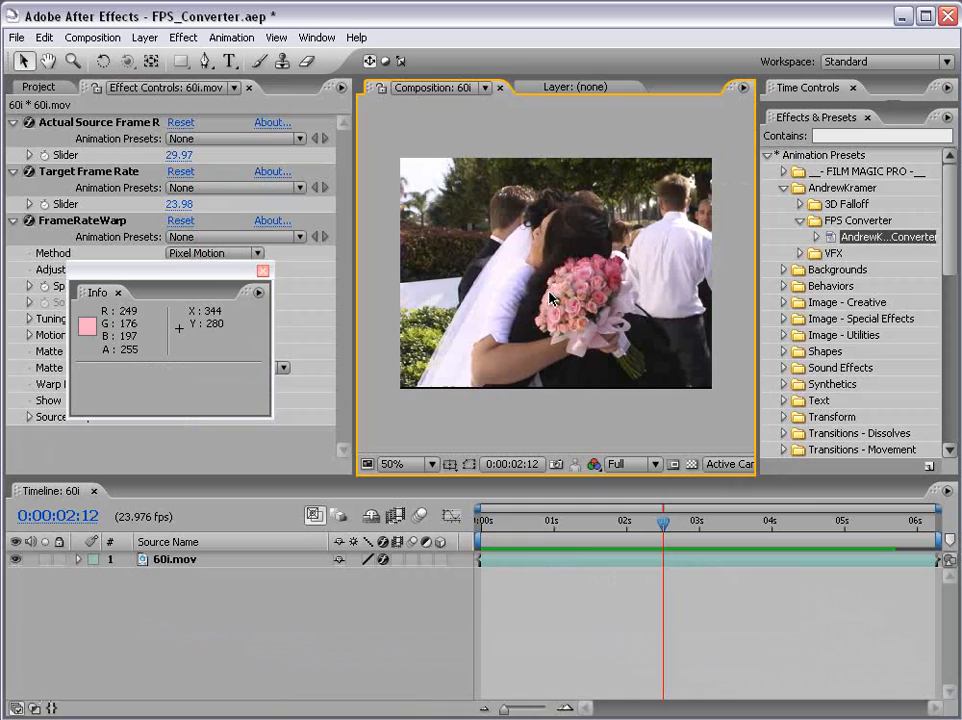
pyautogui.press('`')
pyautogui.click(584, 638)
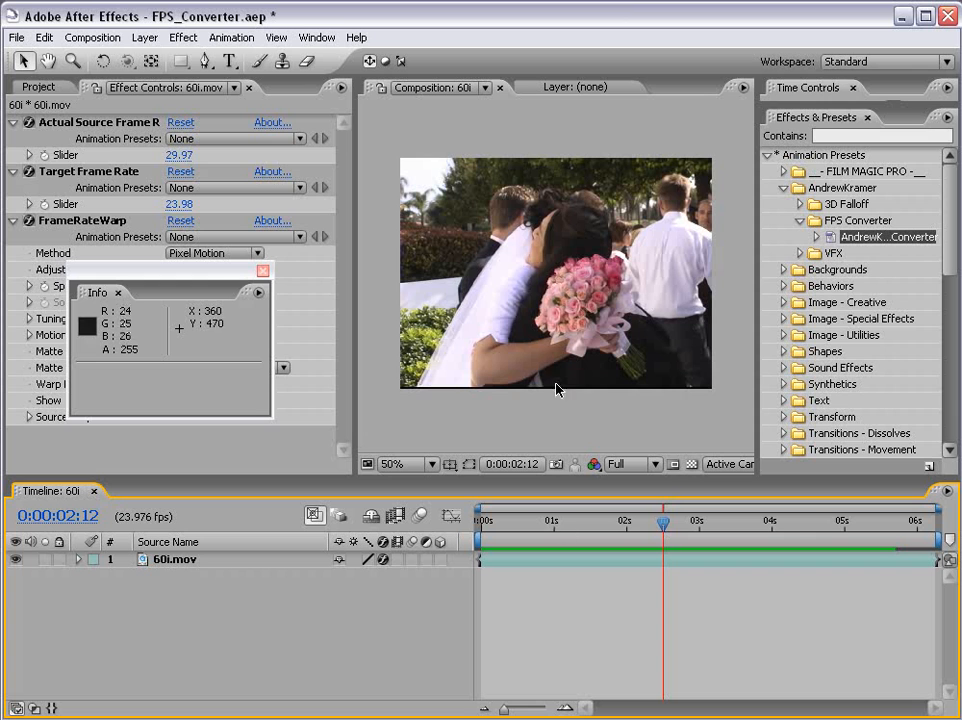
# Interpret the 24p.mov footage so it conforms to a frame rate of 29.97 frames per second.
pyautogui.click(40, 88)
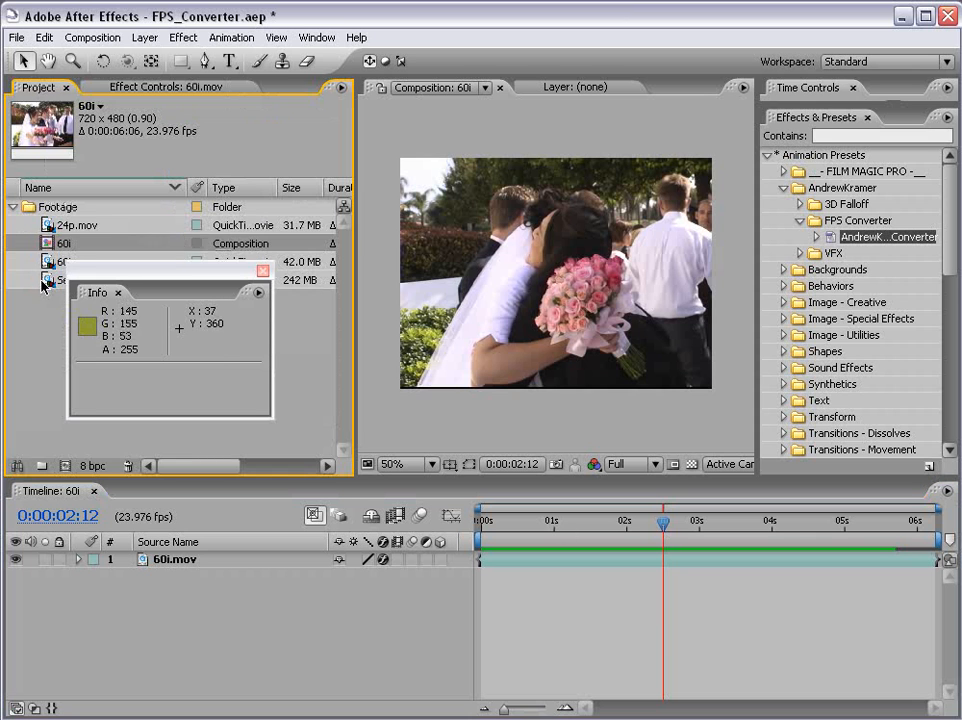
pyautogui.click(76, 227)
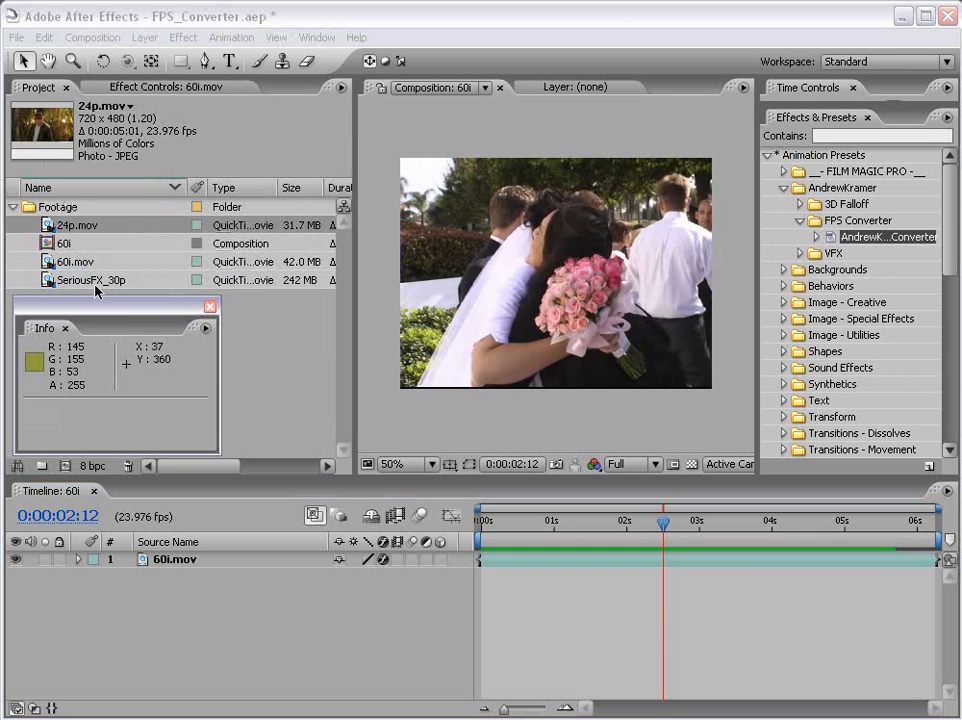
pyautogui.rightClick(67, 227)
pyautogui.moveTo(125, 272)
pyautogui.click(245, 268)
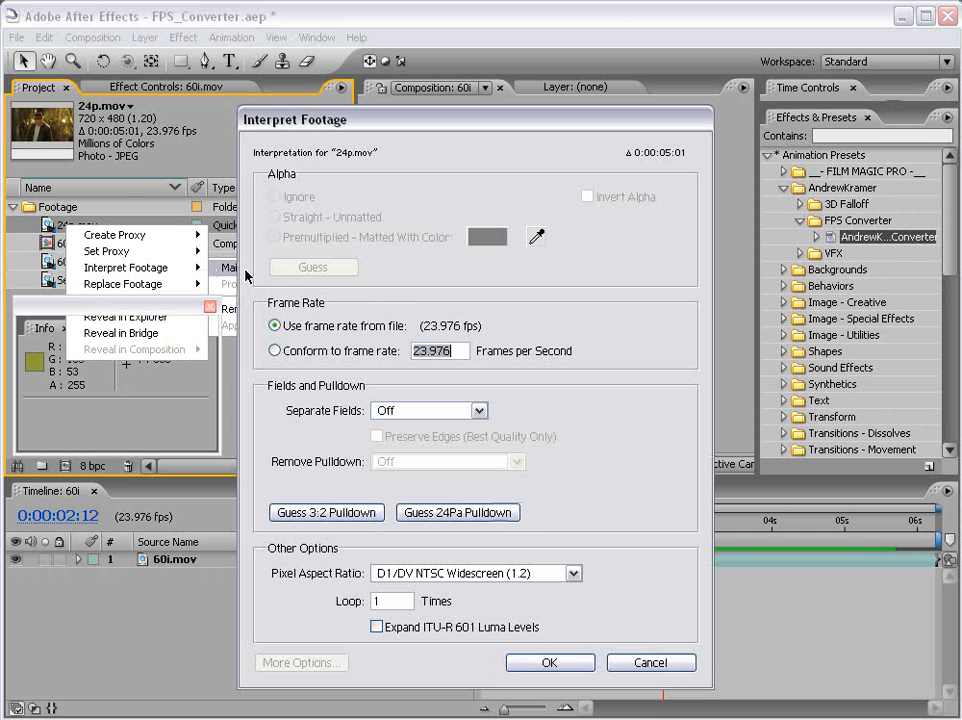
pyautogui.click(274, 349)
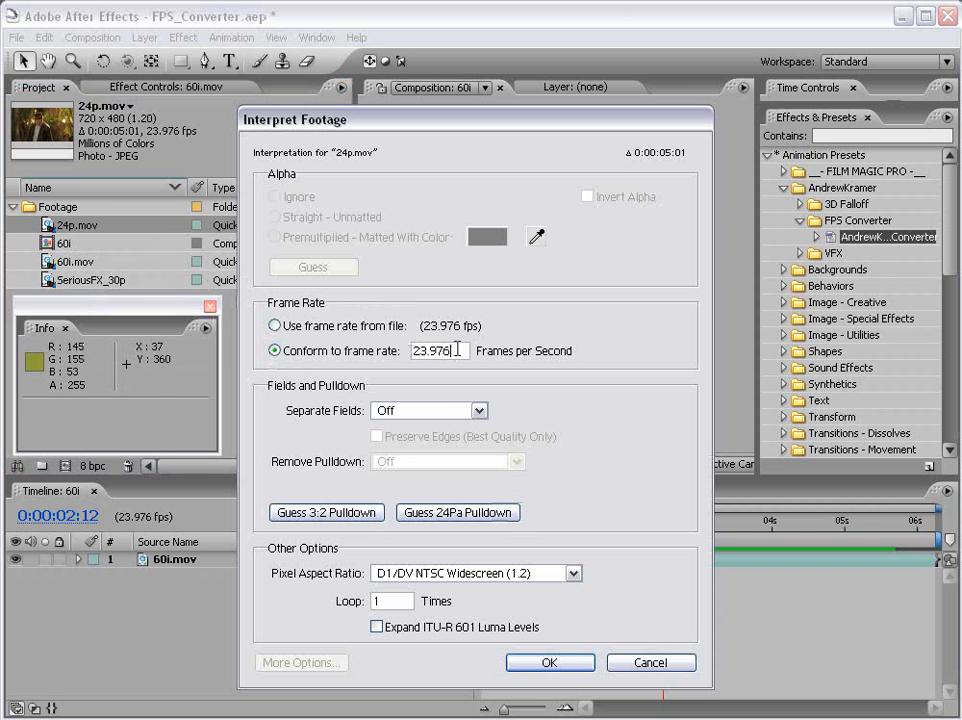
pyautogui.moveTo(456, 349); pyautogui.dragTo(369, 345)
pyautogui.write('30')
pyautogui.moveTo(449, 350); pyautogui.dragTo(393, 350)
pyautogui.write('29.97')
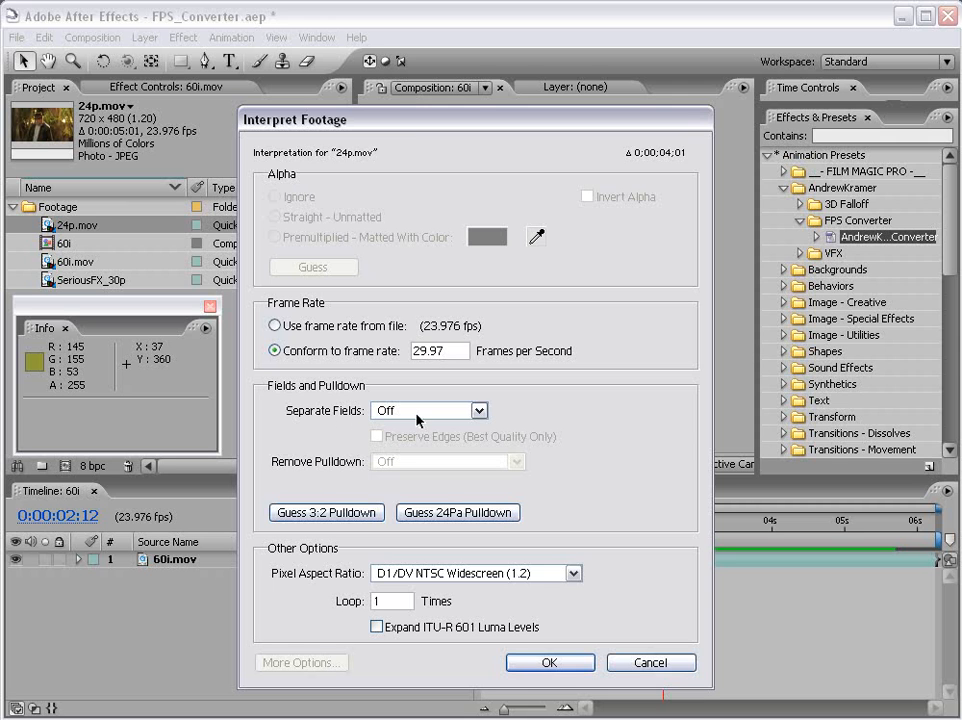
pyautogui.click(549, 663)
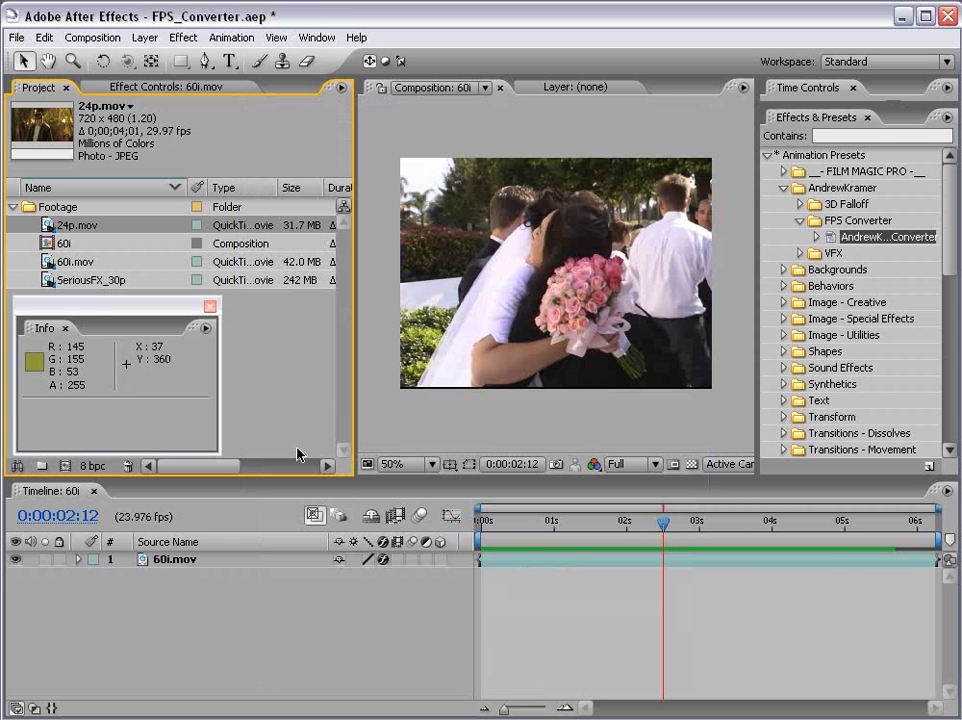
# Create a composition from 24p.mov and widen the Composition panel to show the whole frame.
pyautogui.moveTo(62, 225); pyautogui.dragTo(65, 466)
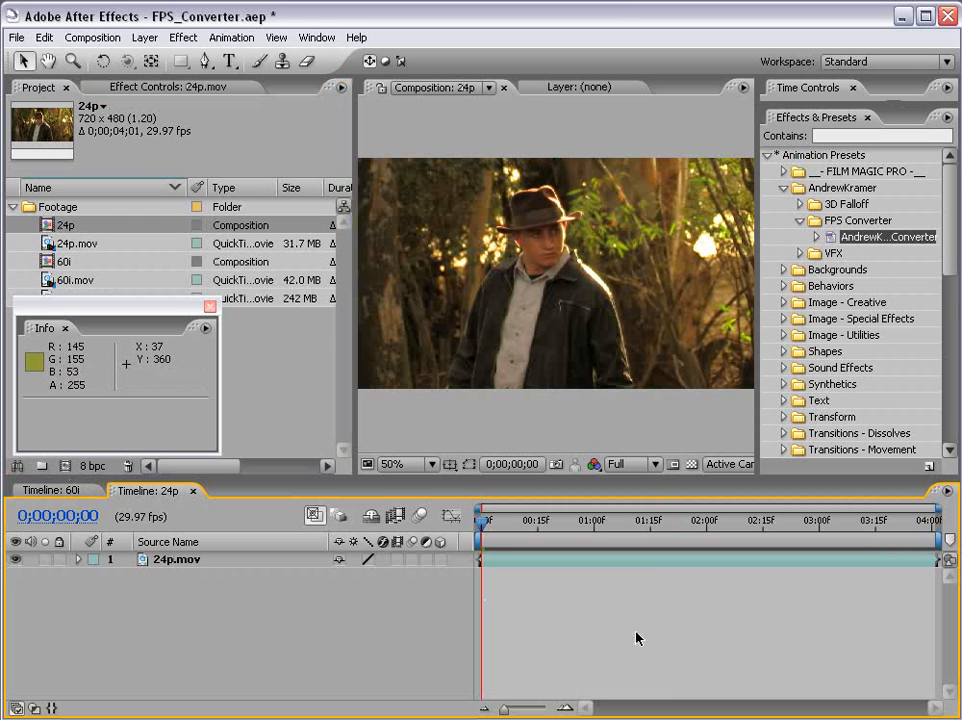
pyautogui.moveTo(355, 388); pyautogui.dragTo(305, 388)
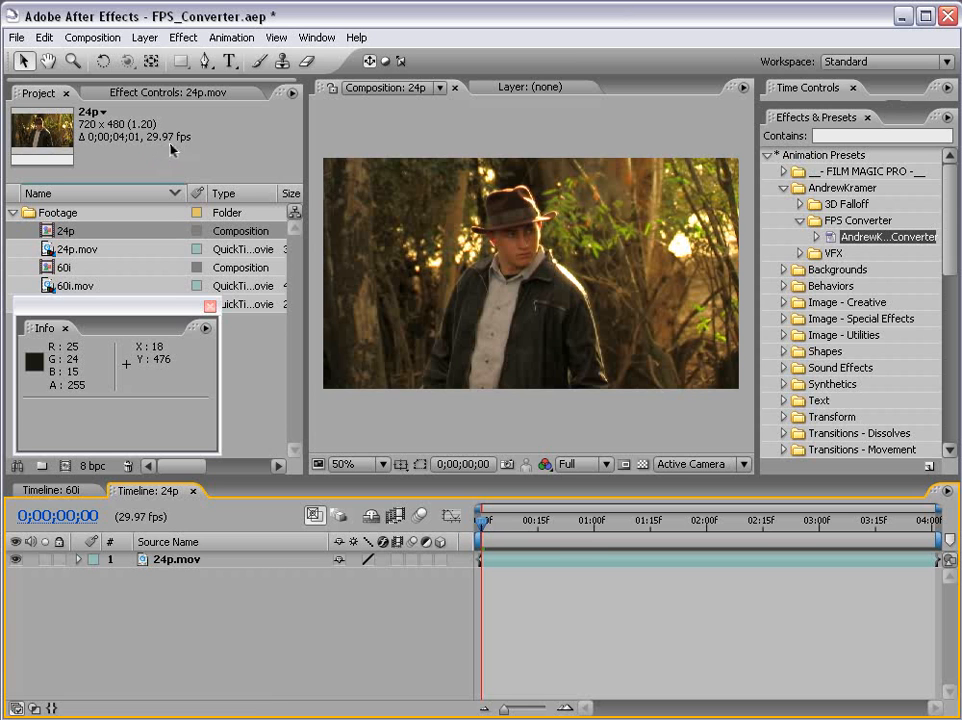
pyautogui.click(537, 561)
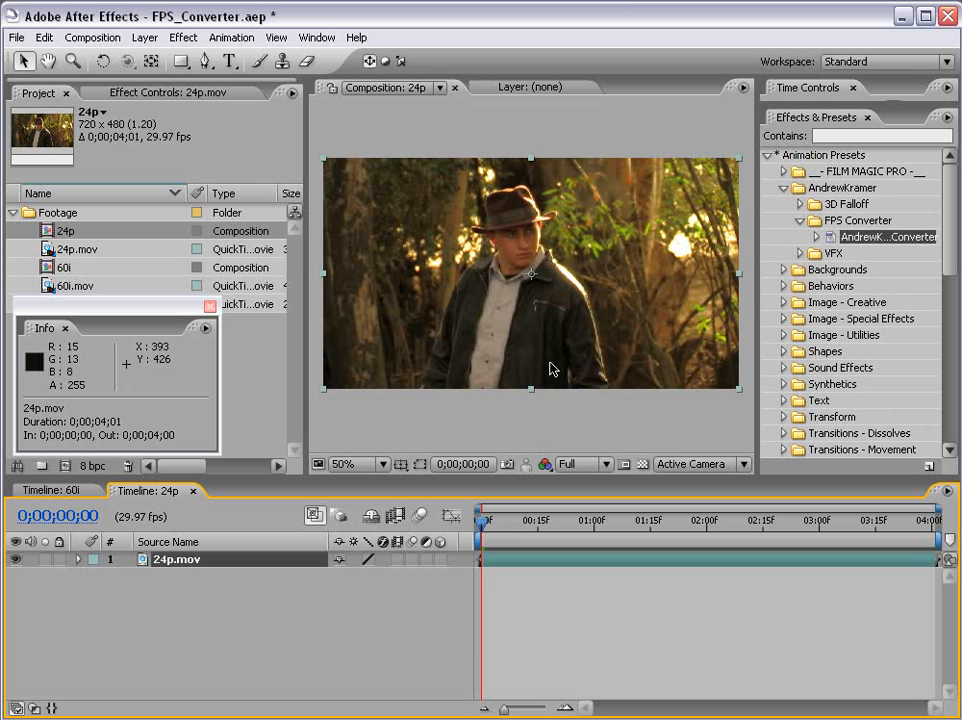
pyautogui.click(522, 401)
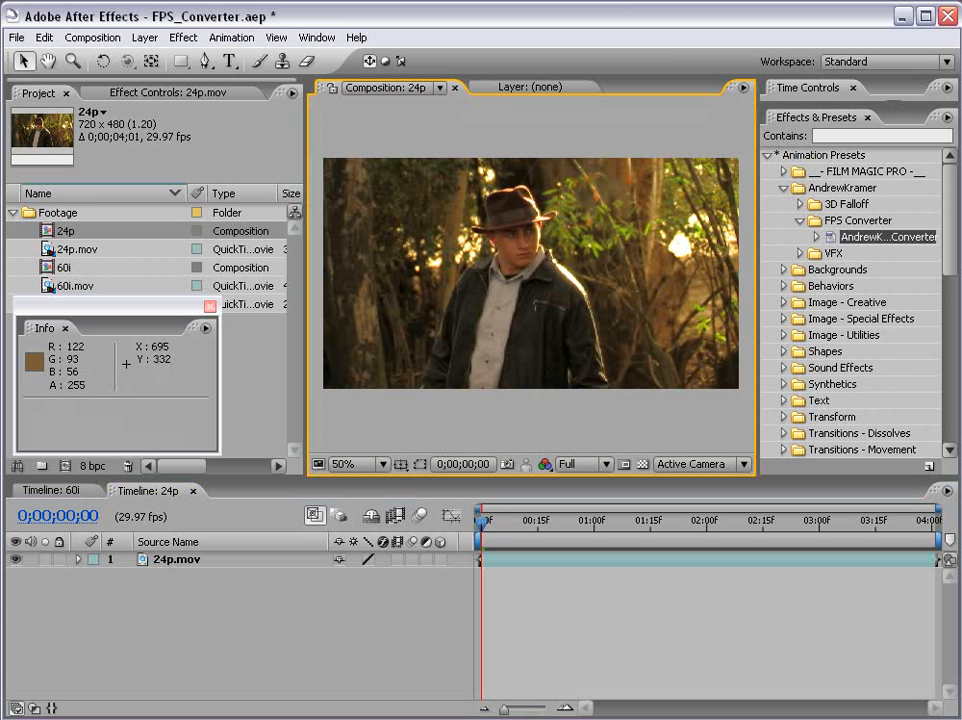
# Apply the FPS Converter preset to the 24p.mov layer and check its Actual Source and Target Frame Rate values.
pyautogui.moveTo(840, 243); pyautogui.dragTo(530, 257)
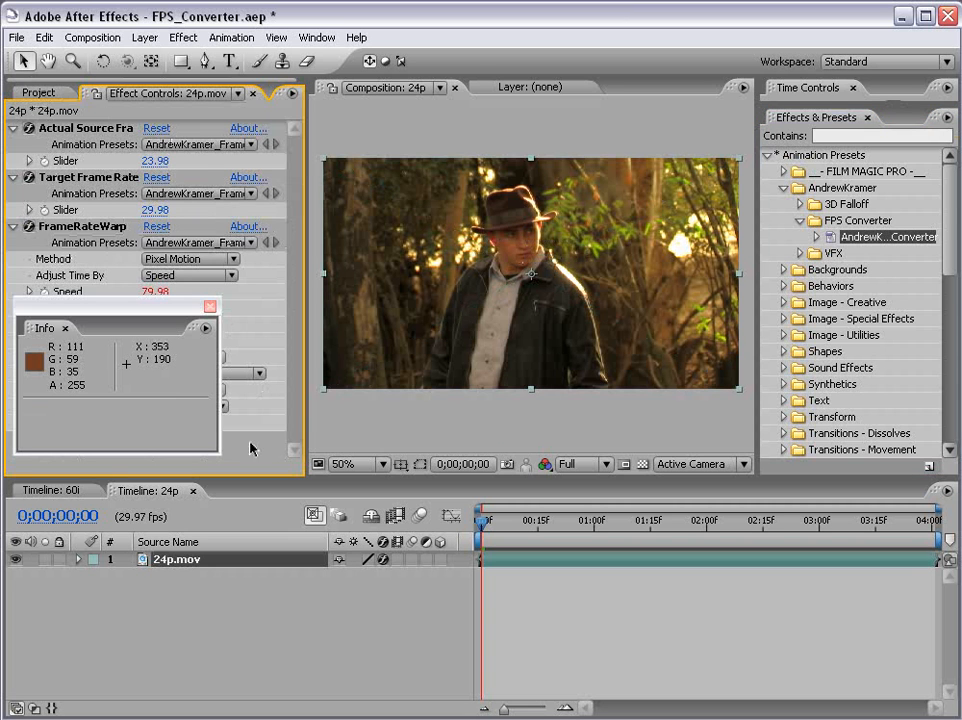
pyautogui.click(156, 161)
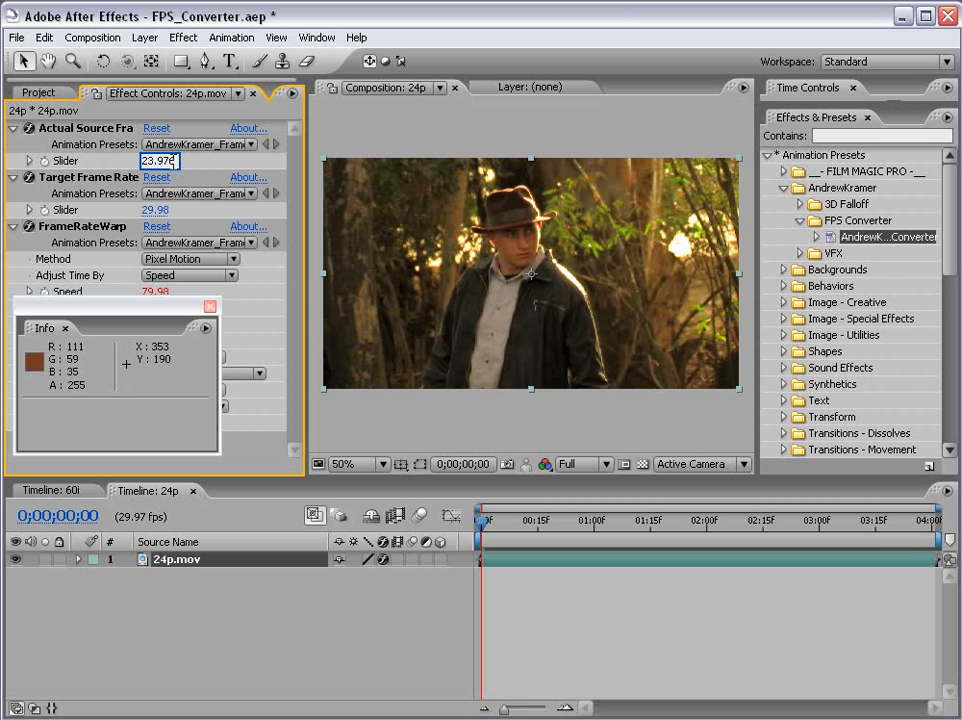
pyautogui.press('Tab')
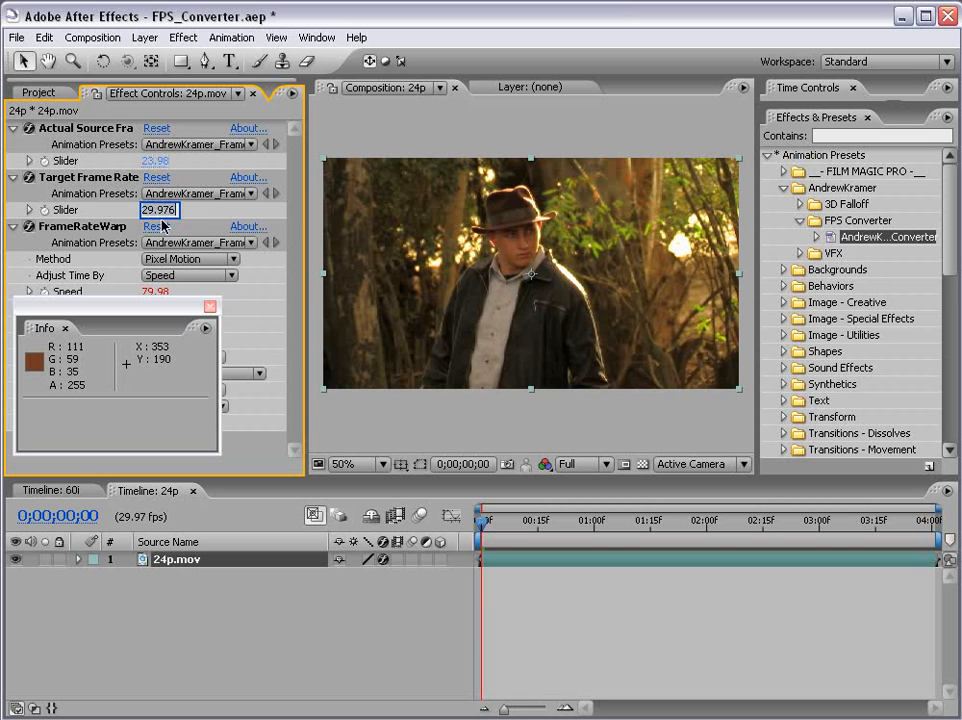
pyautogui.press('Return')
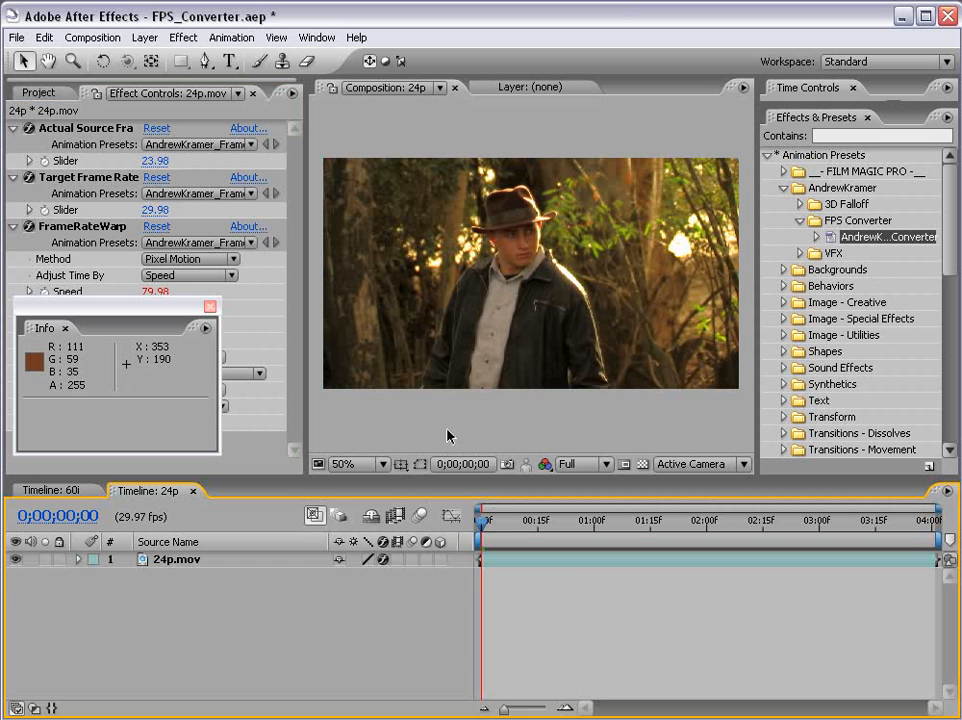
# Play a RAM preview of the 24p composition with the Composition panel maximized, then restore the panel layout.
pyautogui.click(448, 436)
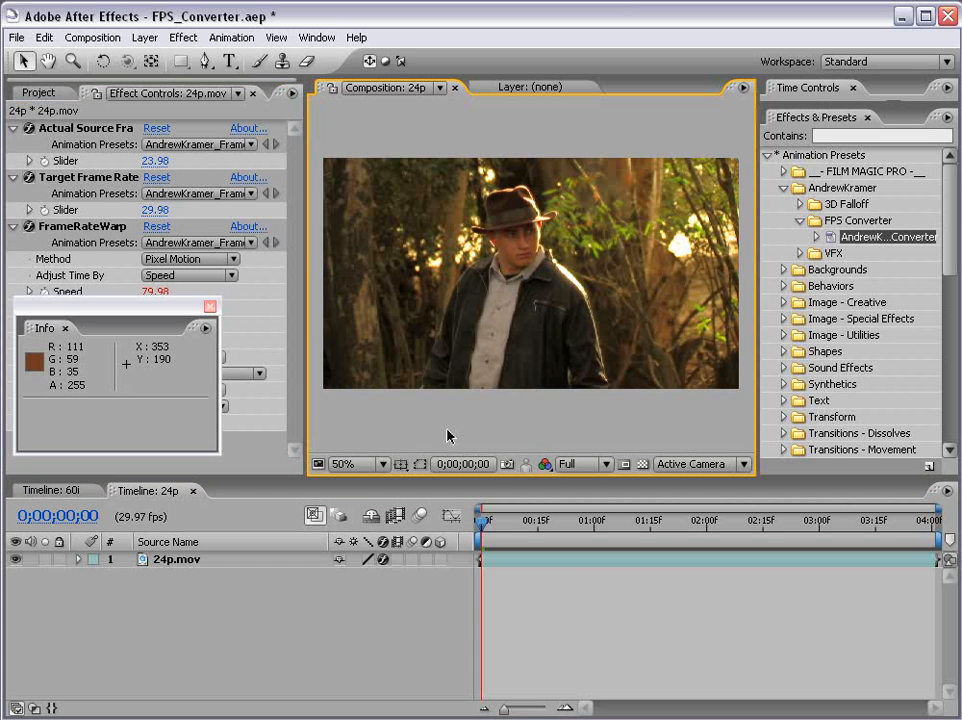
pyautogui.press('KP_0')
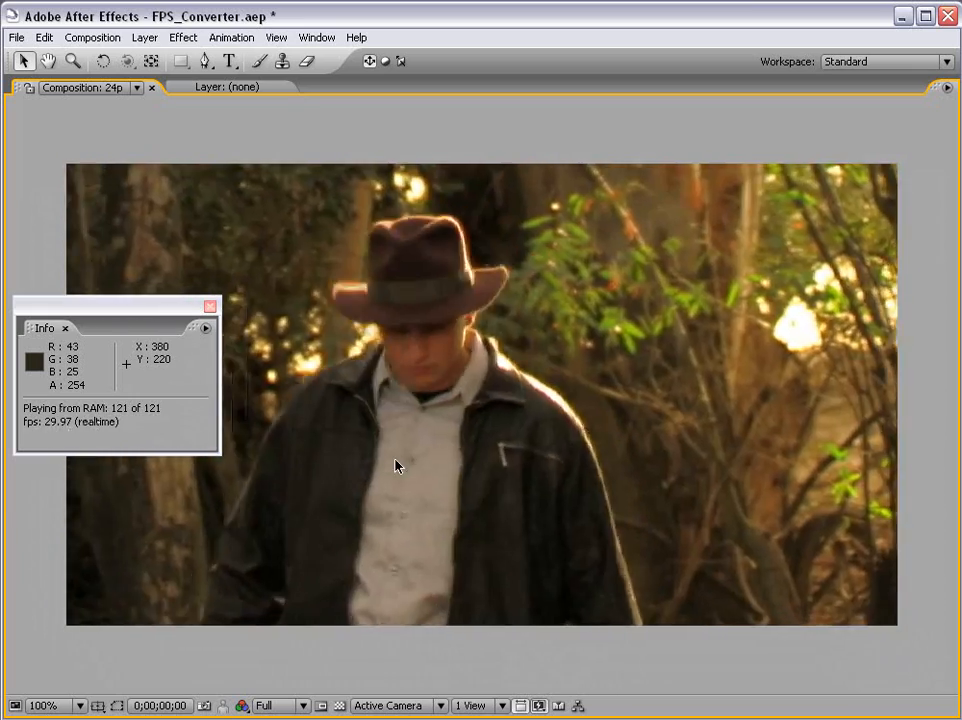
pyautogui.press('space')
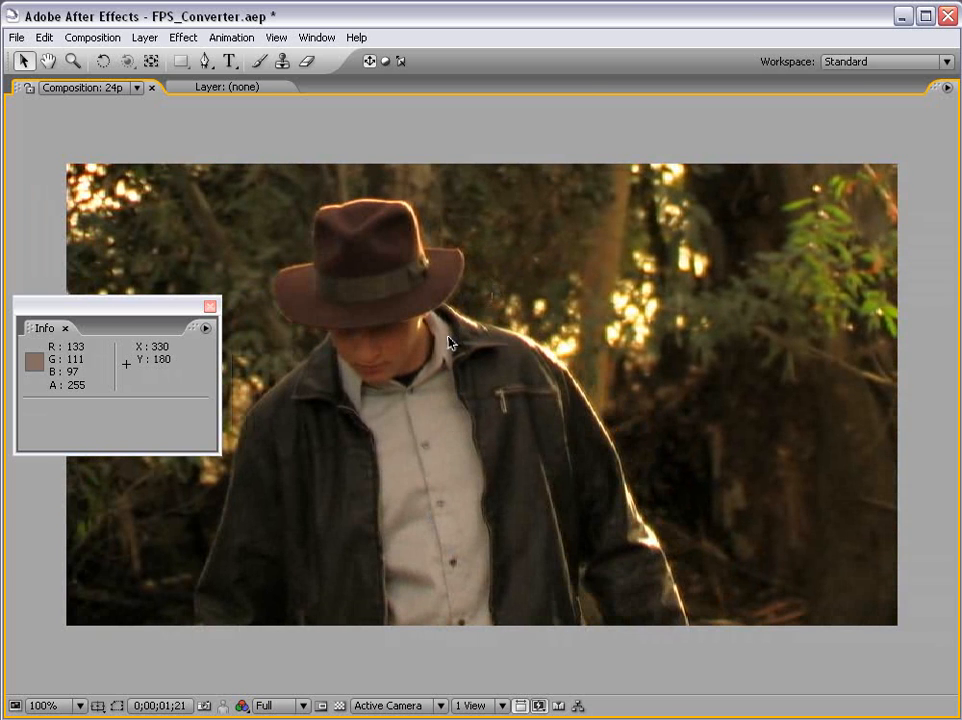
pyautogui.press('`')
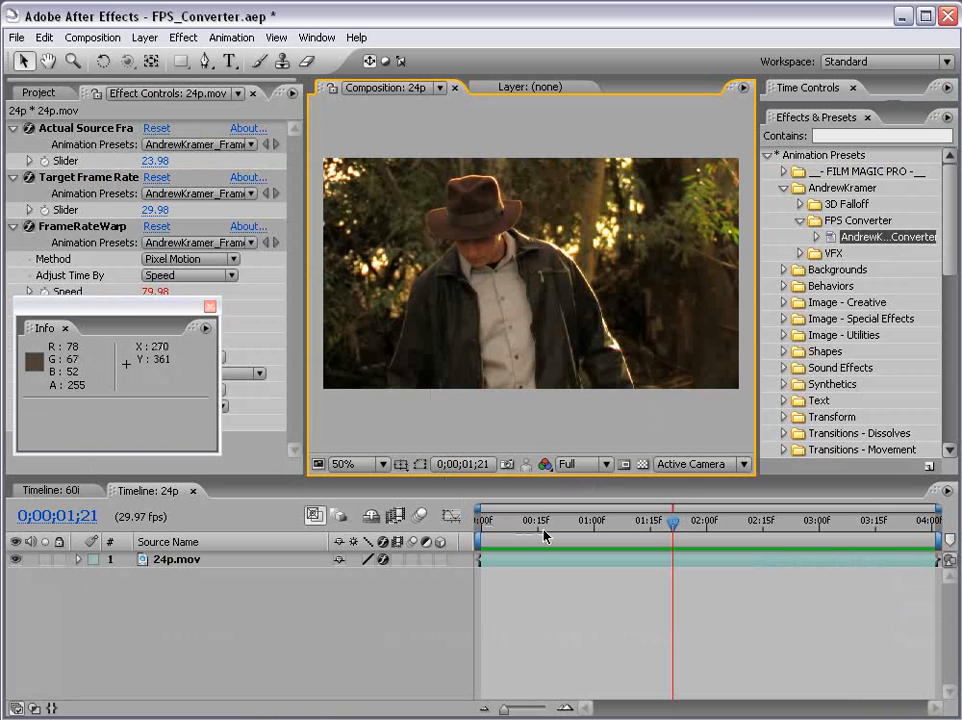
# Examine the converted 24p composition frame by frame from 0;00;00;17 to 0;00;00;27.
pyautogui.moveTo(538, 533); pyautogui.dragTo(545, 533)
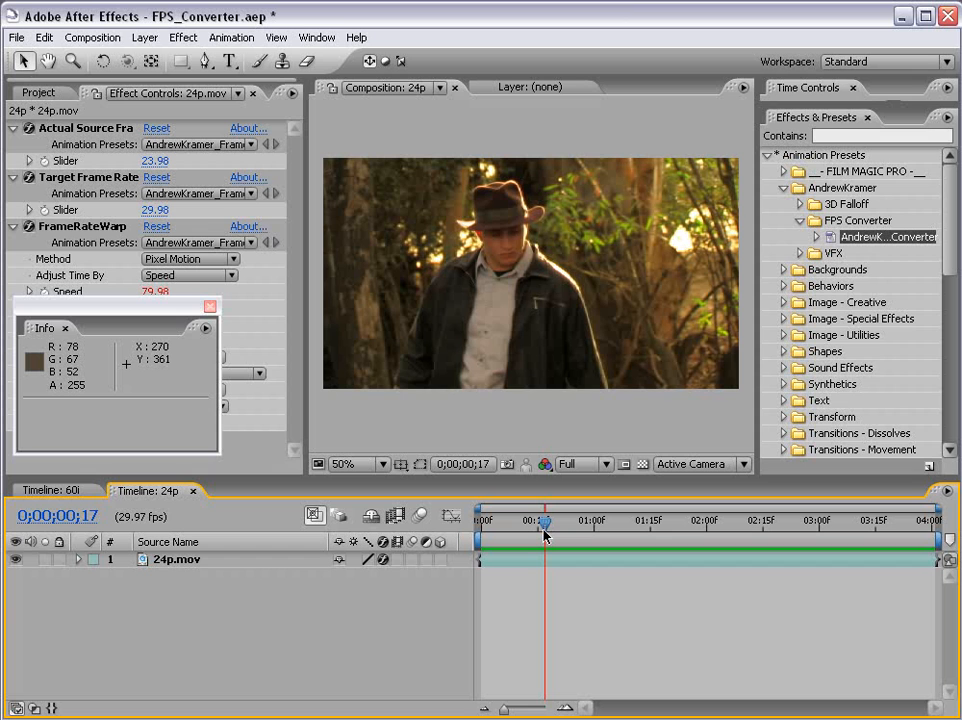
pyautogui.press('pagedown')
pyautogui.press('pagedown')
pyautogui.press('pagedown')
pyautogui.press('pagedown')
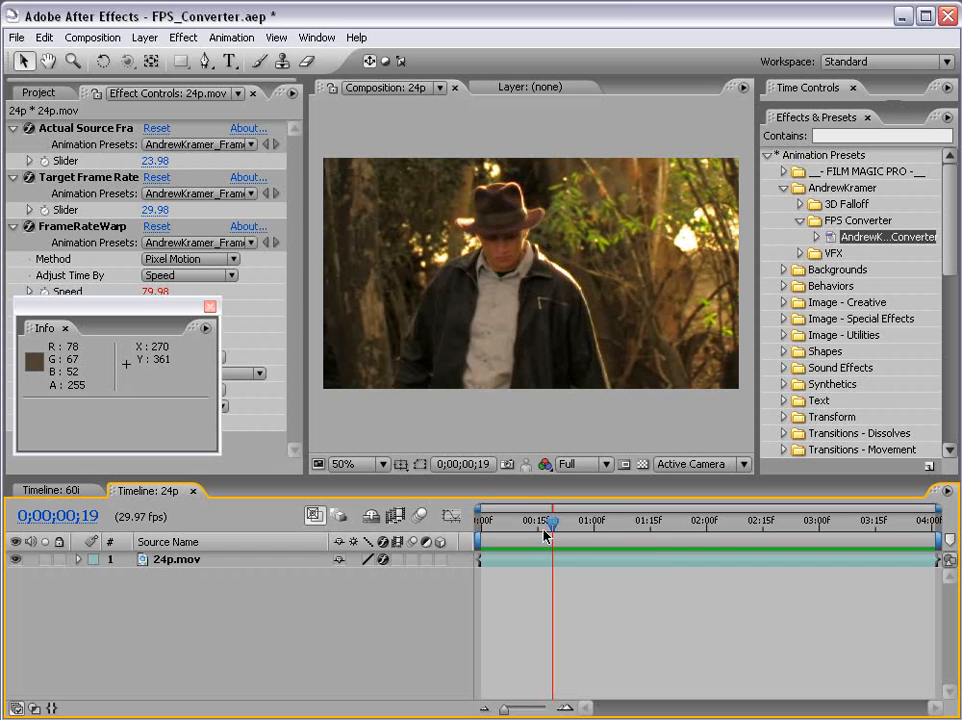
pyautogui.press('pagedown')
pyautogui.press('pagedown')
pyautogui.press('pagedown')
pyautogui.press('pagedown')
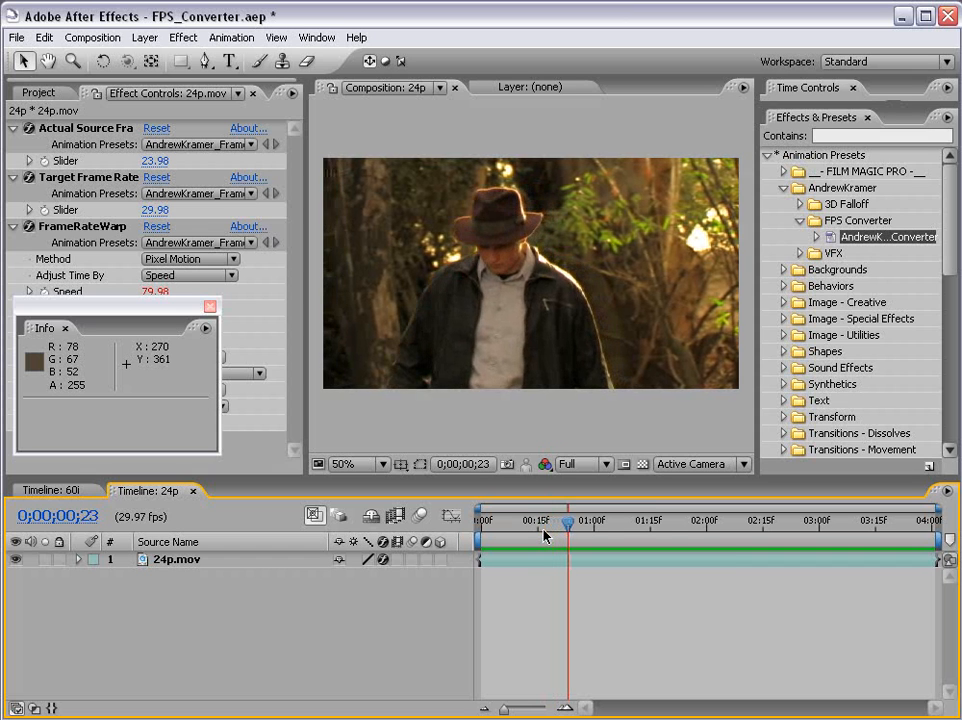
pyautogui.press('pagedown')
pyautogui.press('pagedown')
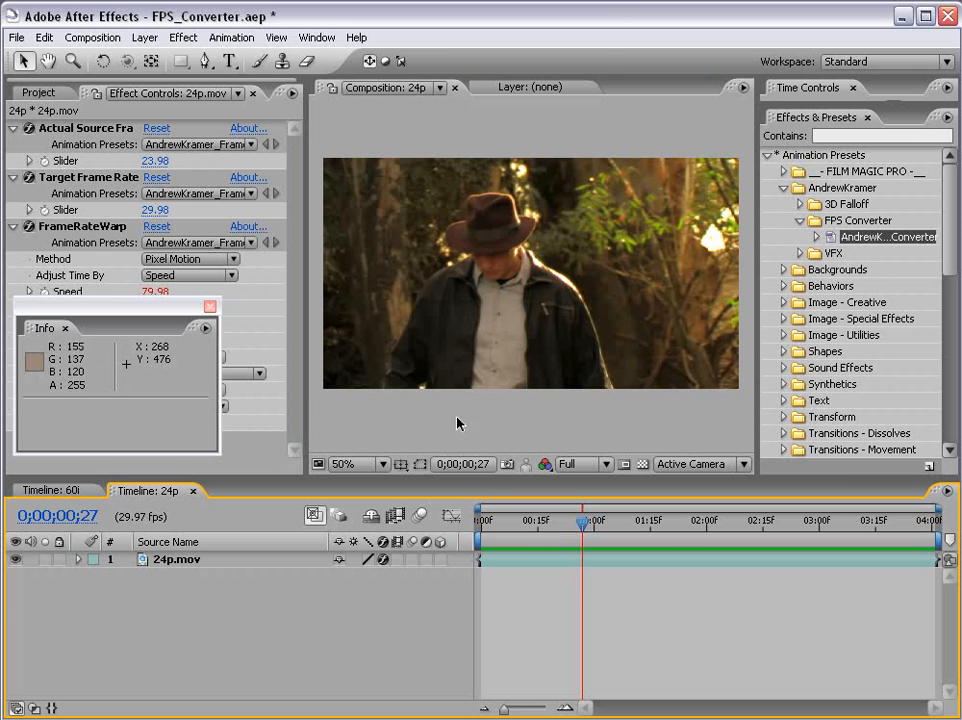
pyautogui.press('`')
pyautogui.press('`')
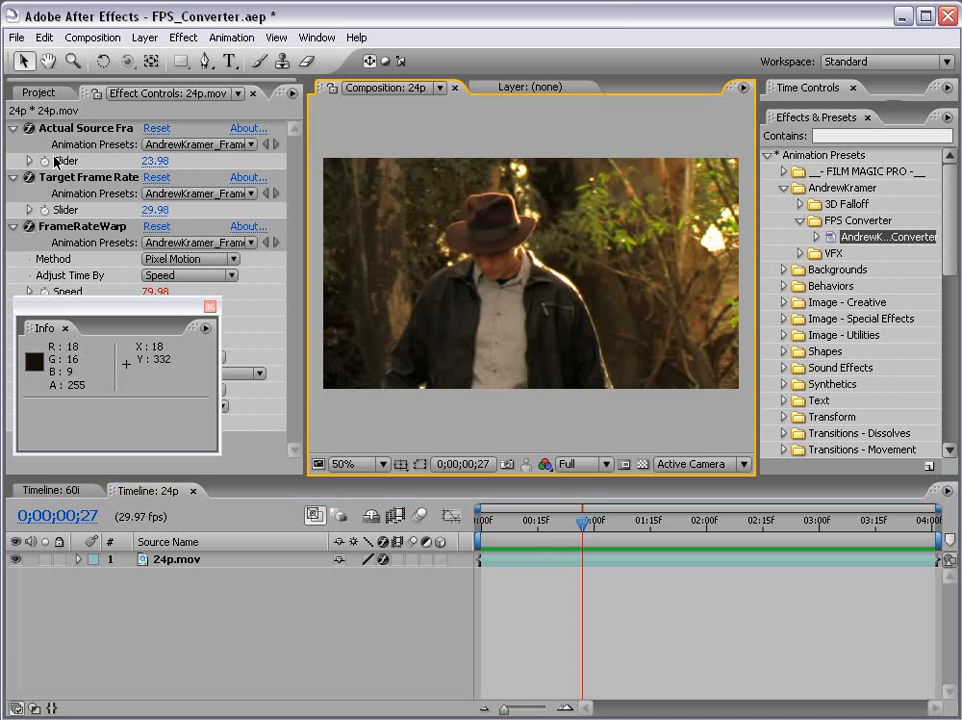
# Open the 24p.mov source footage in its own viewer and scrub through its motion.
pyautogui.click(38, 93)
pyautogui.doubleClick(75, 249)
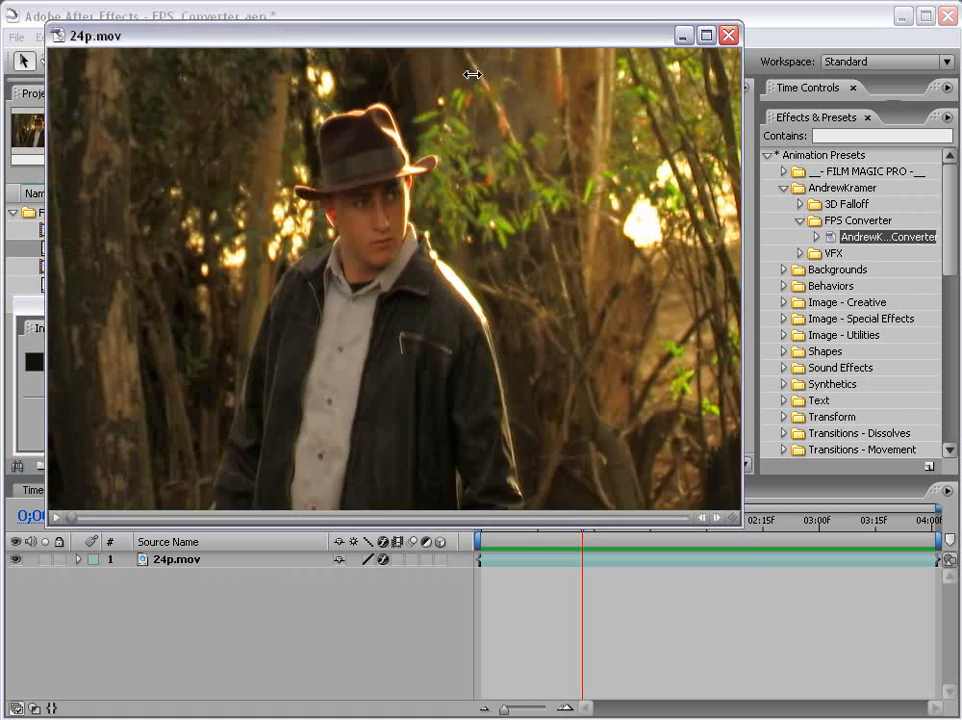
pyautogui.moveTo(86, 592); pyautogui.dragTo(357, 588)
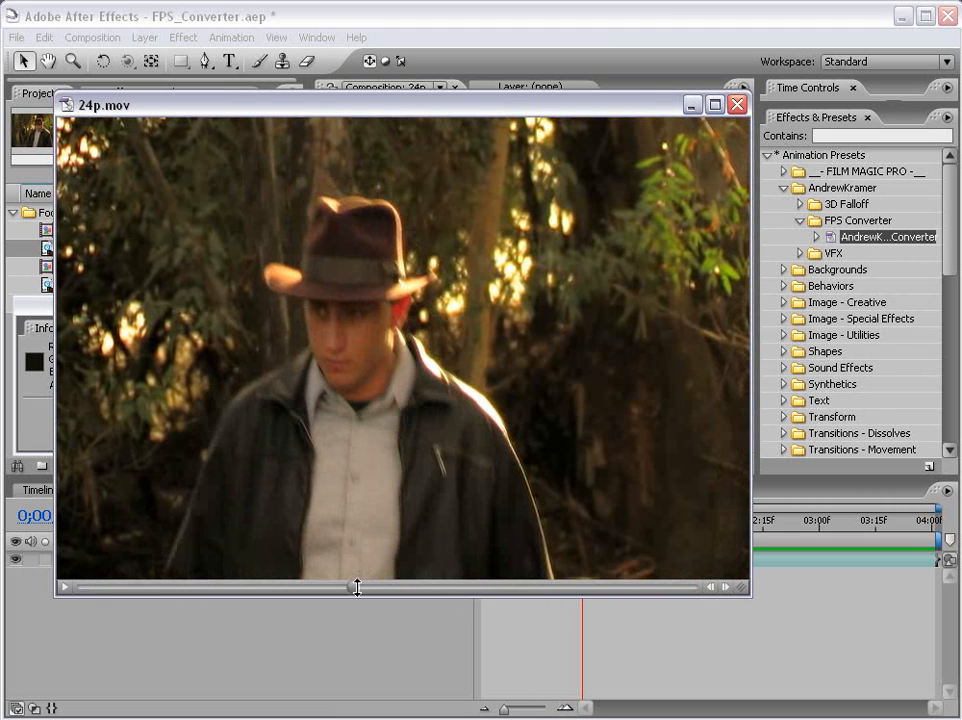
# Close the 24p.mov footage viewer and move the floating Info panel clear of the SeriousFX_30p footage item.
pyautogui.moveTo(142, 106); pyautogui.dragTo(152, 106)
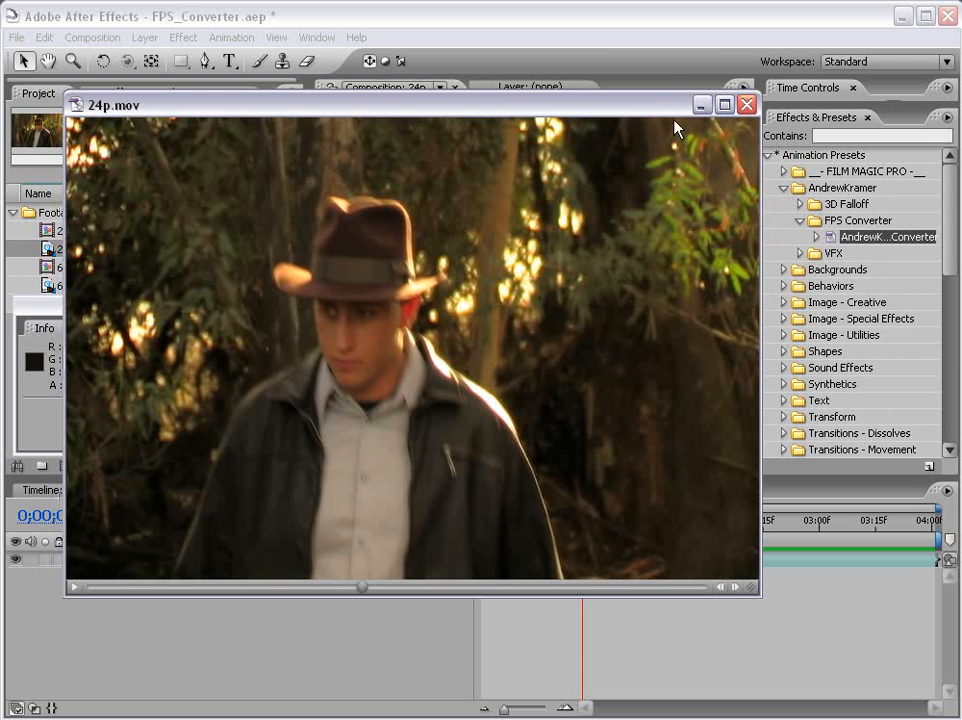
pyautogui.click(747, 105)
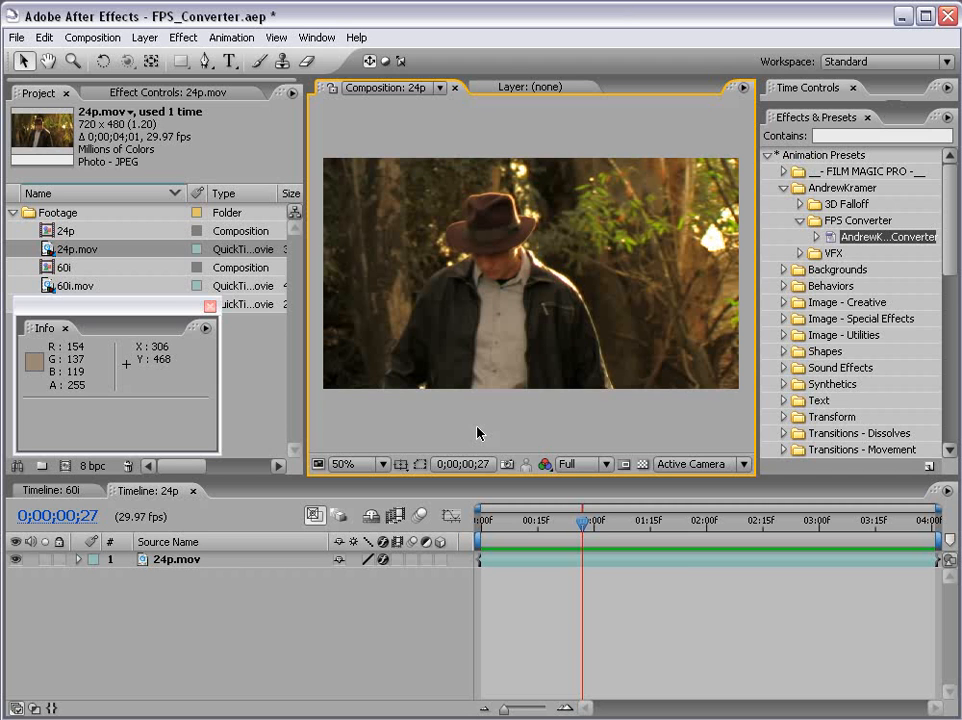
pyautogui.moveTo(125, 306); pyautogui.dragTo(92, 333)
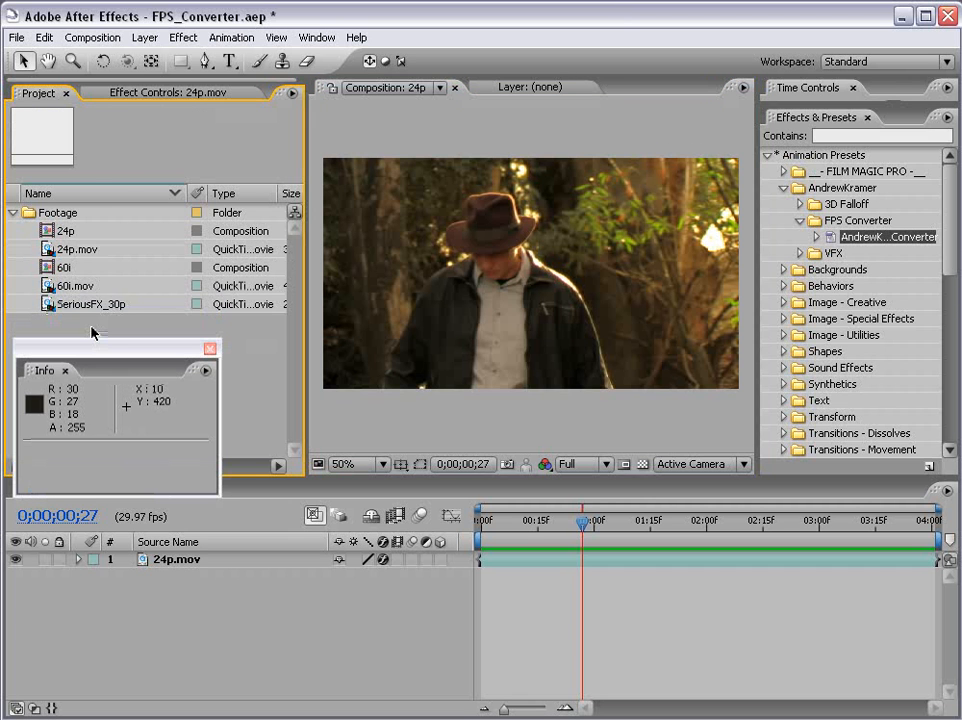
pyautogui.click(82, 306)
pyautogui.click(107, 326)
pyautogui.click(78, 306)
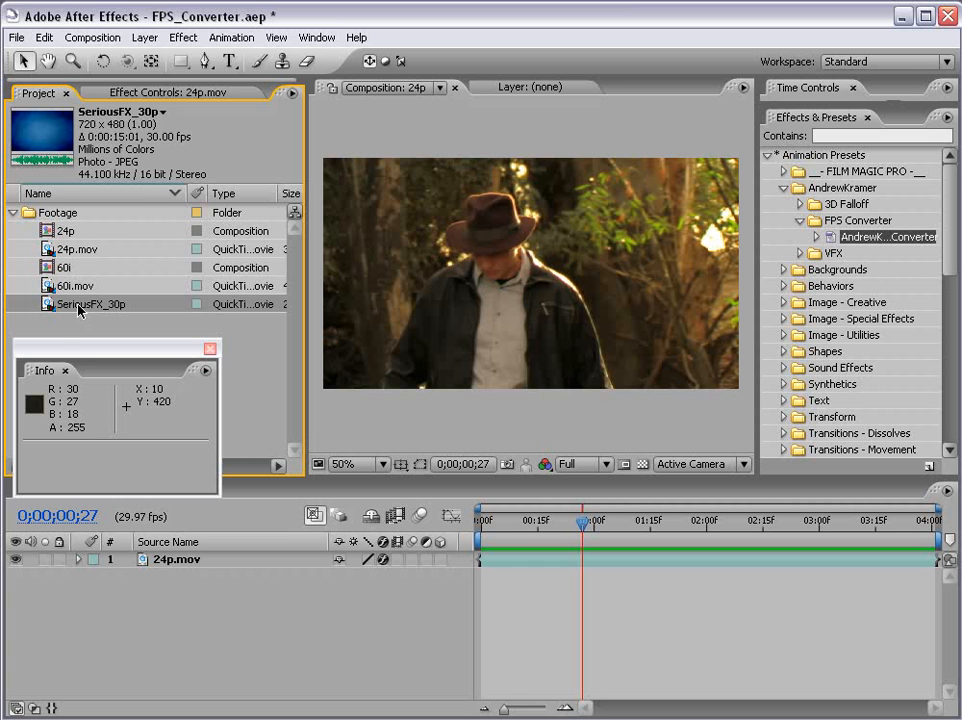
pyautogui.moveTo(60, 348); pyautogui.dragTo(63, 318)
pyautogui.moveTo(131, 319); pyautogui.dragTo(275, 342)
pyautogui.click(120, 327)
# Interpret the SeriousFX_30p footage so that it conforms to a frame rate of 25 frames per second.
pyautogui.click(72, 307)
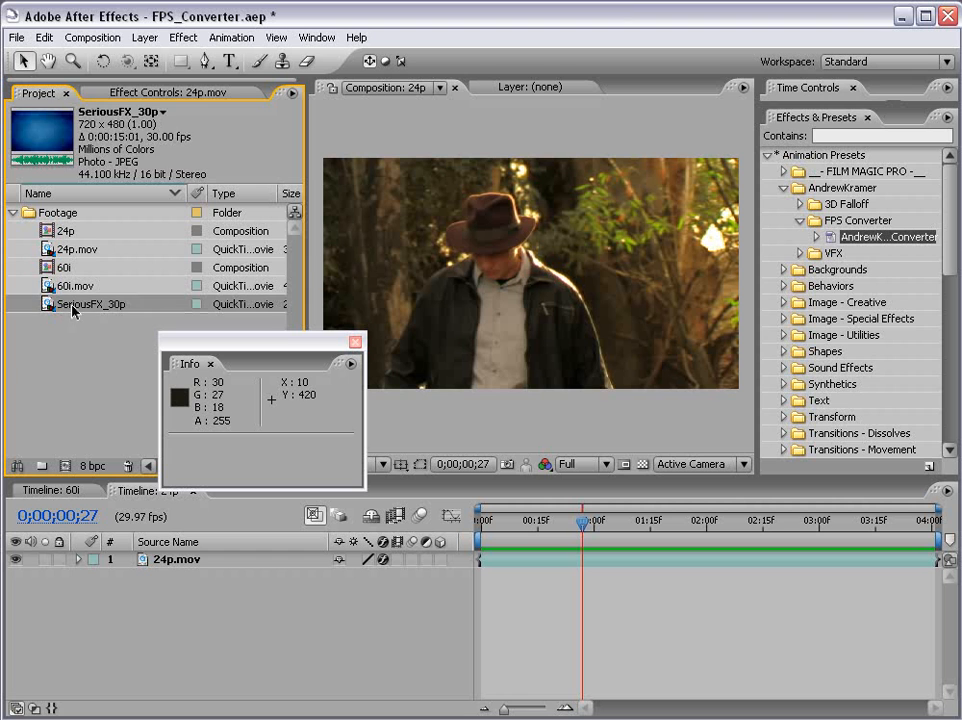
pyautogui.rightClick(78, 309)
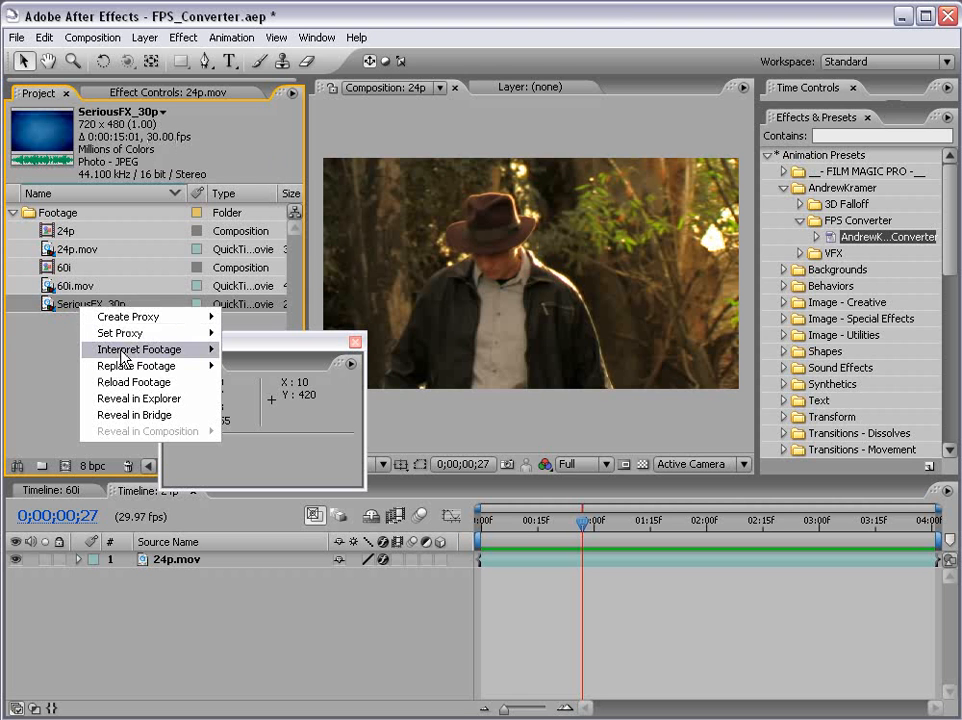
pyautogui.moveTo(121, 352)
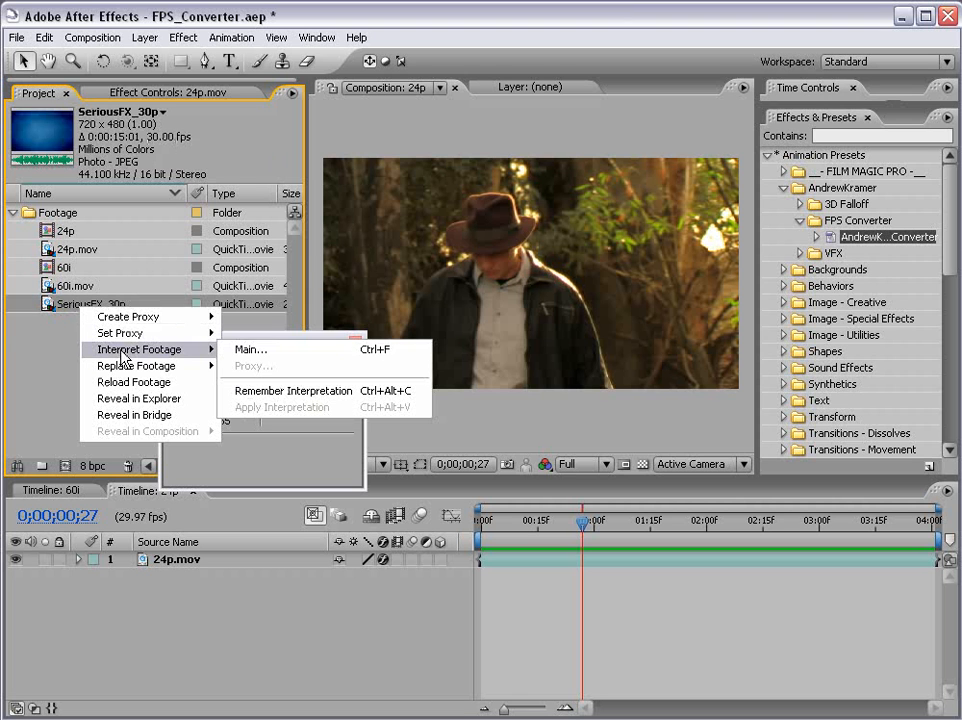
pyautogui.click(260, 351)
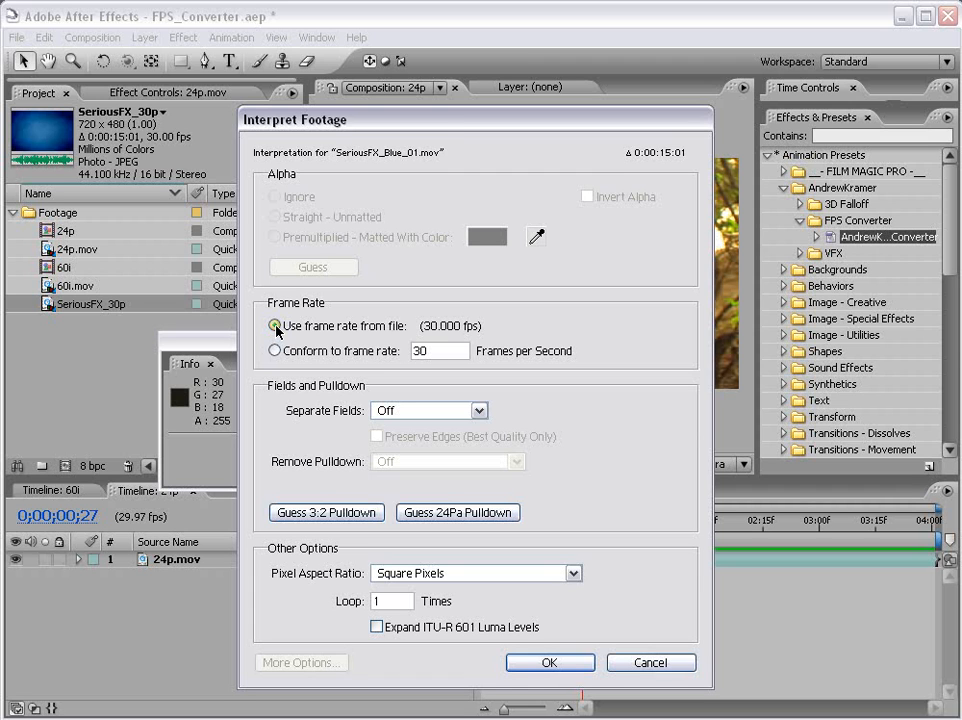
pyautogui.click(275, 351)
pyautogui.doubleClick(454, 351)
pyautogui.write('25')
pyautogui.click(549, 663)
# Create a new composition from the SeriousFX_30p footage and play a RAM preview of it.
pyautogui.click(72, 362)
pyautogui.moveTo(49, 313); pyautogui.dragTo(65, 466)
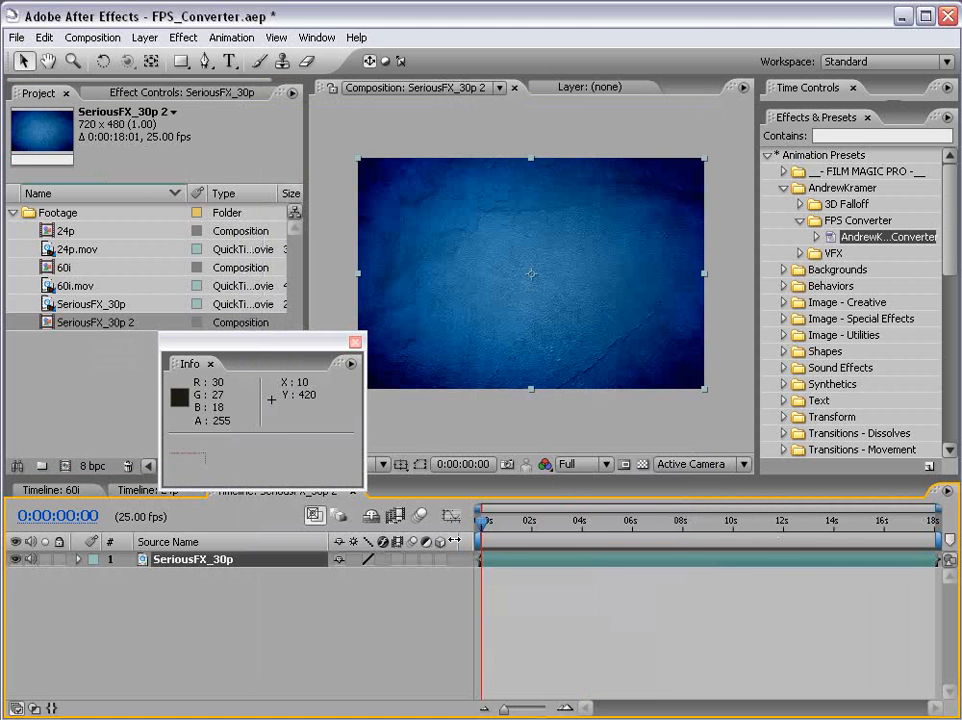
pyautogui.moveTo(495, 541)
pyautogui.mouseDown()
pyautogui.moveTo(493, 530)
pyautogui.moveTo(538, 530)
pyautogui.moveTo(509, 530)
pyautogui.mouseUp()
pyautogui.press('KP_0')
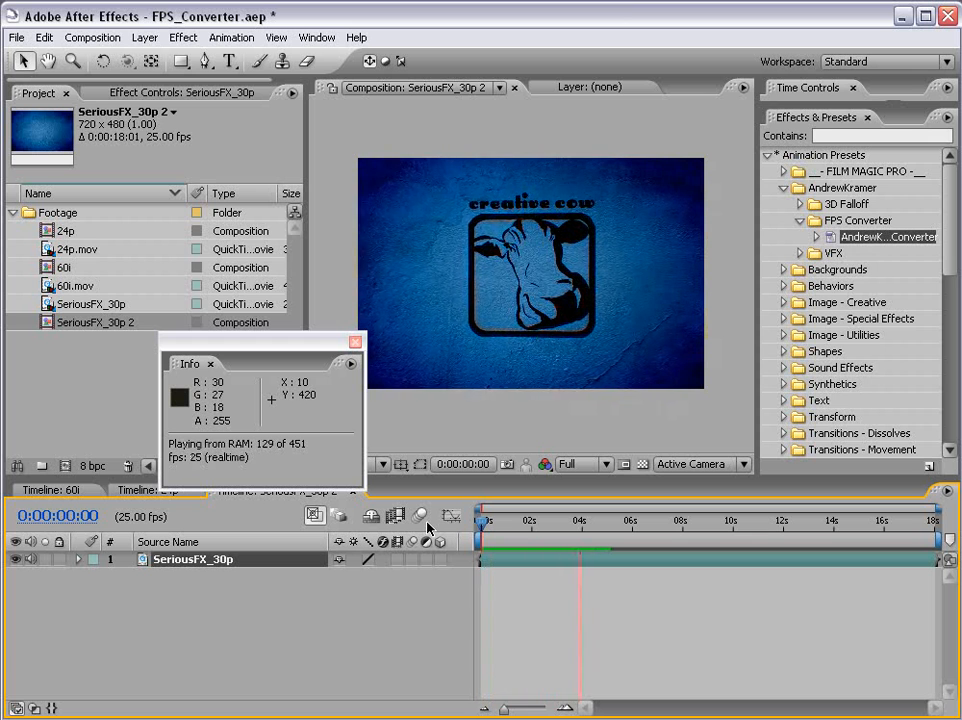
pyautogui.press('space')
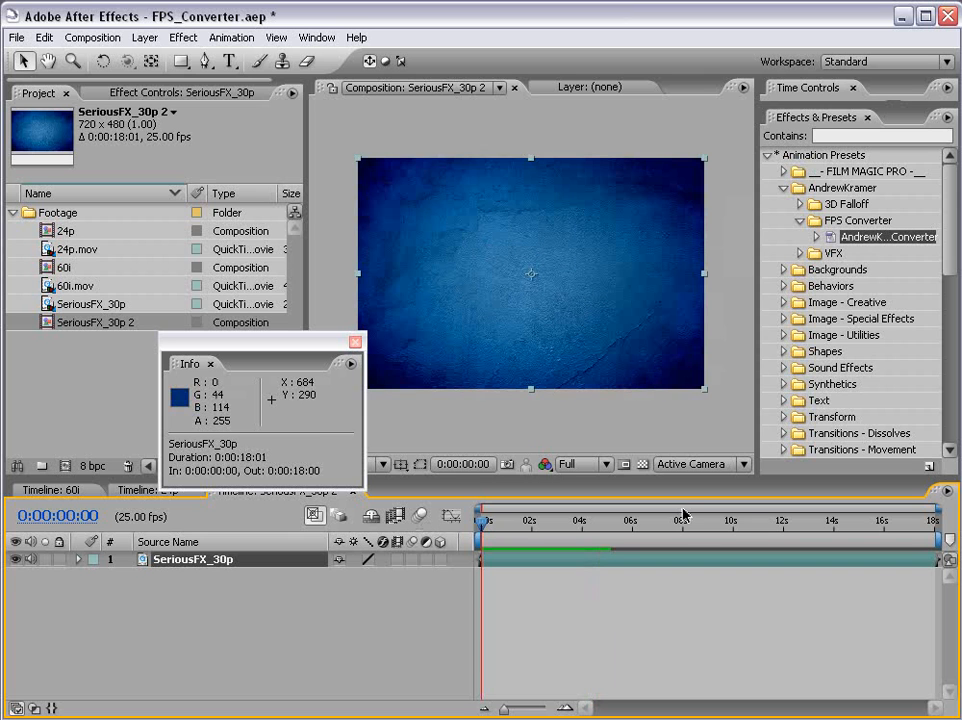
# Apply the FPS Converter preset to the SeriousFX_30p layer, with Actual Source Frame Rate 30 and Target Frame Rate 25.
pyautogui.moveTo(863, 240); pyautogui.dragTo(530, 258)
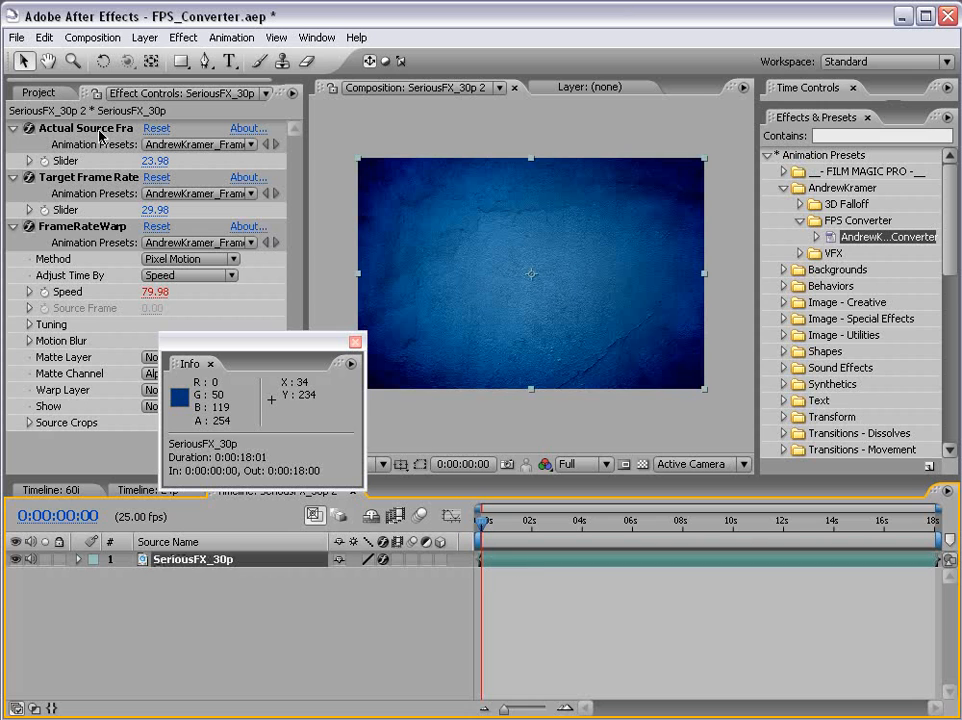
pyautogui.click(152, 160)
pyautogui.write('30')
pyautogui.press('Return')
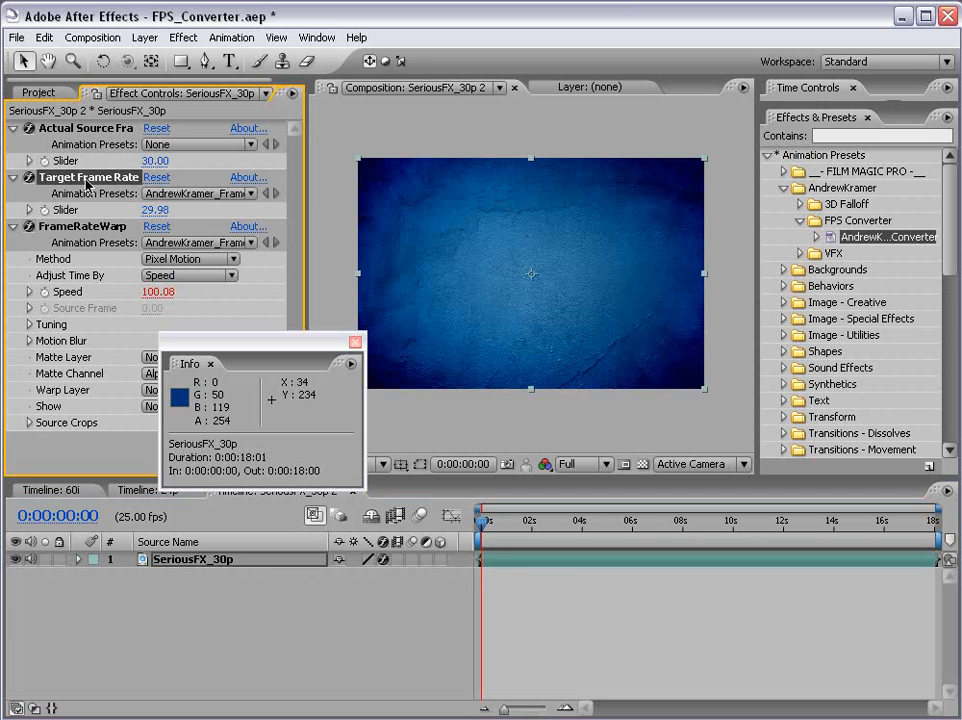
pyautogui.click(150, 210)
pyautogui.write('25')
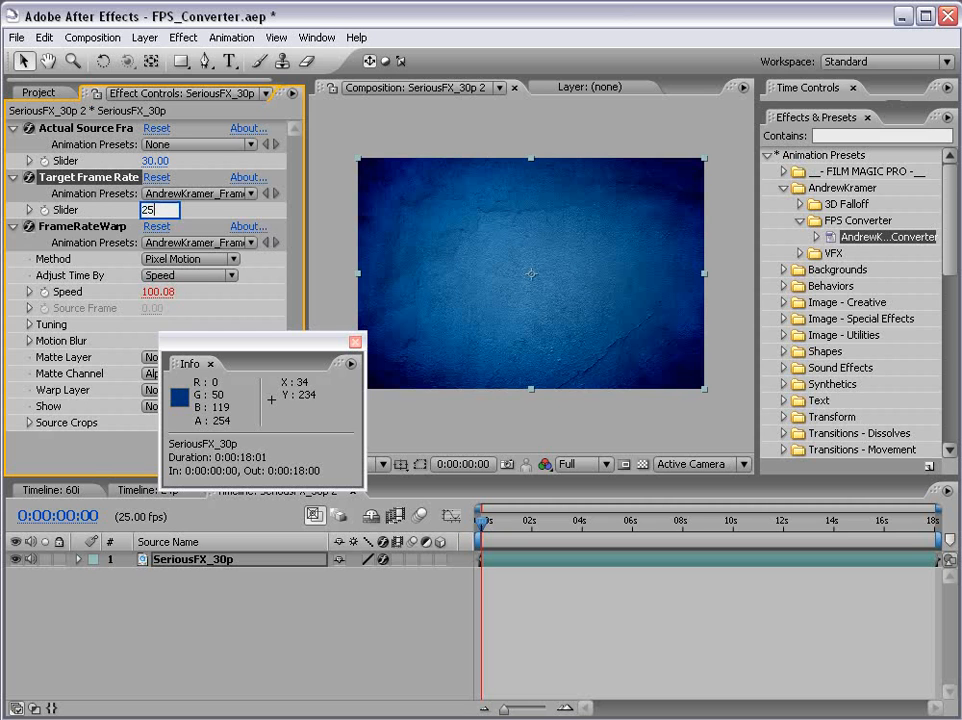
pyautogui.press('Return')
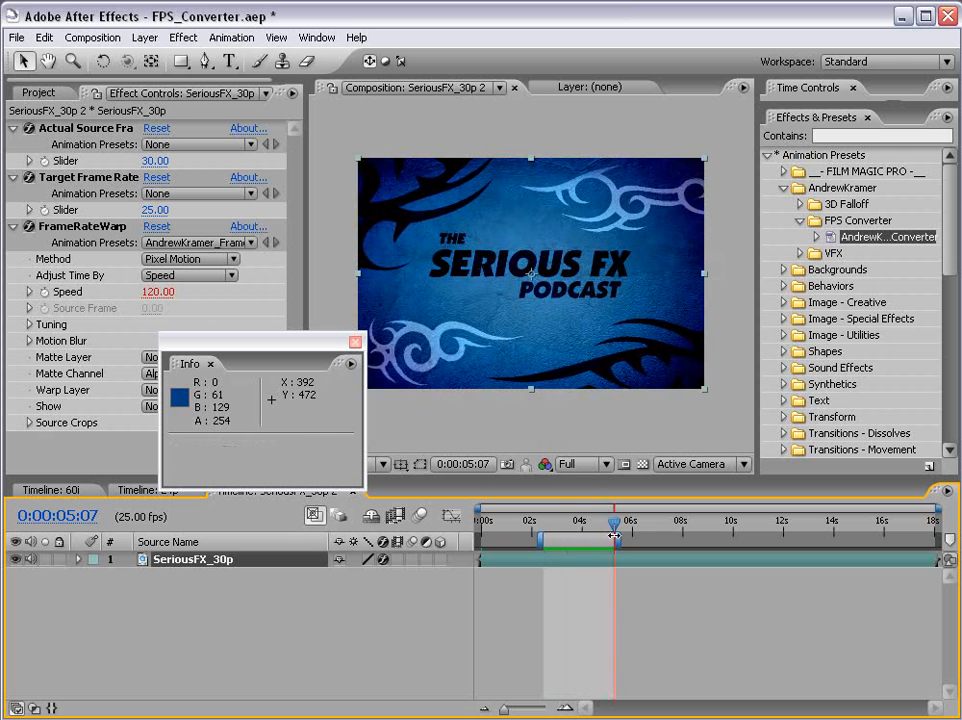
# Inspect the frame at 0:00:03:13 with the Composition panel maximized, closing the floating Info panel, and restore the layout.
pyautogui.click(552, 603)
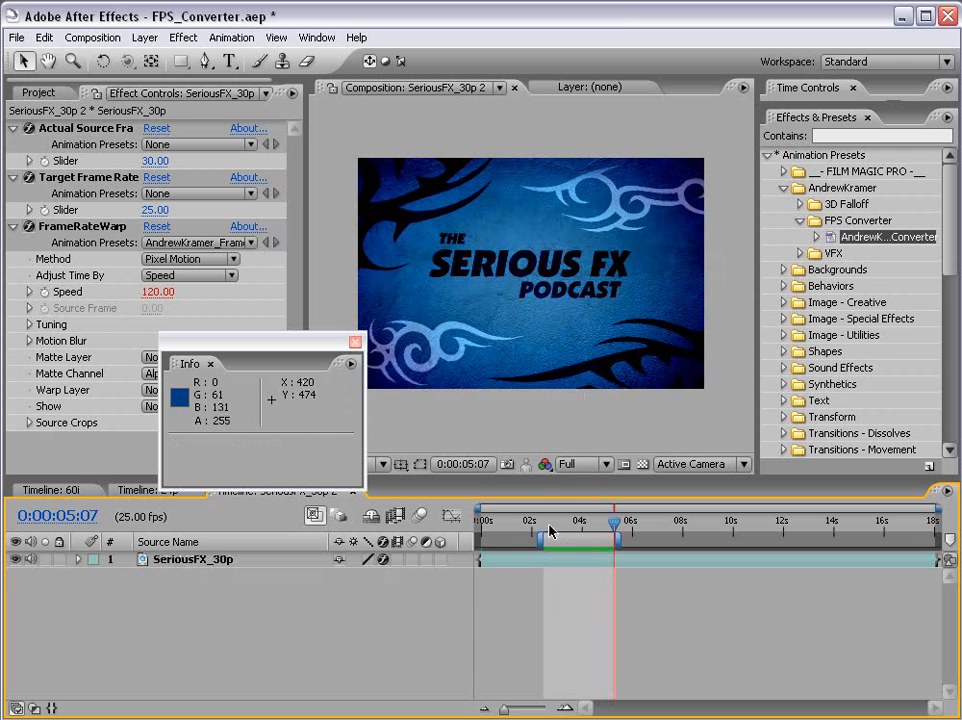
pyautogui.moveTo(548, 521); pyautogui.dragTo(570, 520)
pyautogui.press('`')
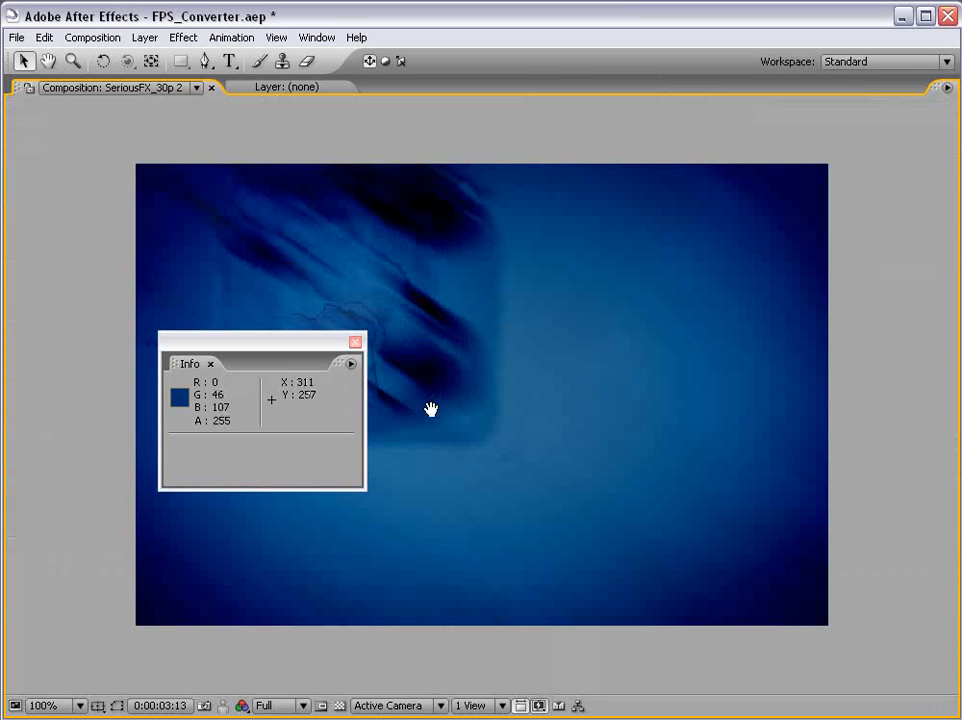
pyautogui.moveTo(432, 408); pyautogui.dragTo(573, 358)
pyautogui.click(357, 342)
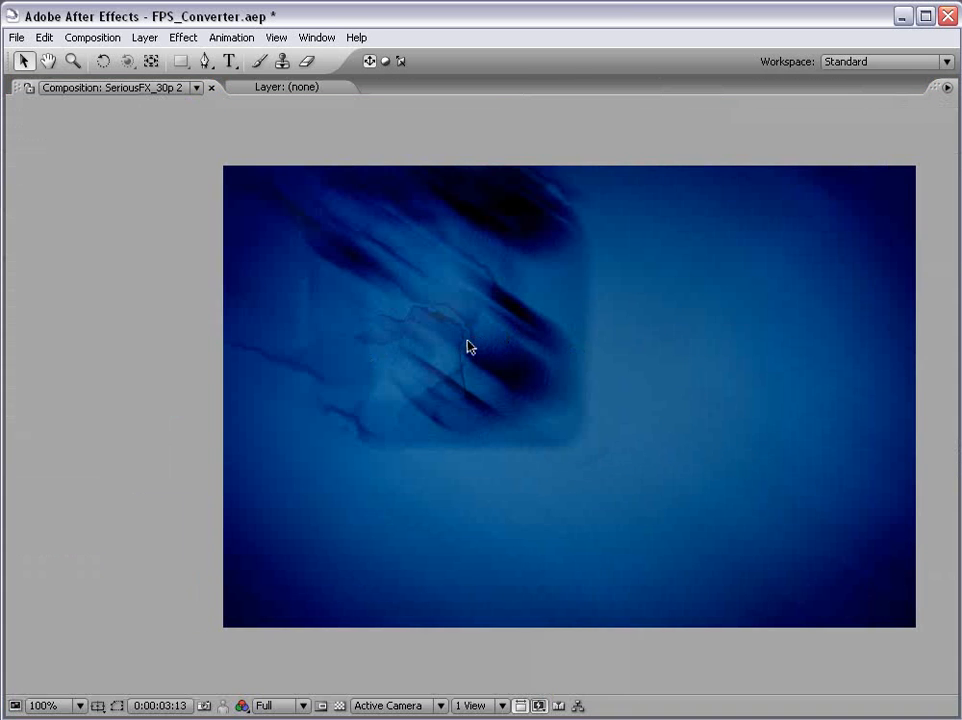
pyautogui.press('`')
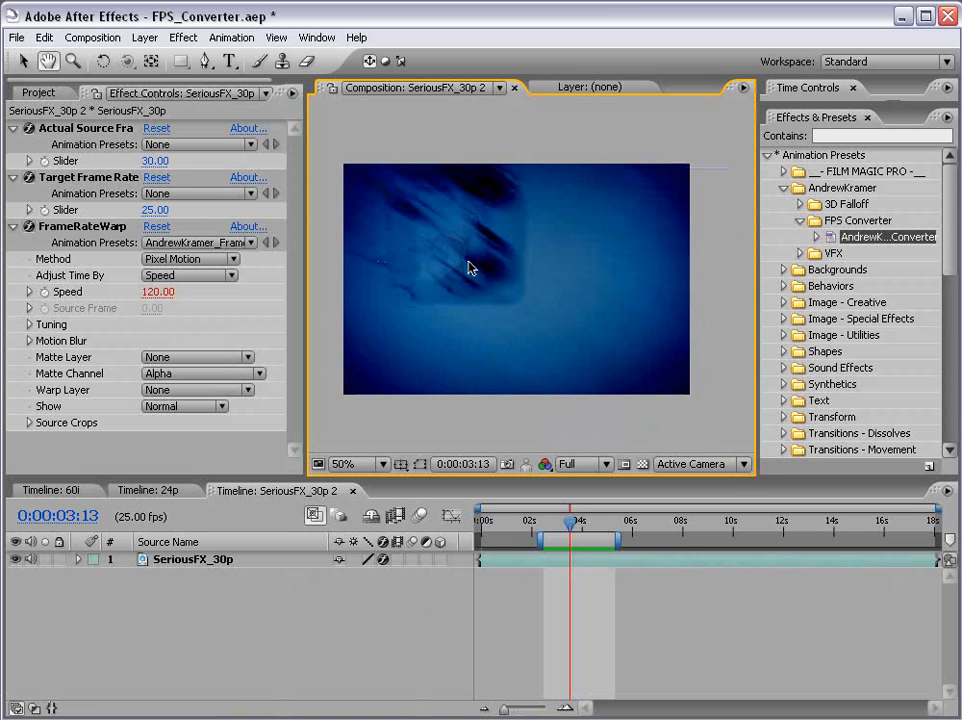
# Examine the fast logo movement in the converted composition frame by frame around 0:00:03:10 to 0:00:03:13 for warping artifacts.
pyautogui.press('pageup')
pyautogui.press('pageup')
pyautogui.press('pageup')
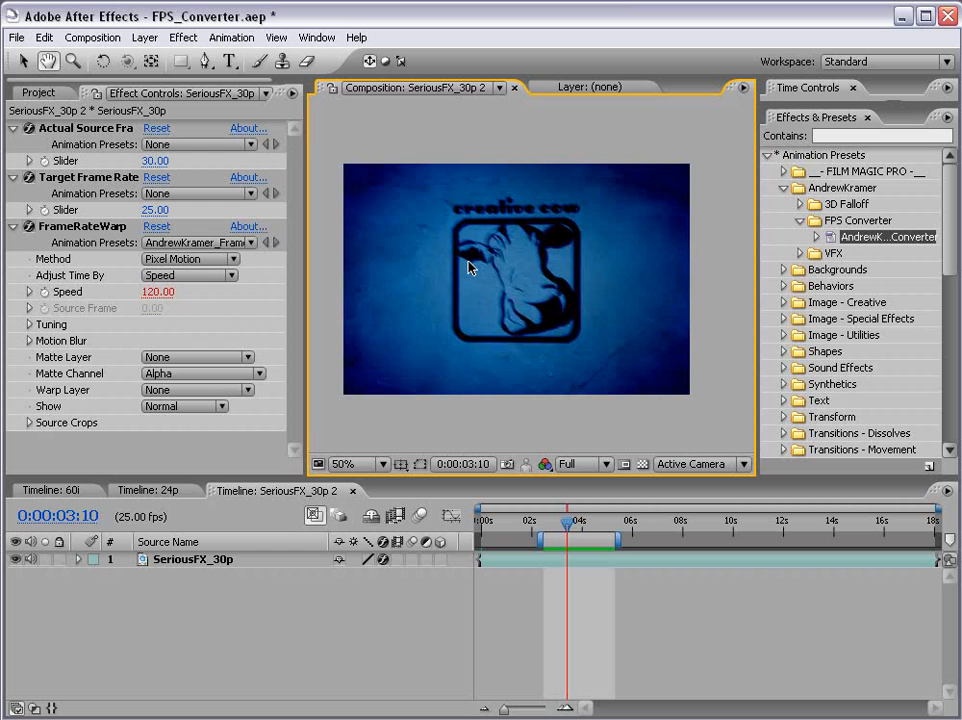
pyautogui.press('pagedown')
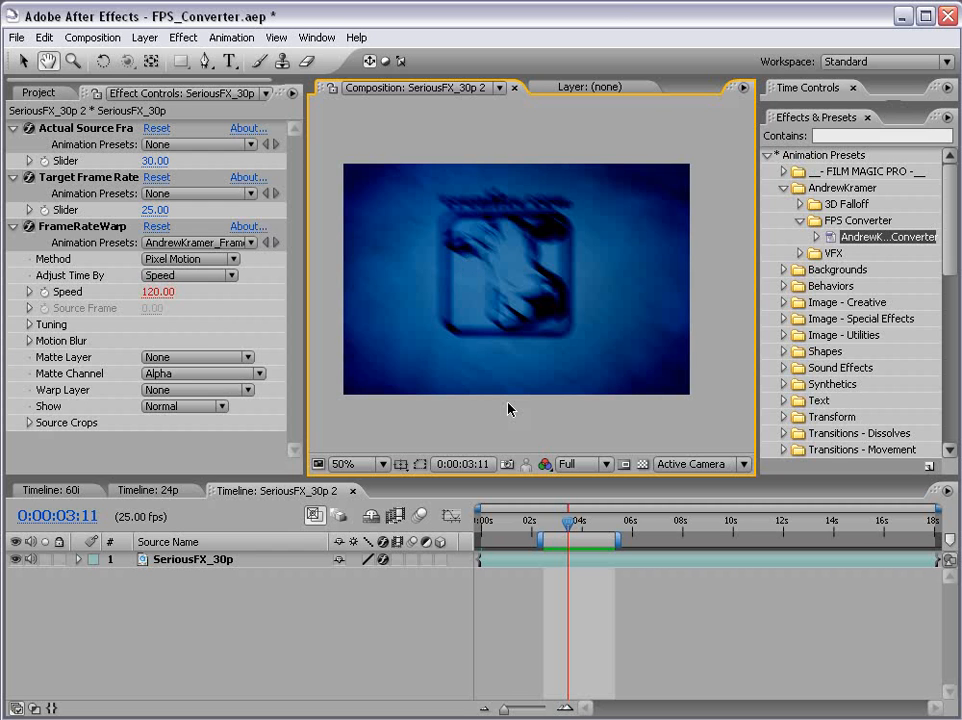
pyautogui.press('pagedown')
pyautogui.press('pagedown')
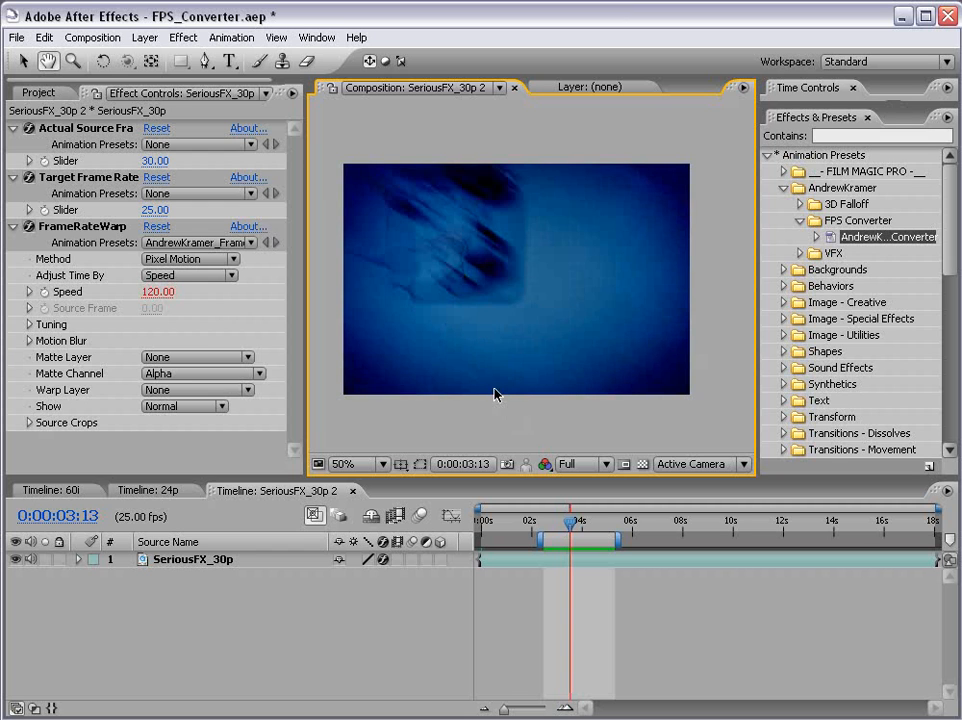
pyautogui.press('pageup')
pyautogui.press('pagedown')
pyautogui.press('pagedown')
pyautogui.press('pageup')
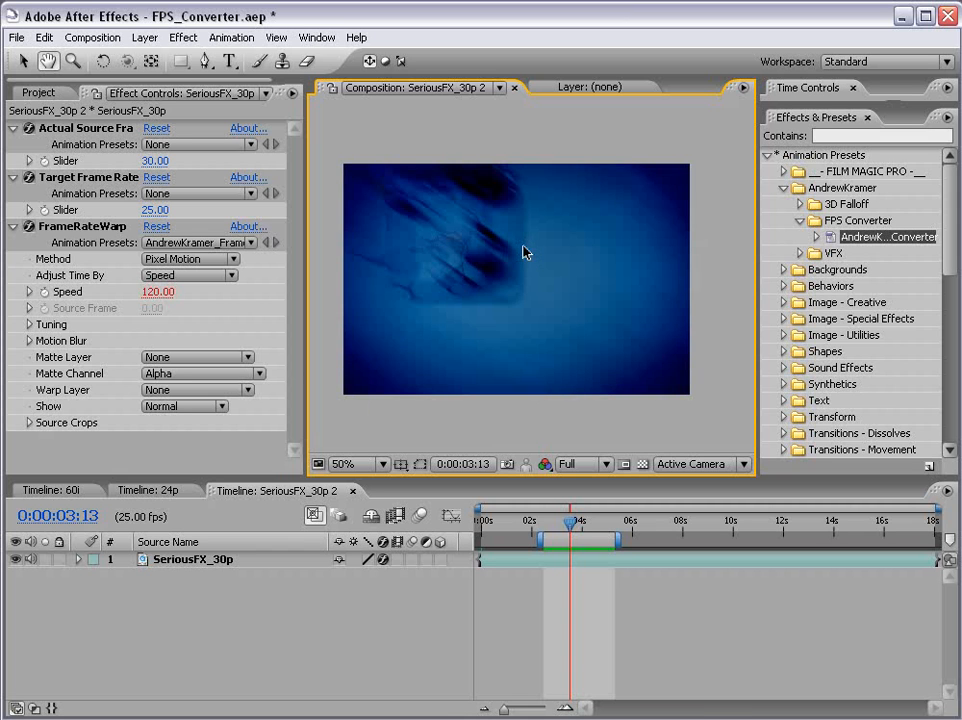
pyautogui.press('pagedown')
pyautogui.press('pagedown')
pyautogui.press('pageup')
pyautogui.press('pageup')
pyautogui.press('pageup')
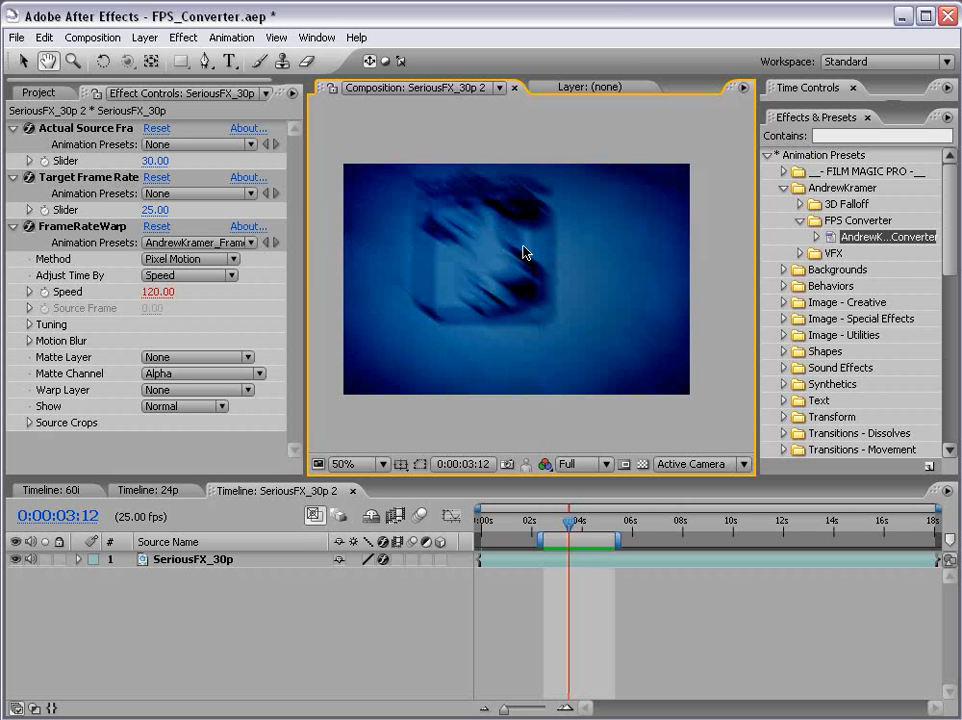
pyautogui.press('pagedown')
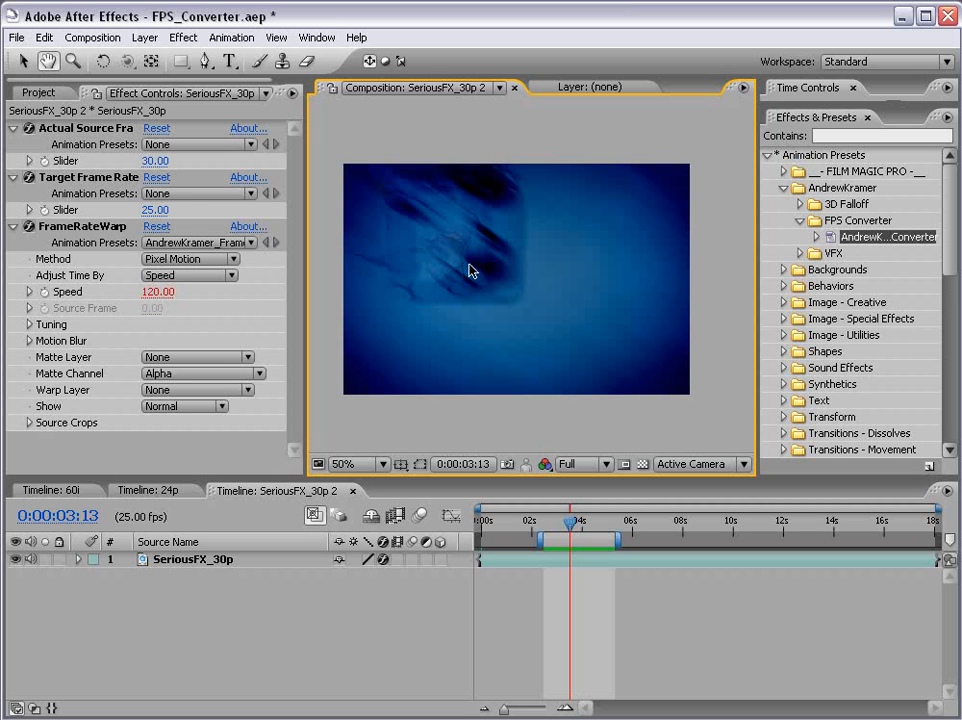
# Enlarge the effect controls area and set the Error Threshold in the FrameRateWarp effect's Tuning settings to 40.
pyautogui.click(88, 227)
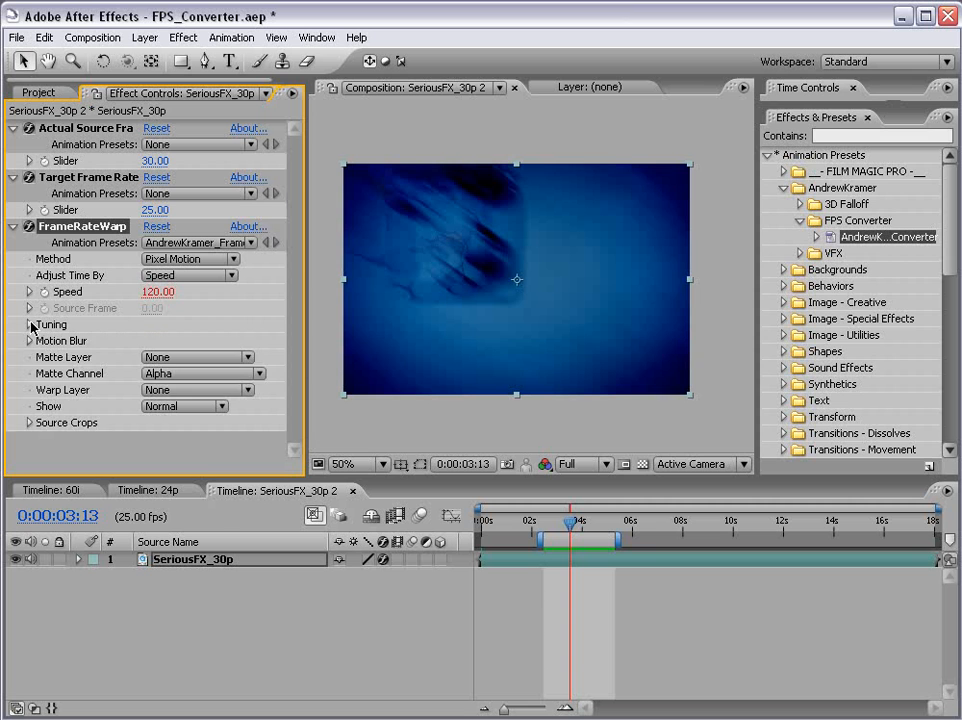
pyautogui.click(29, 325)
pyautogui.moveTo(233, 475); pyautogui.dragTo(233, 541)
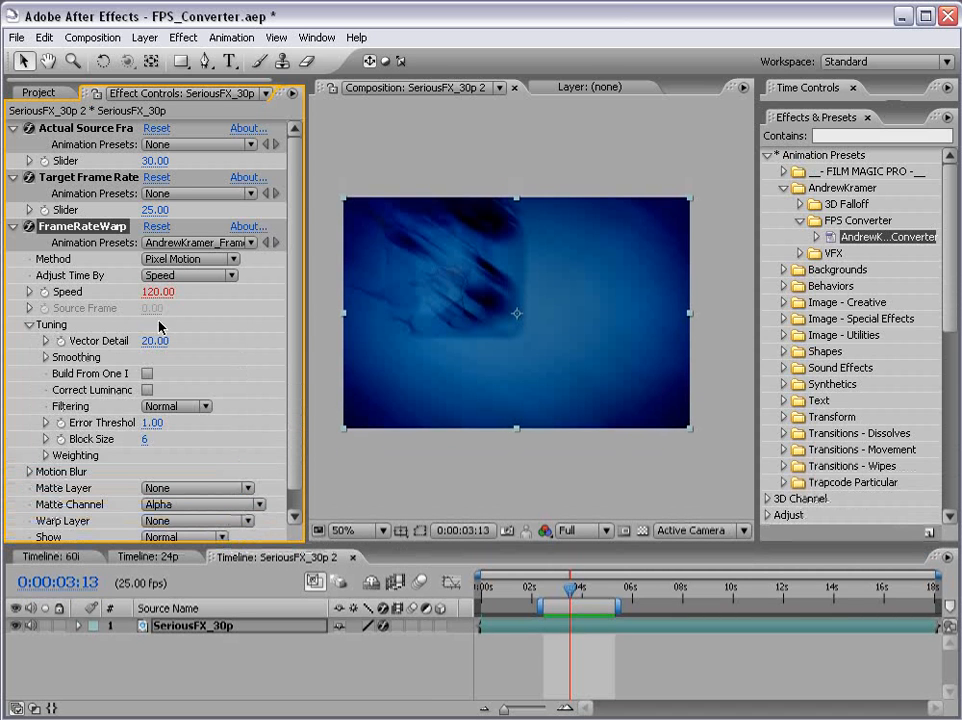
pyautogui.moveTo(309, 407); pyautogui.dragTo(330, 408)
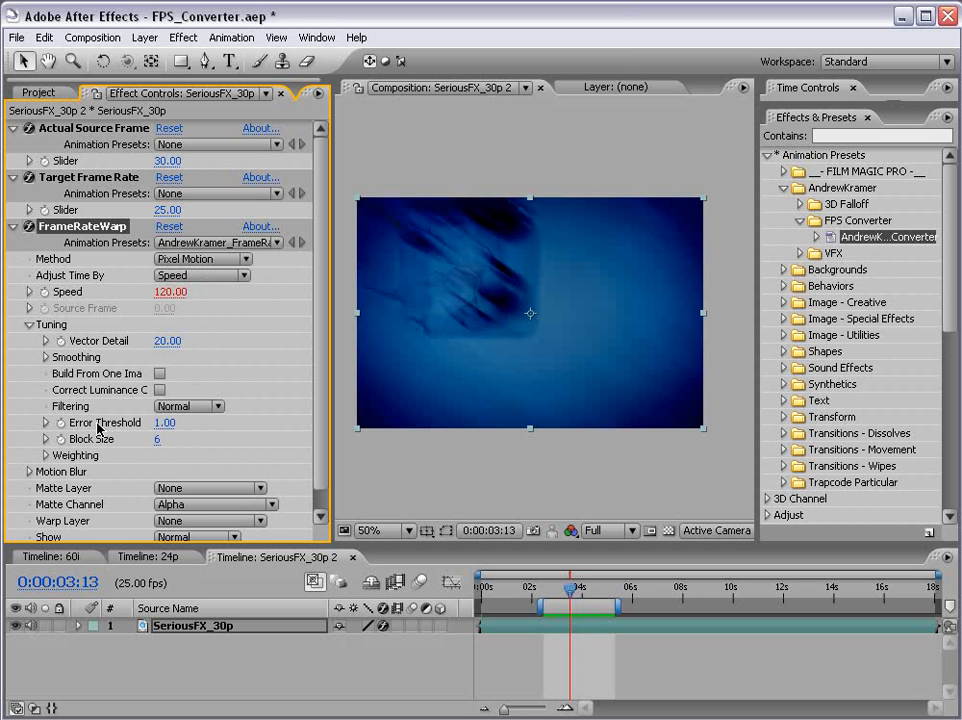
pyautogui.click(45, 423)
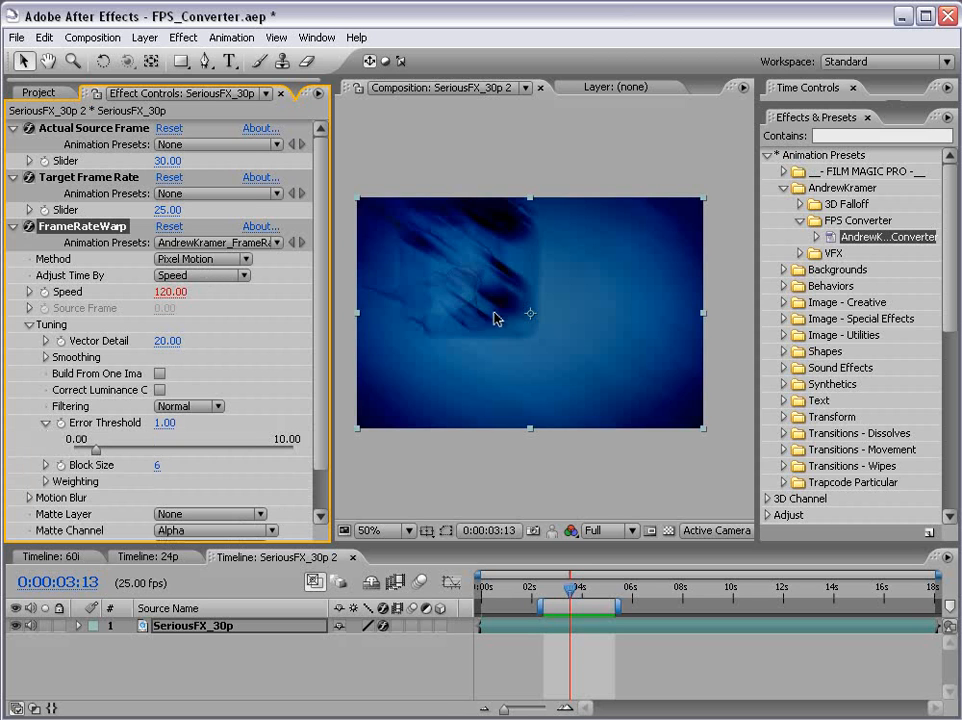
pyautogui.click(163, 423)
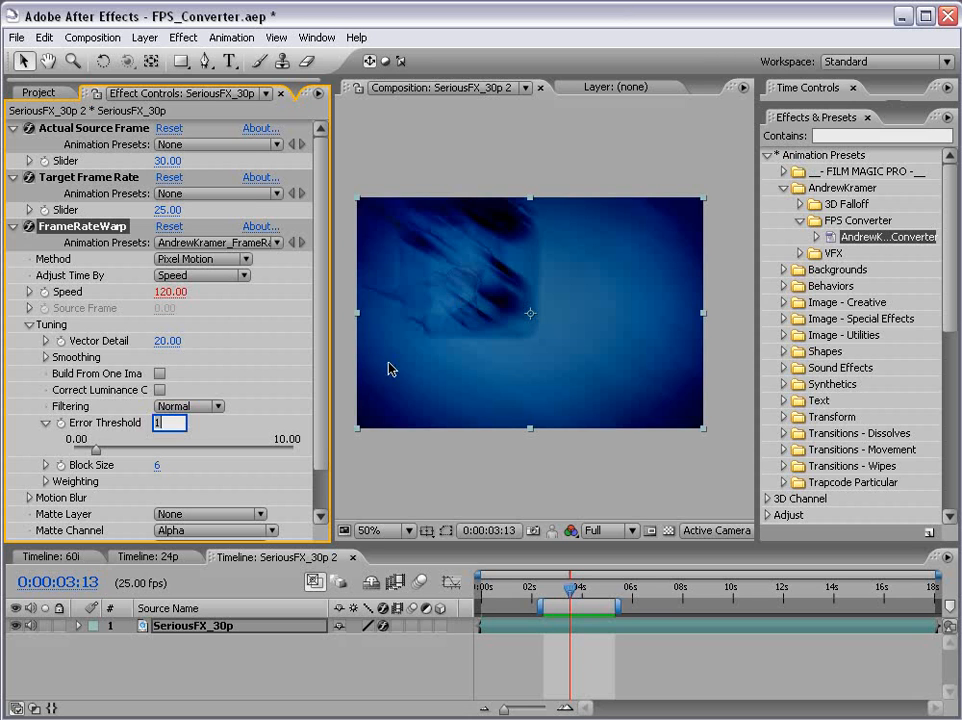
pyautogui.write('40')
pyautogui.press('Return')
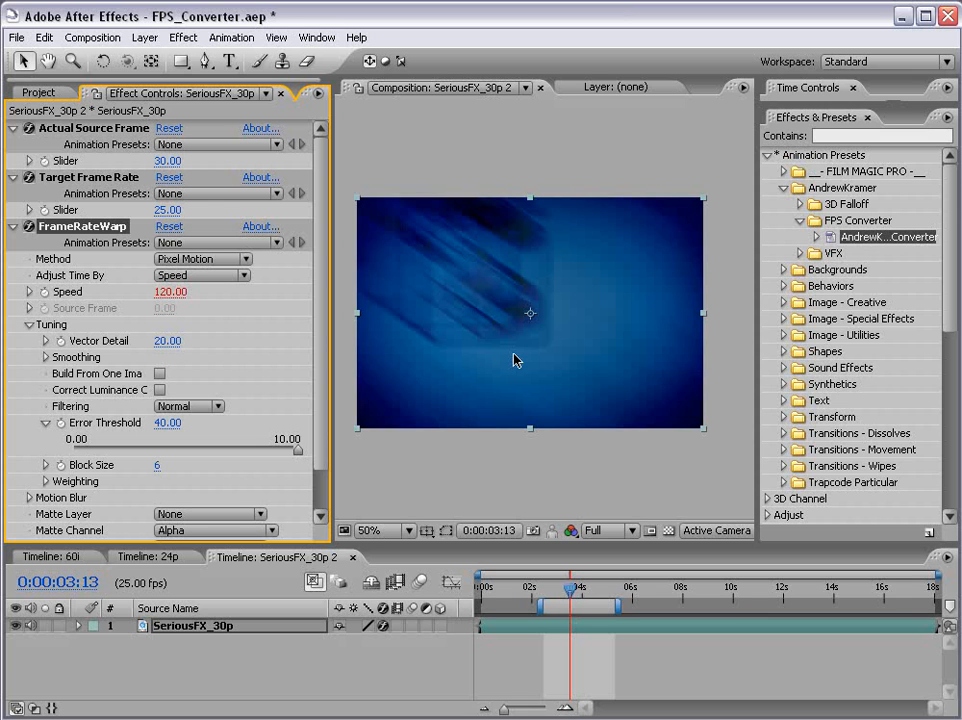
# Review the SeriousFX_30p 2 composition with the Composition panel maximized, restore the layout and view the frame at 0:00:04:04.
pyautogui.click(474, 476)
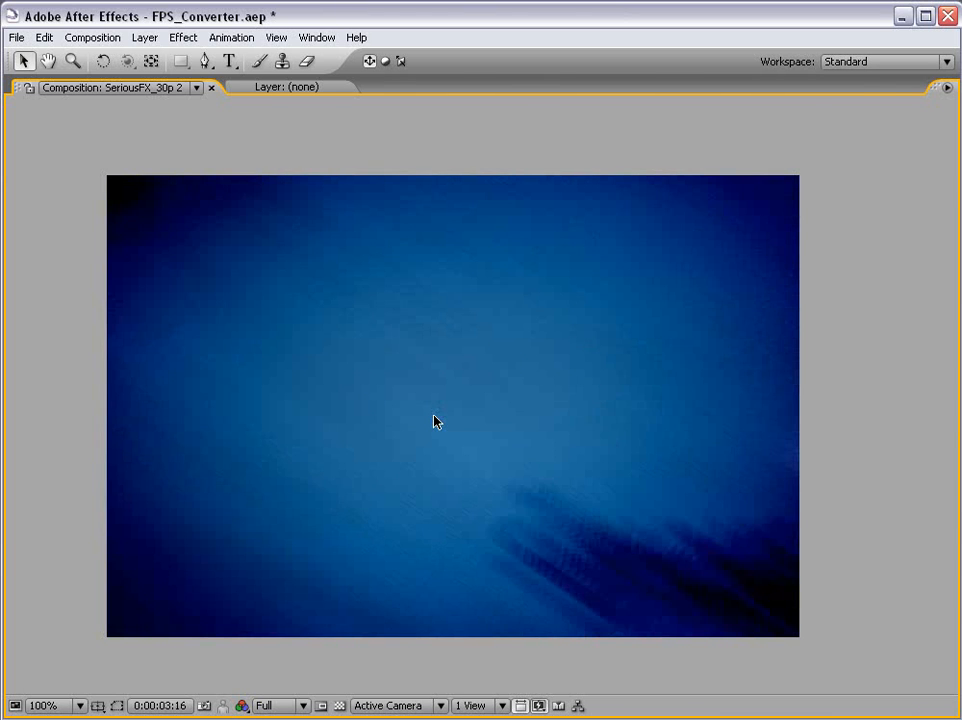
pyautogui.press('`')
pyautogui.scroll(-2, 570, 450)
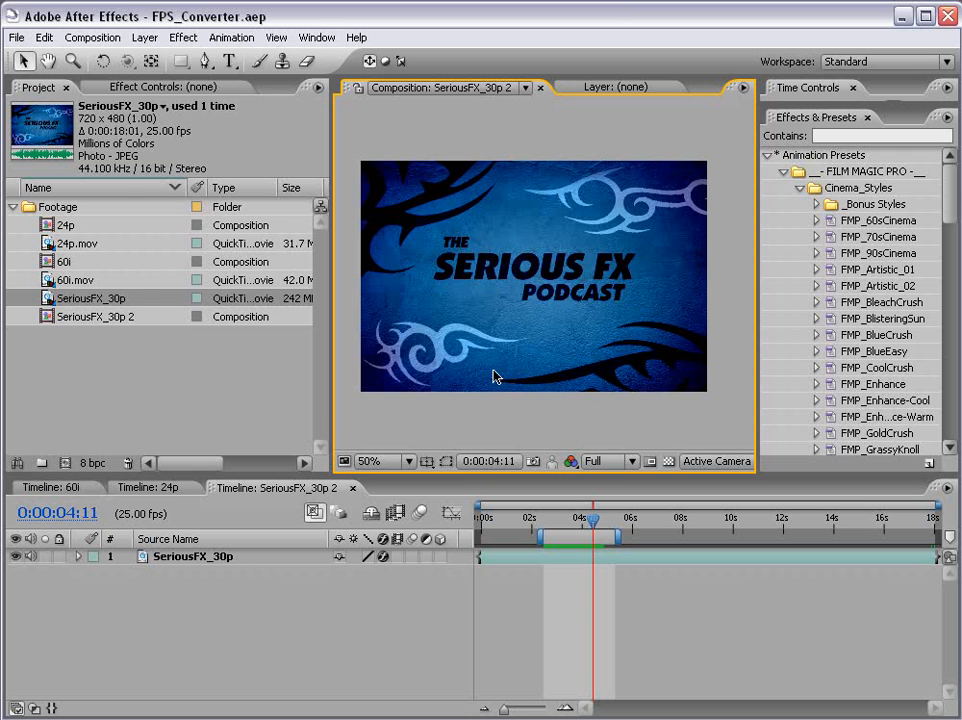
pyautogui.click(585, 518)
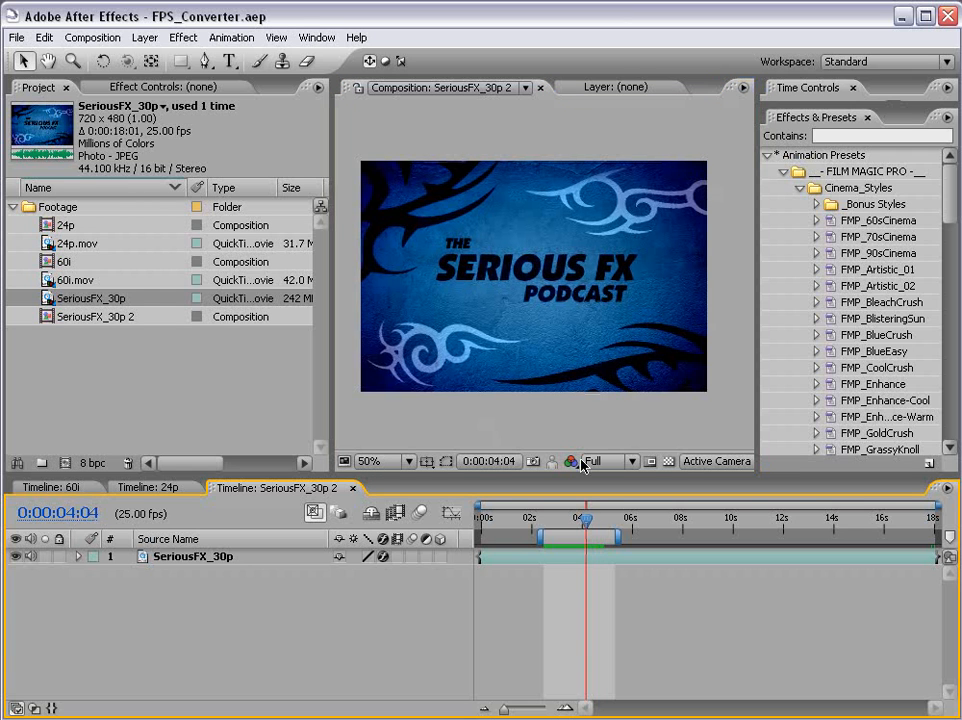
pyautogui.click(535, 417)
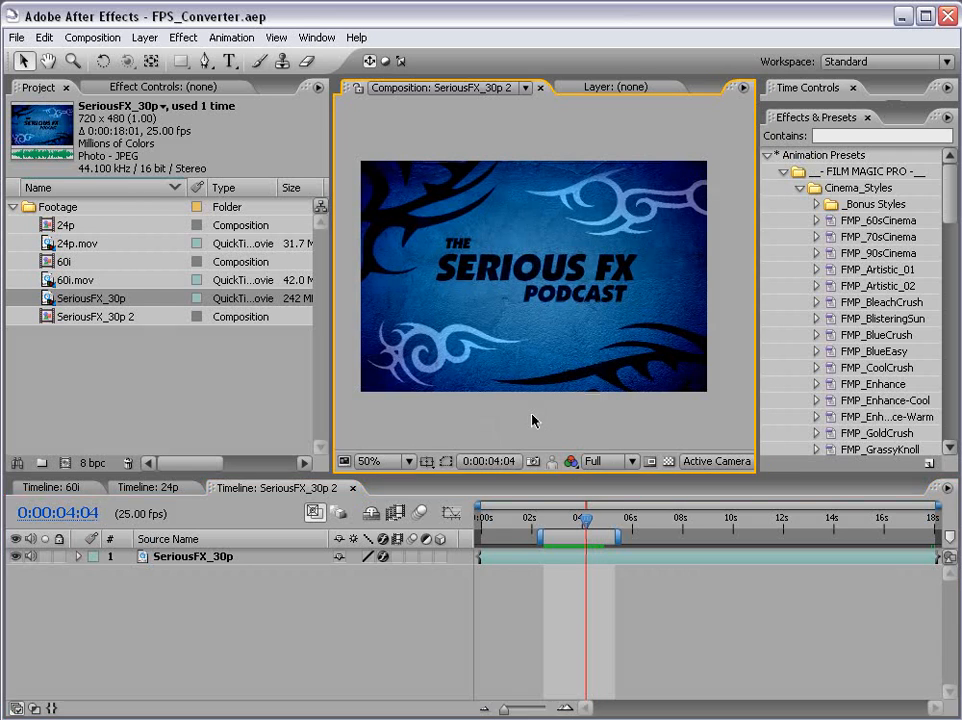
# Apply the PAL D1/DV preset to the SeriousFX_30p 2 composition, keeping its frame rate at 25 fps.
pyautogui.click(92, 37)
pyautogui.click(125, 82)
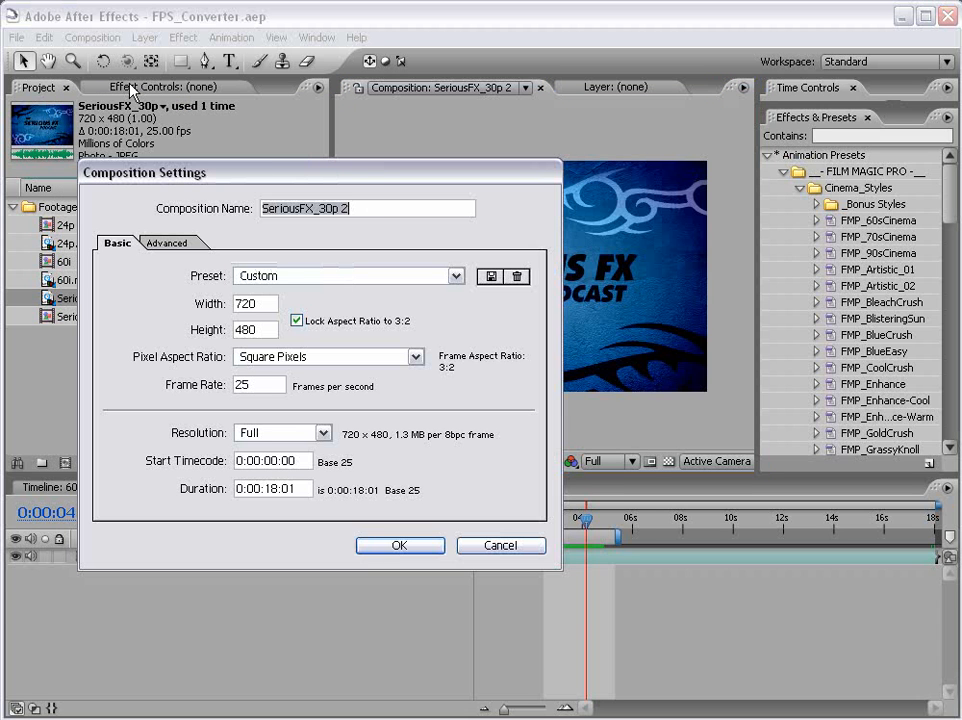
pyautogui.click(296, 278)
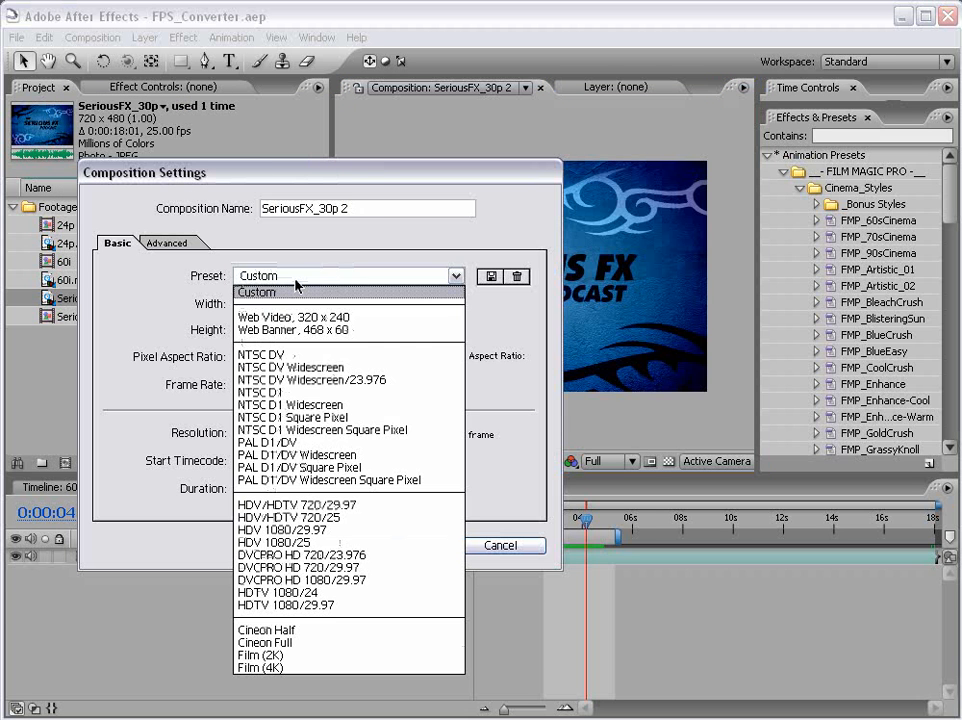
pyautogui.click(284, 442)
pyautogui.press('Tab')
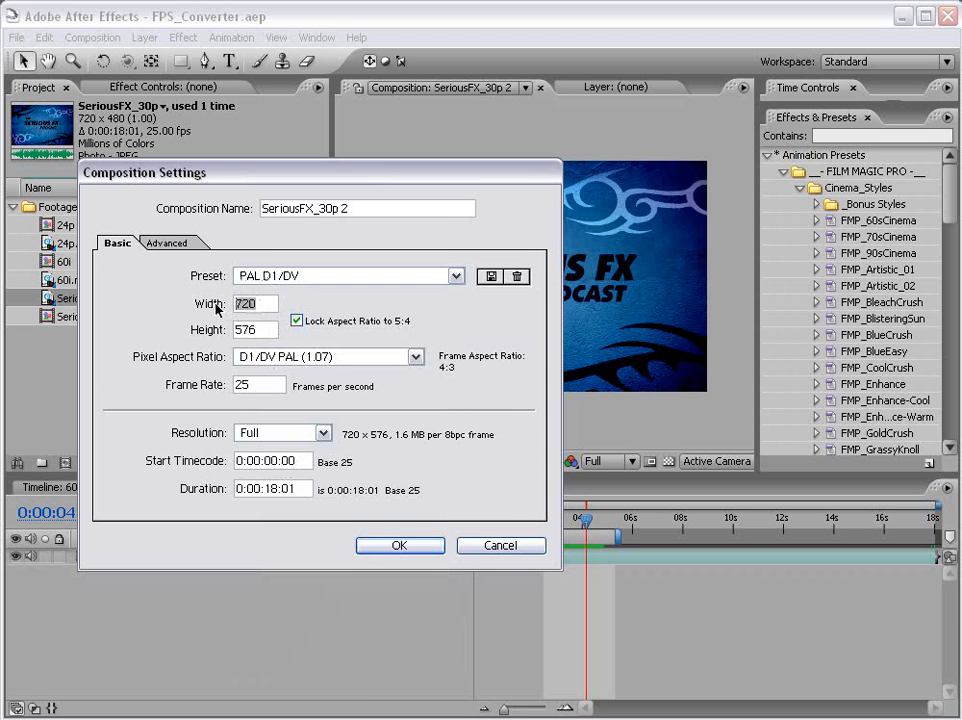
pyautogui.doubleClick(244, 386)
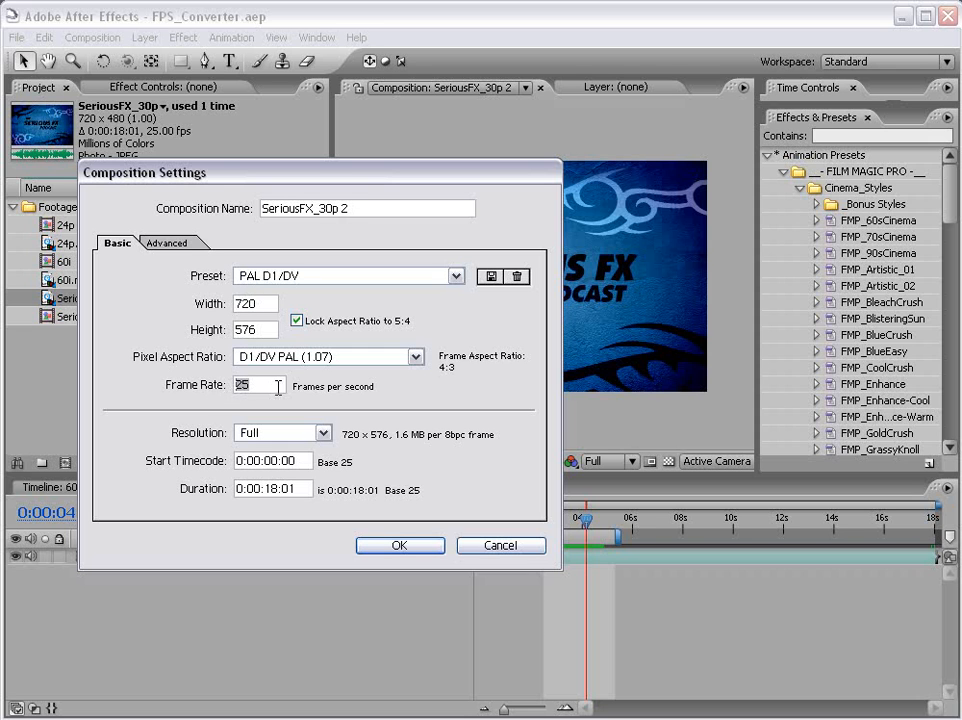
pyautogui.click(399, 545)
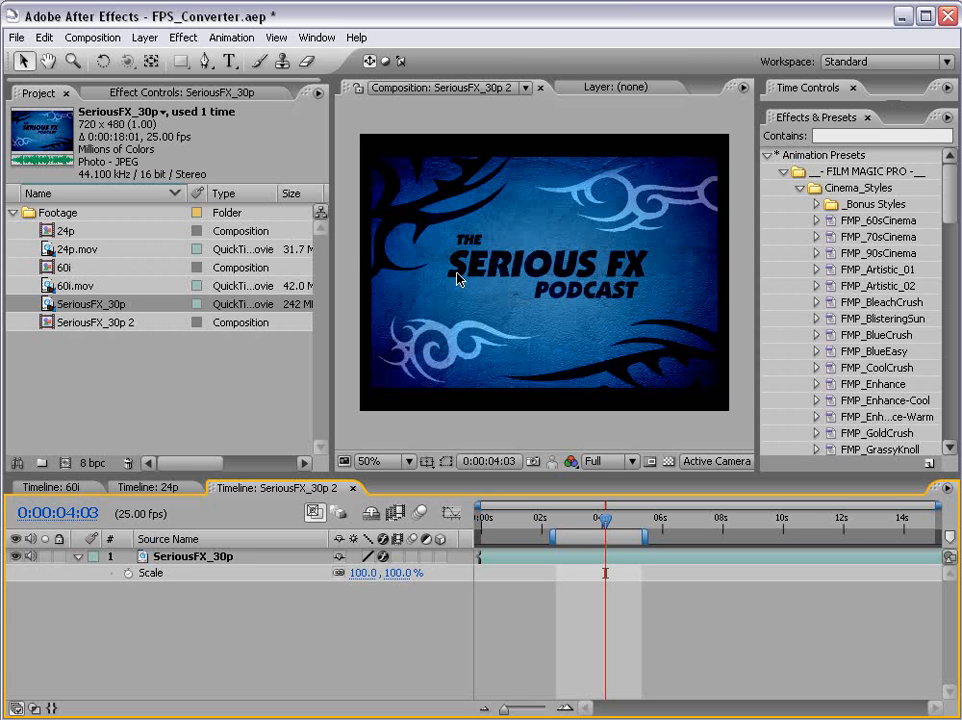
# Fit the SeriousFX_30p layer to the composition's width.
pyautogui.click(428, 272)
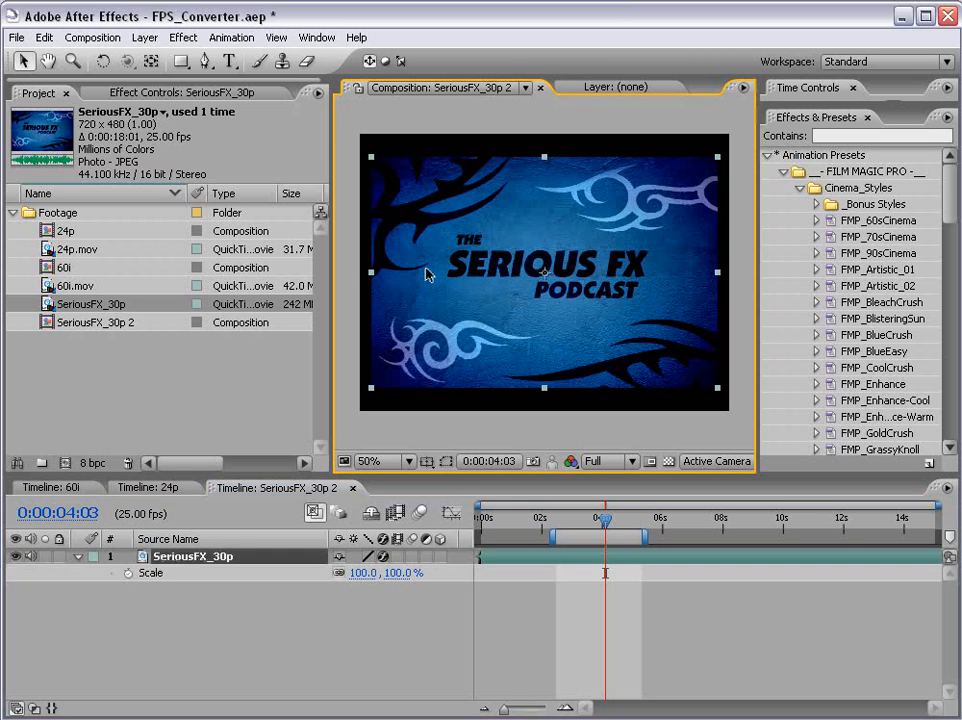
pyautogui.rightClick(428, 271)
pyautogui.moveTo(476, 330)
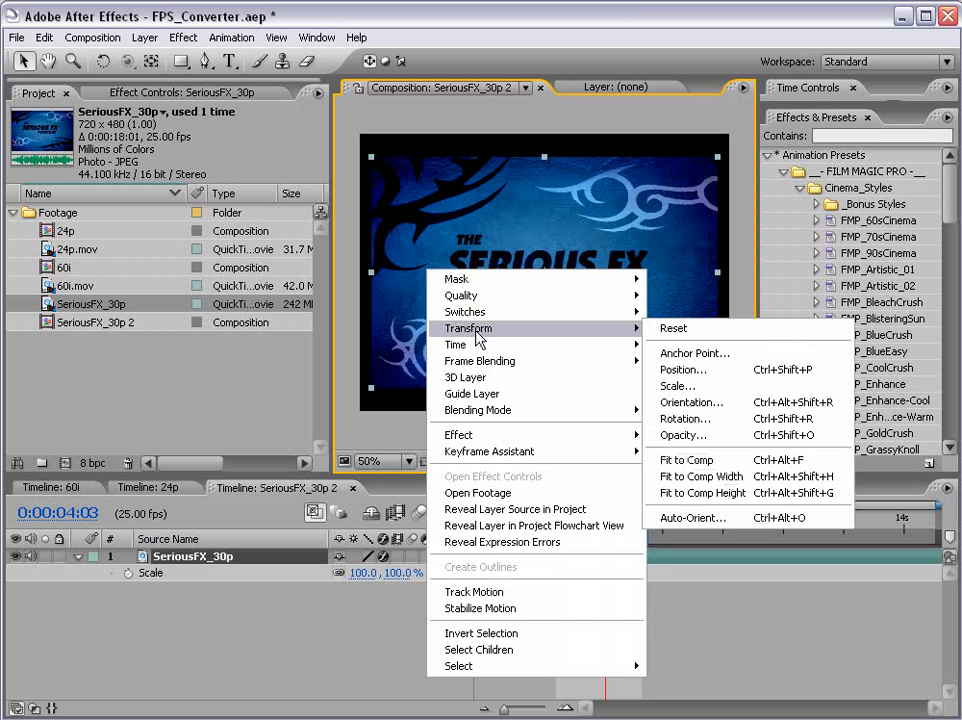
pyautogui.click(749, 480)
# Try fitting the SeriousFX_30p layer to the composition's height and undo that scaling.
pyautogui.rightClick(490, 345)
pyautogui.moveTo(588, 396)
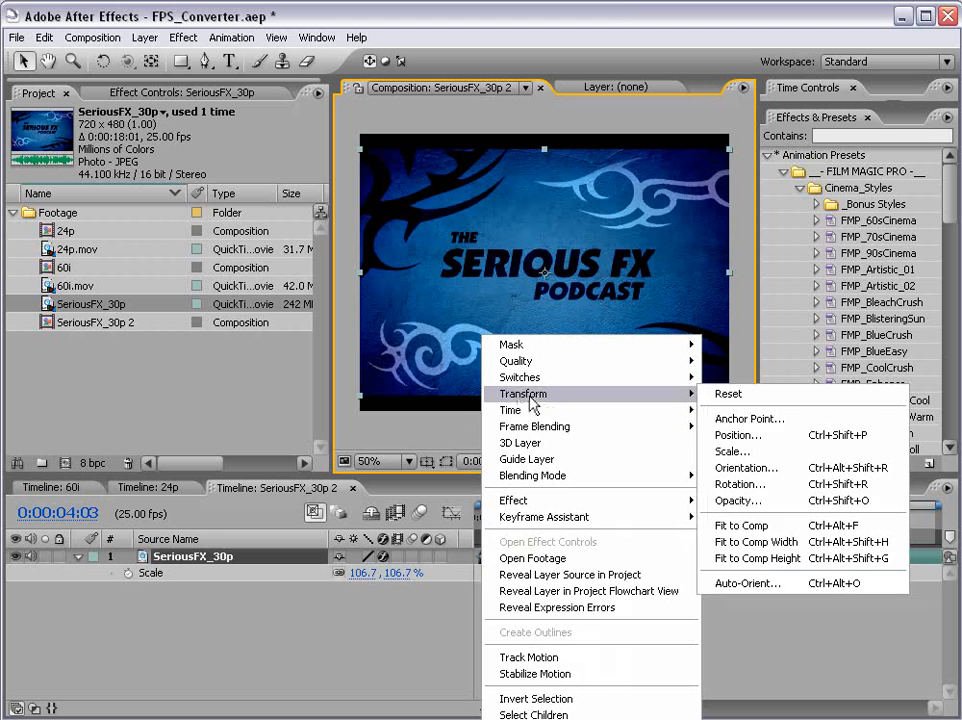
pyautogui.click(745, 558)
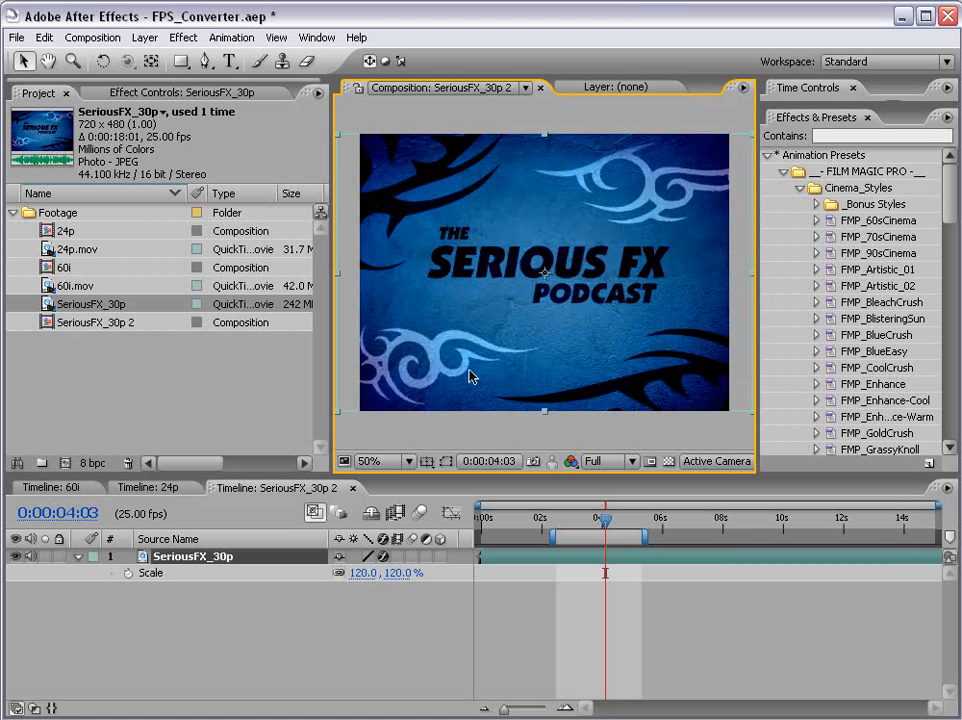
pyautogui.hotkey('ctrl', 'z')
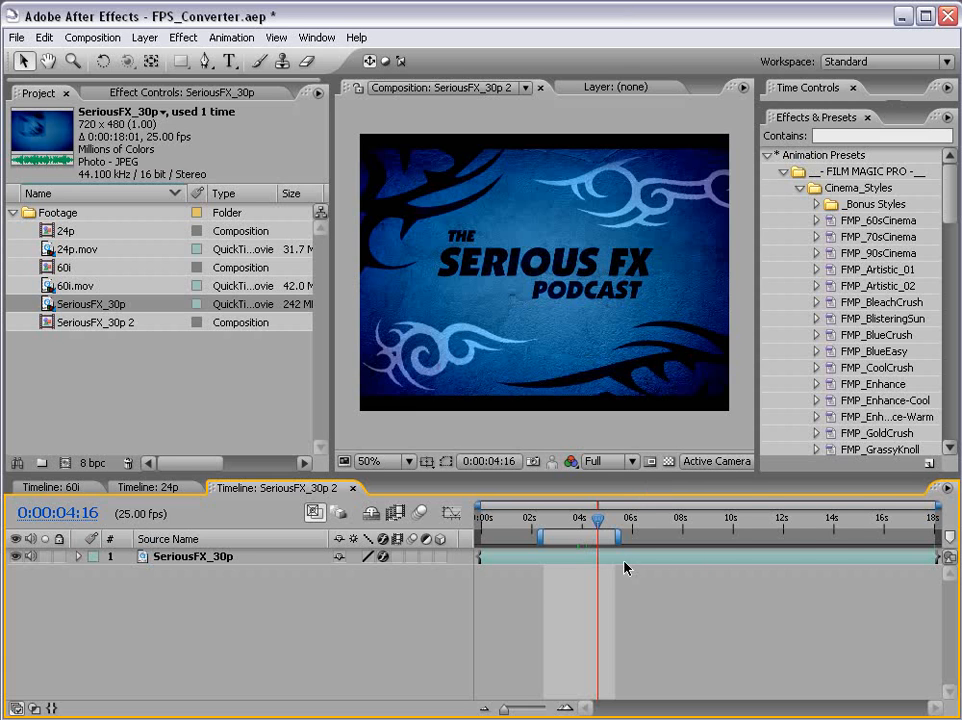
# Set the SeriousFX_30p footage interpretation to loop twice.
pyautogui.click(913, 557)
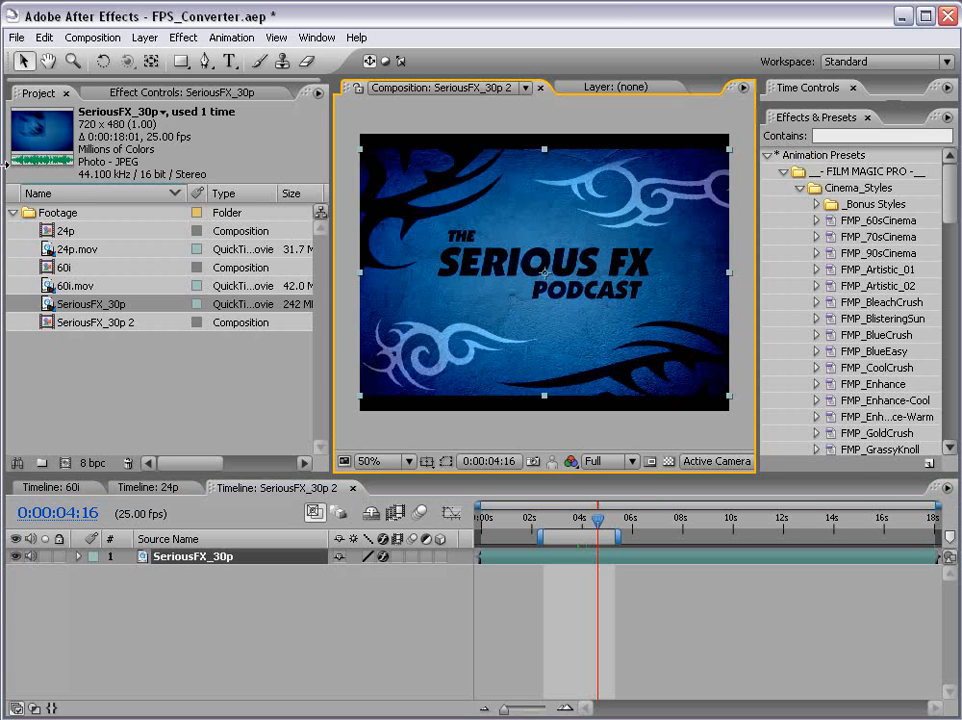
pyautogui.click(74, 335)
pyautogui.rightClick(78, 300)
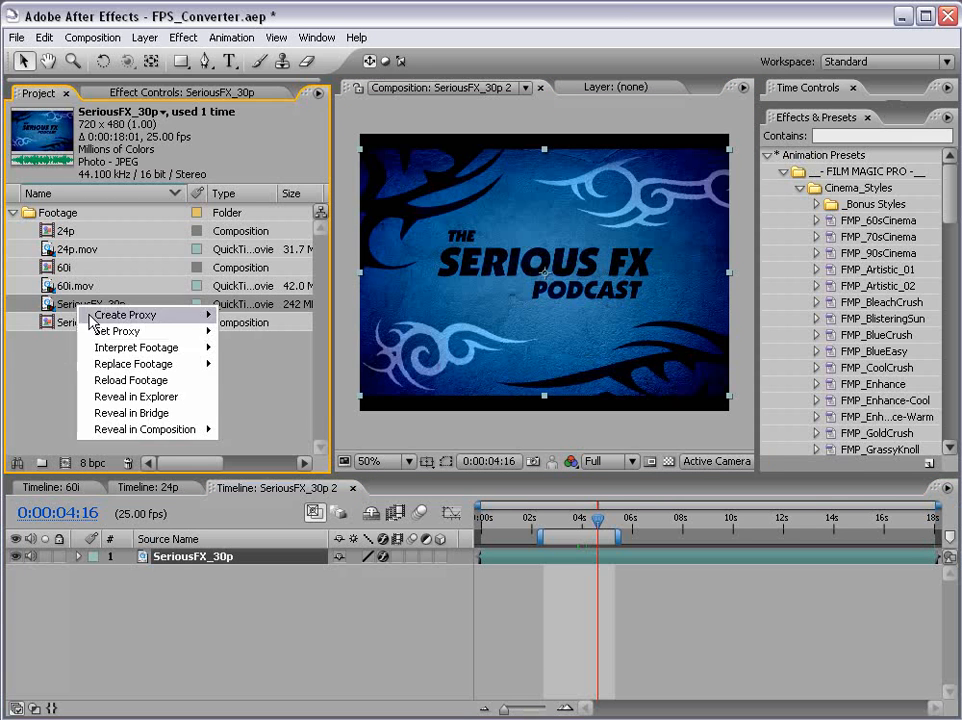
pyautogui.moveTo(133, 349)
pyautogui.click(257, 350)
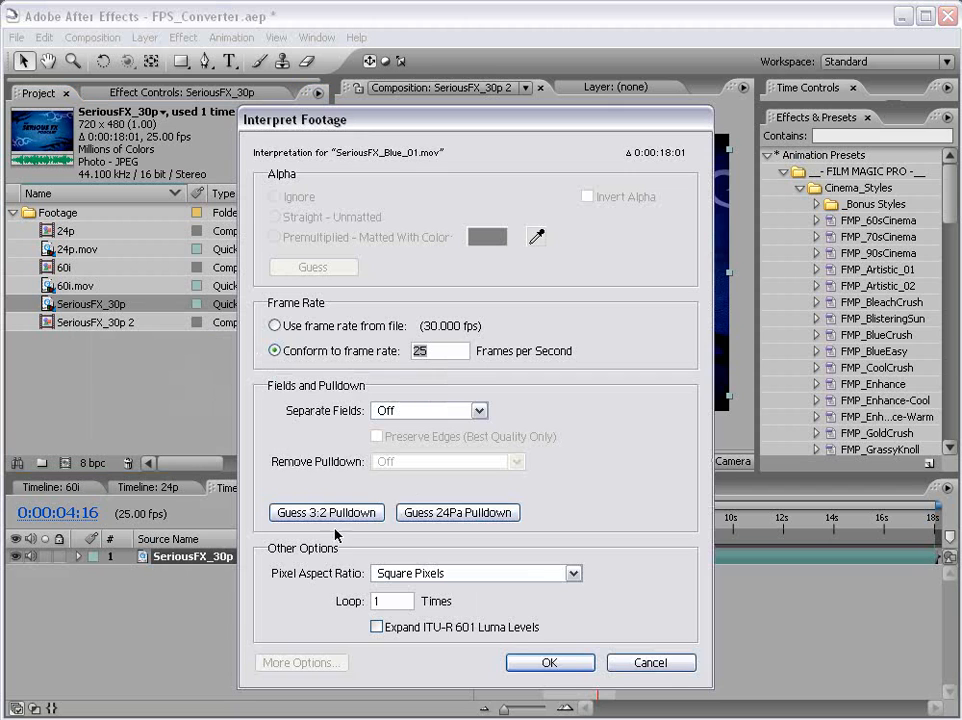
pyautogui.doubleClick(404, 601)
pyautogui.click(549, 662)
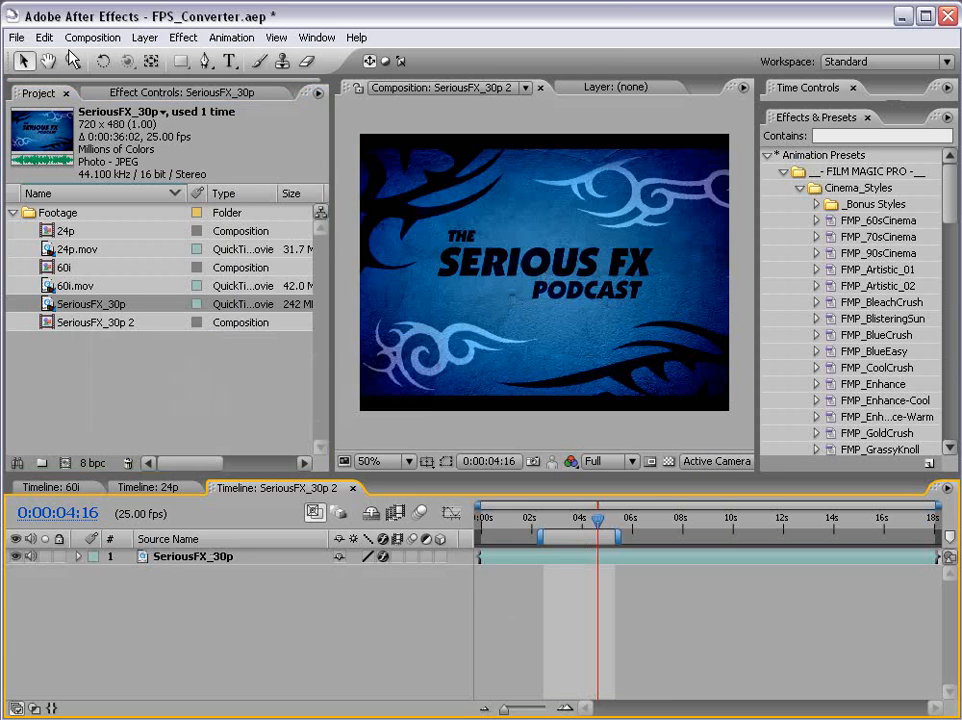
# Set the SeriousFX_30p 2 composition's duration to 0:00:25:01.
pyautogui.click(92, 38)
pyautogui.click(90, 66)
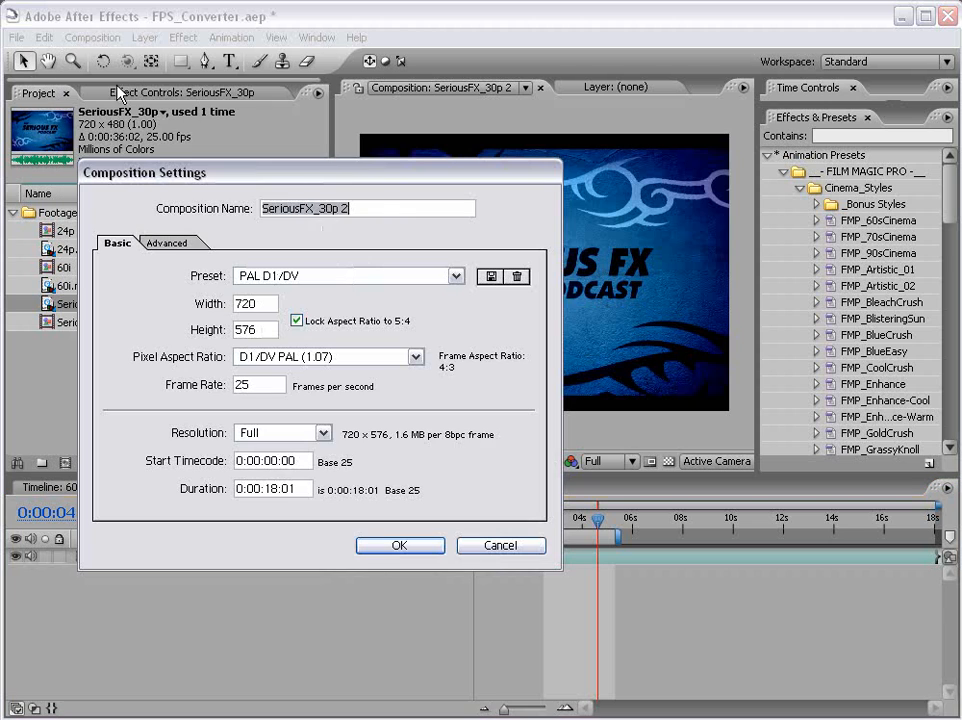
pyautogui.doubleClick(270, 488)
pyautogui.write('25')
pyautogui.click(399, 545)
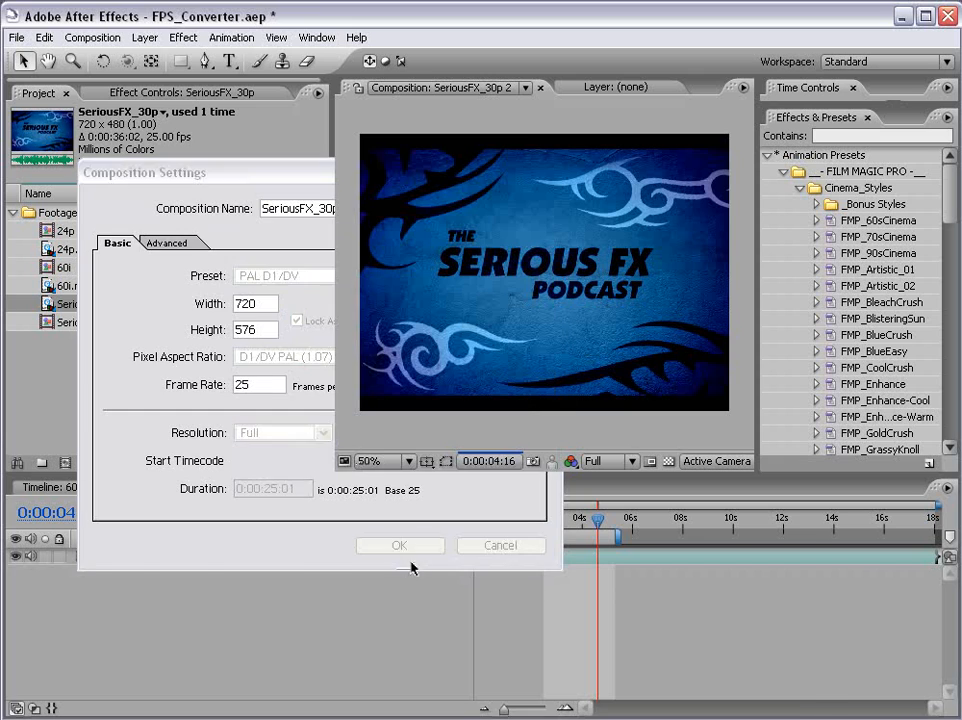
# Extend the SeriousFX_30p layer to the composition's end, undo the extension and the footage looping, and deselect the layer.
pyautogui.moveTo(810, 557); pyautogui.dragTo(942, 568)
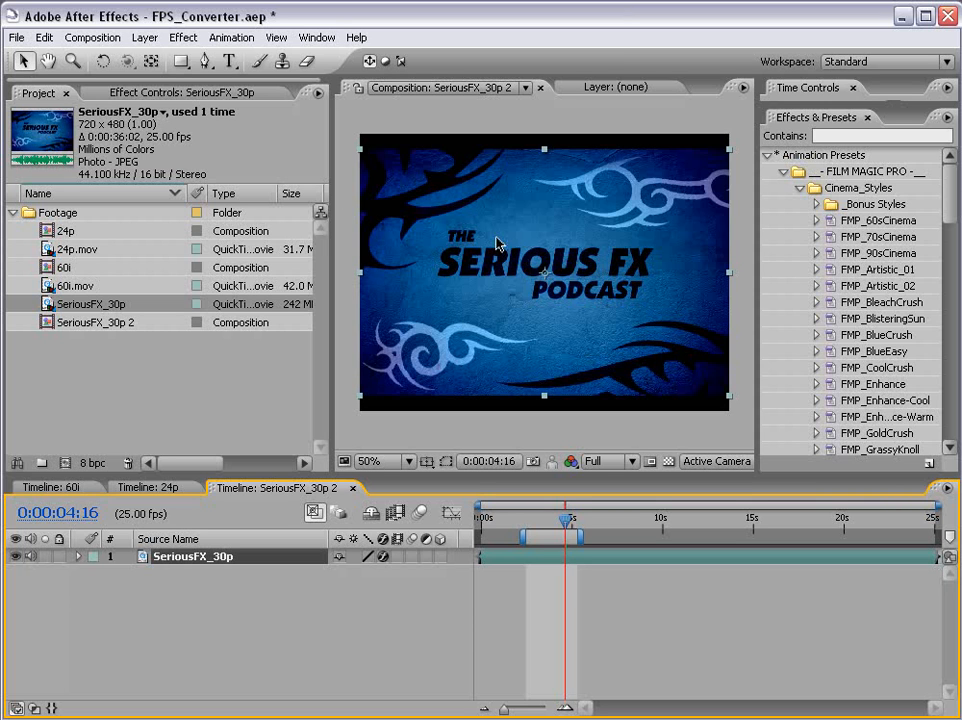
pyautogui.hotkey('ctrl', 'z')
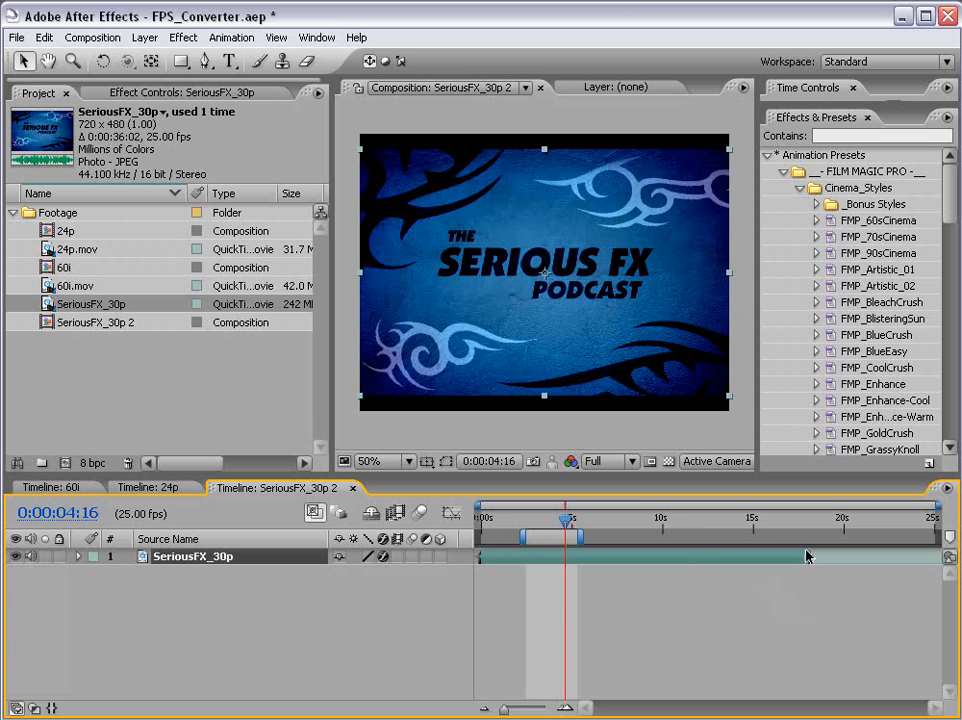
pyautogui.click(547, 587)
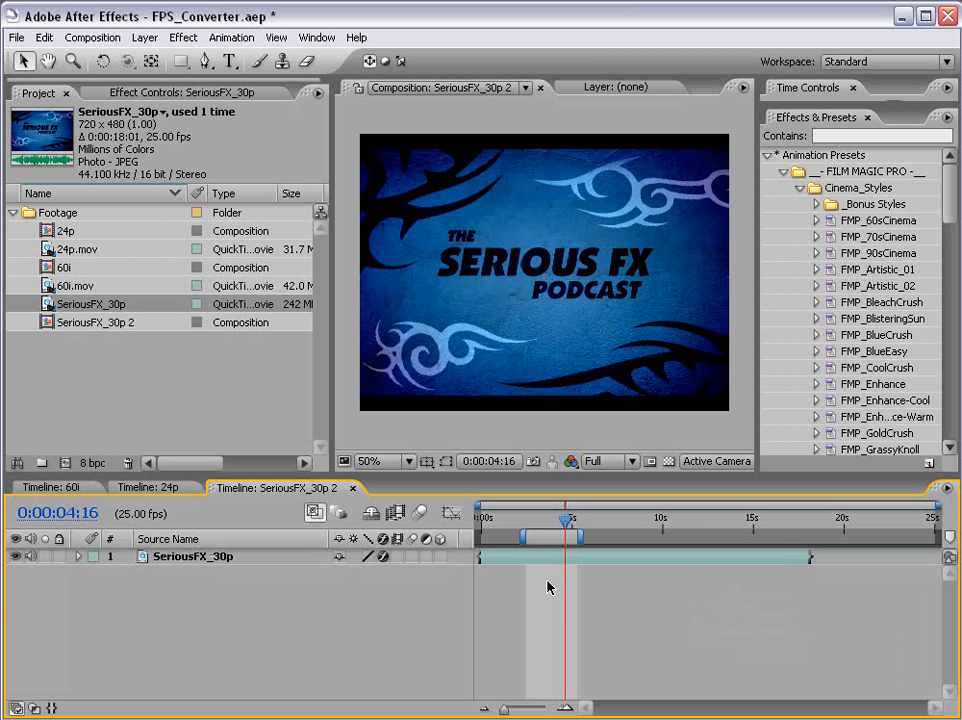
# Review the SeriousFX_30p footage interpretation, comparing the file's own frame rate with conforming to 25 fps, and keep the 25 fps option.
pyautogui.rightClick(95, 311)
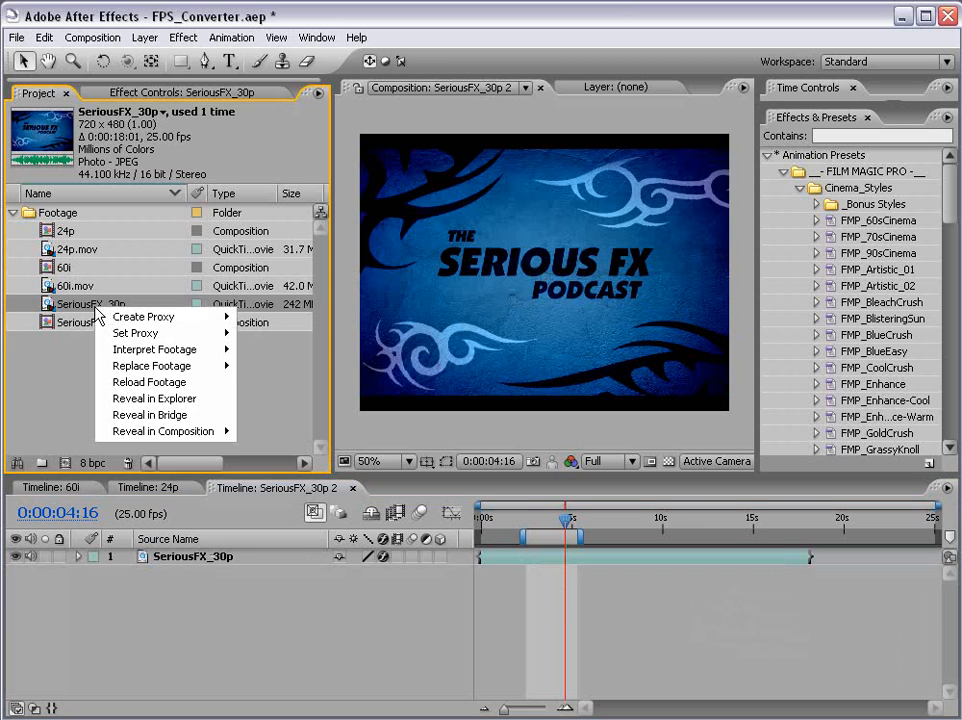
pyautogui.moveTo(165, 349)
pyautogui.click(266, 350)
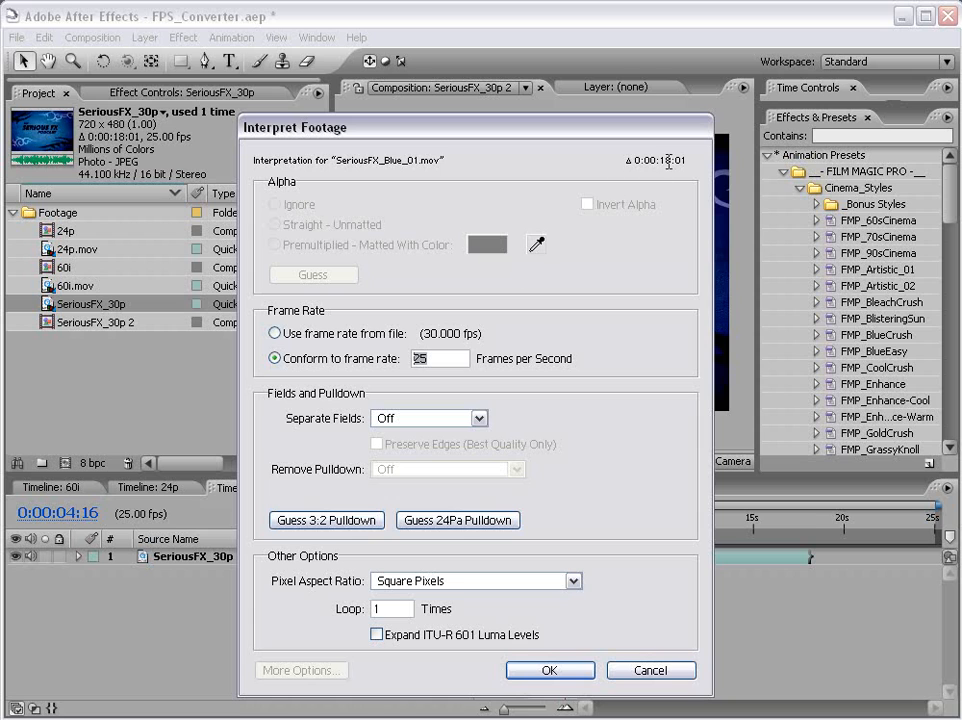
pyautogui.click(288, 336)
pyautogui.click(276, 358)
pyautogui.click(549, 669)
pyautogui.click(607, 618)
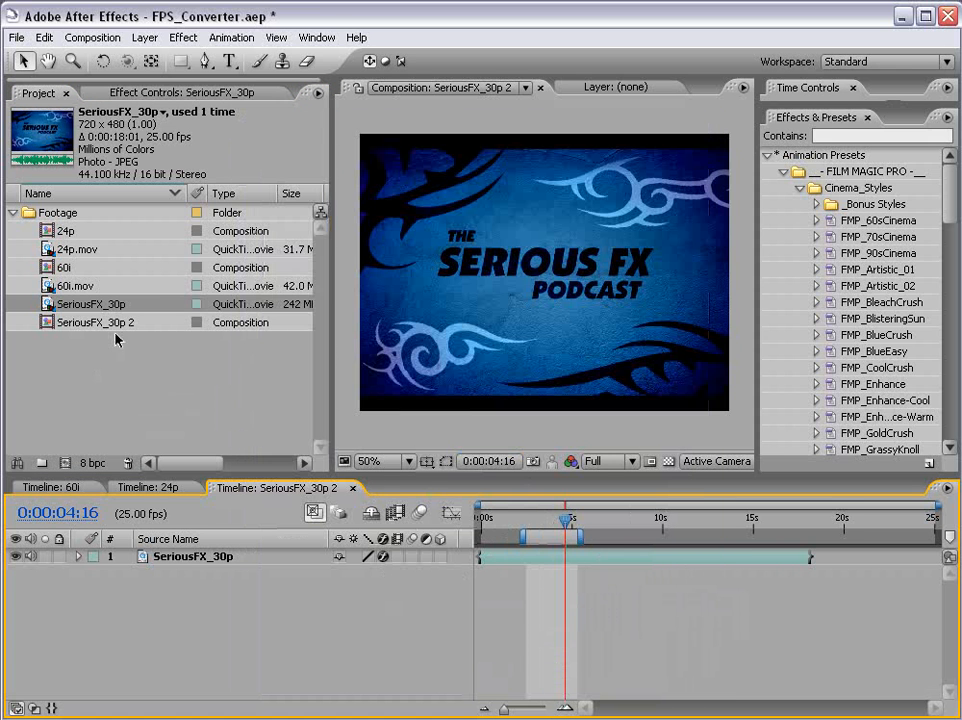
# Set the SeriousFX_30p 2 composition's duration to 0:00:15:01 and check its last and first frames.
pyautogui.click(92, 37)
pyautogui.click(110, 79)
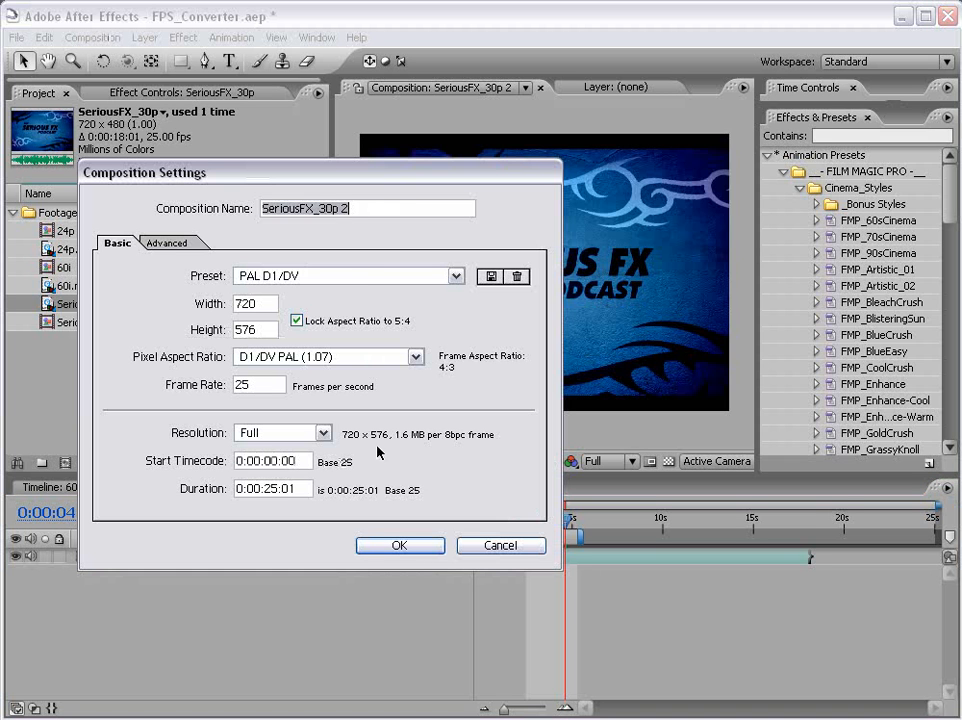
pyautogui.click(267, 489)
pyautogui.press('BackSpace')
pyautogui.write('1')
pyautogui.click(389, 545)
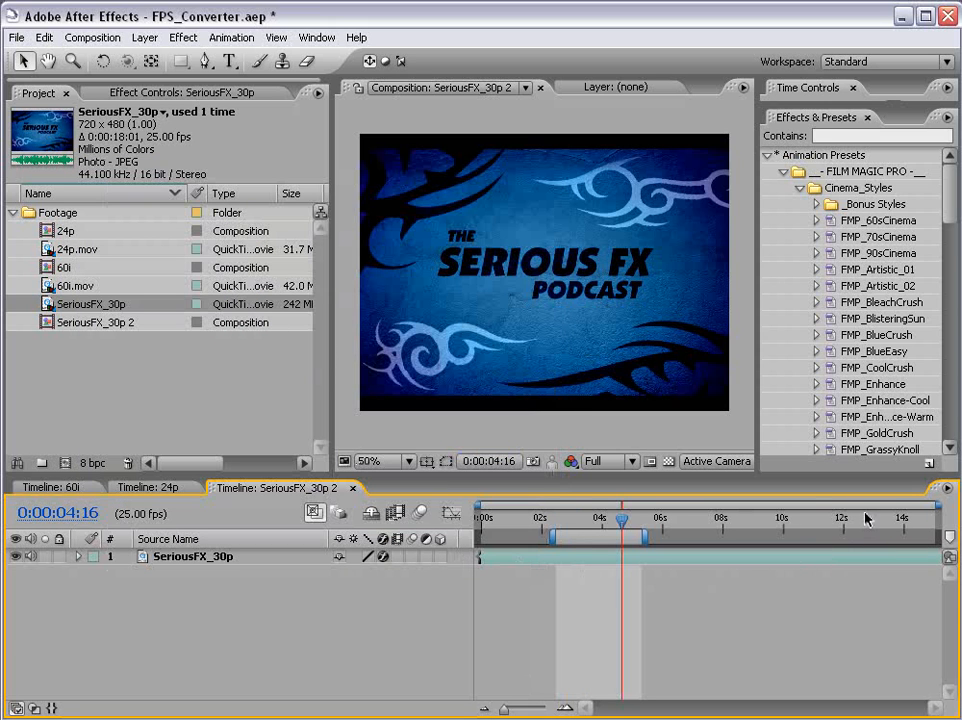
pyautogui.press('End')
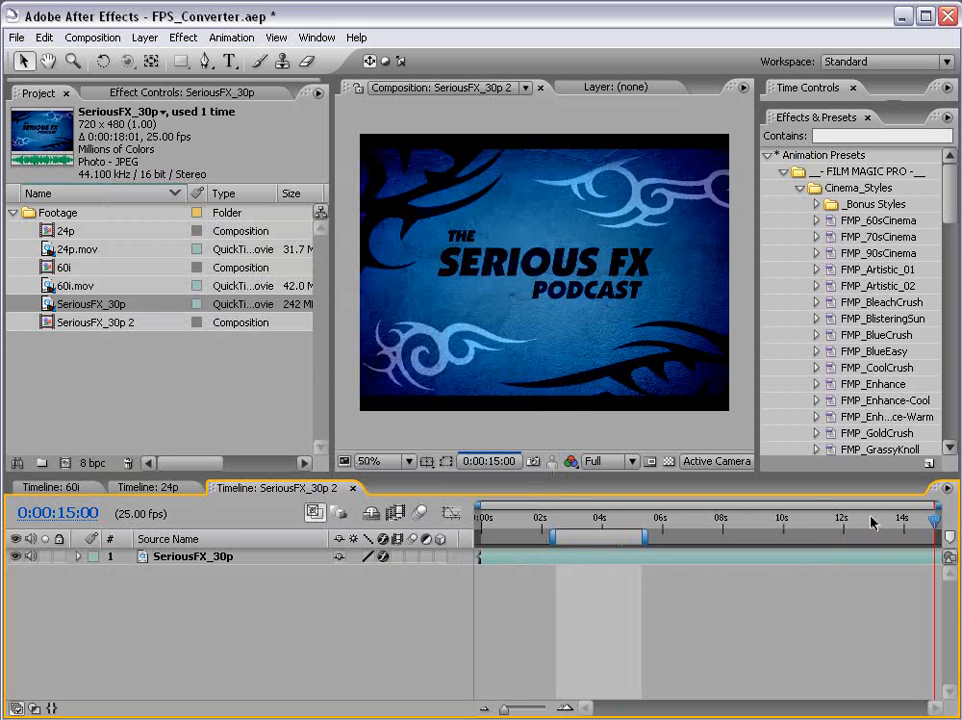
pyautogui.press('Home')
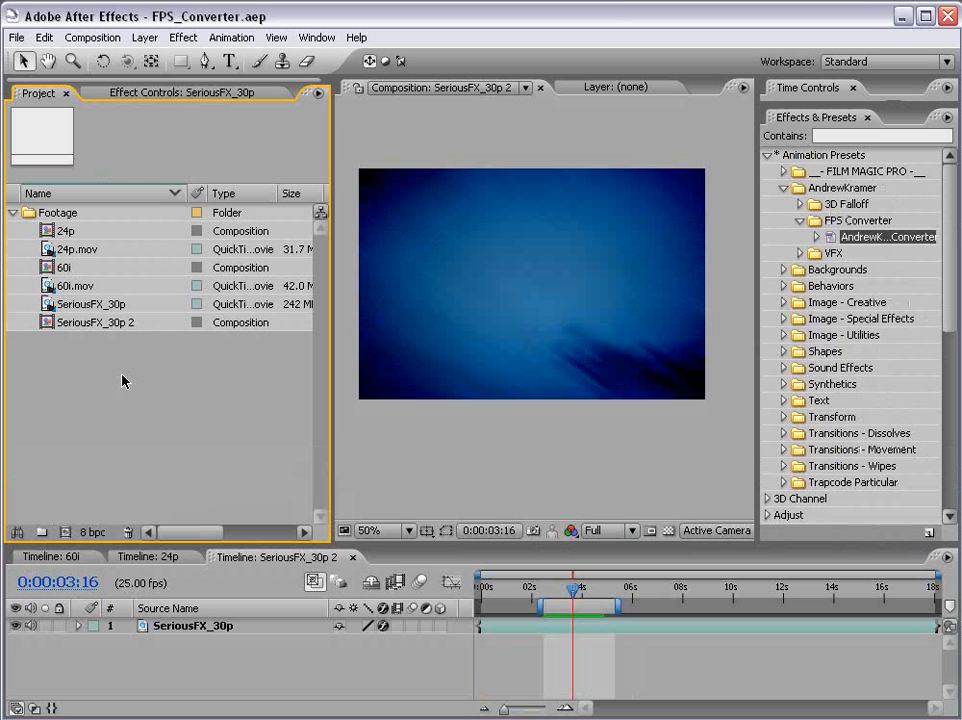
# Change the FrameRateWarp effect's Method to Frame Mix on the 24p.mov layer in the 24p composition.
pyautogui.click(150, 556)
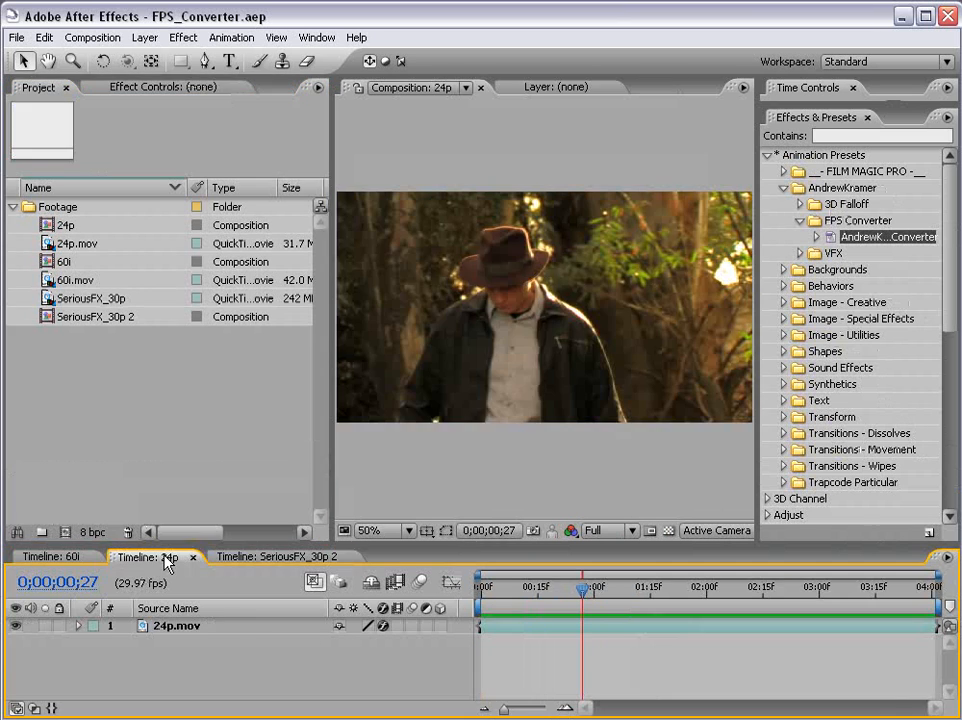
pyautogui.click(543, 628)
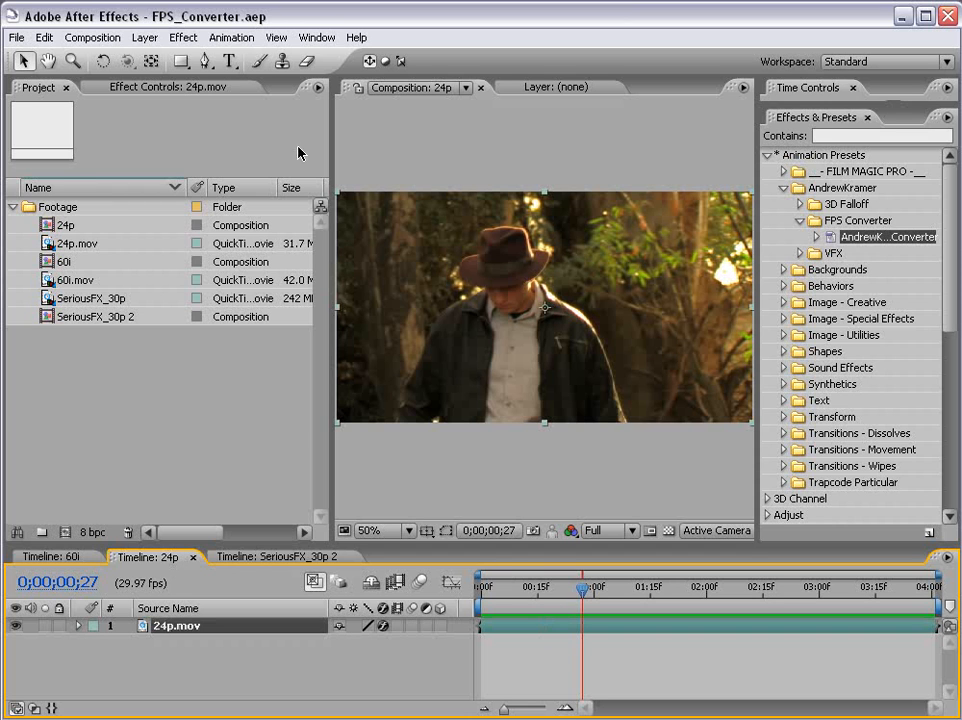
pyautogui.click(150, 87)
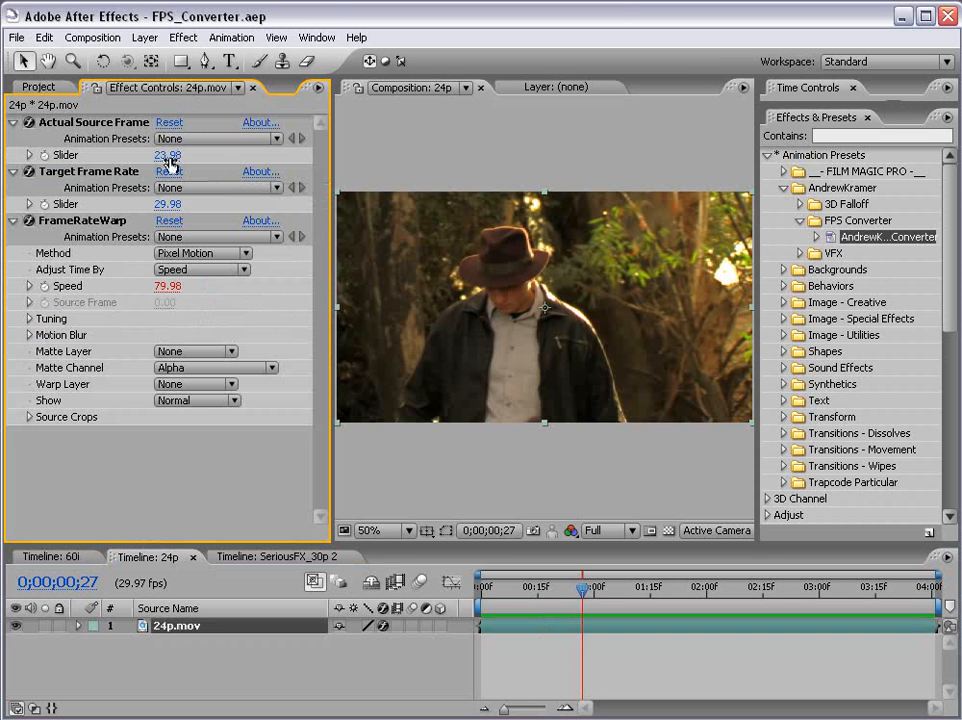
pyautogui.click(208, 255)
pyautogui.click(192, 255)
pyautogui.click(222, 259)
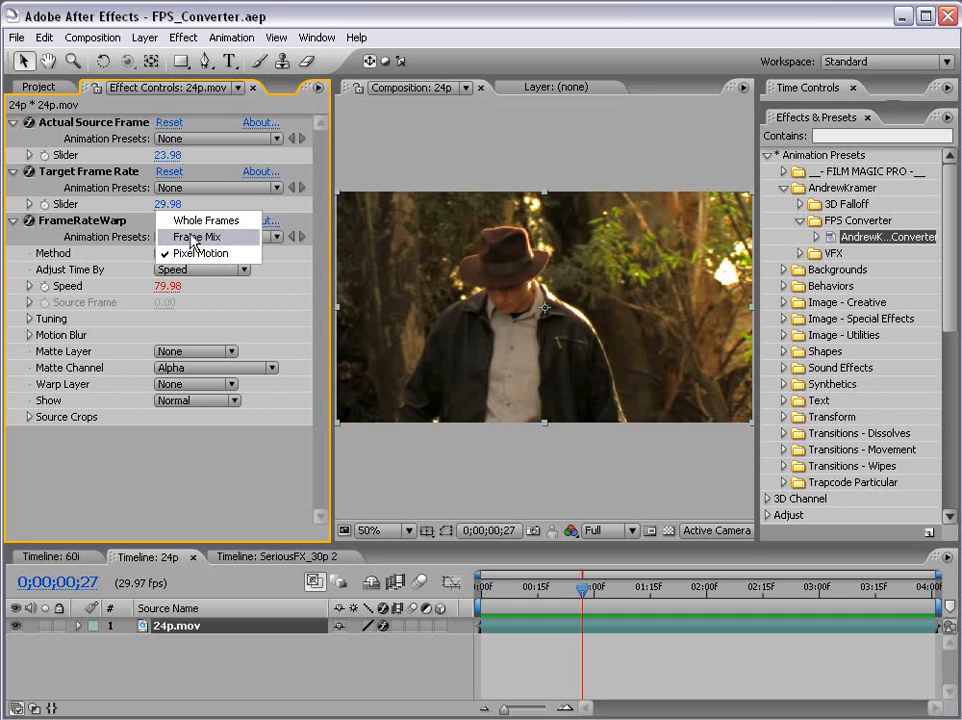
pyautogui.click(208, 238)
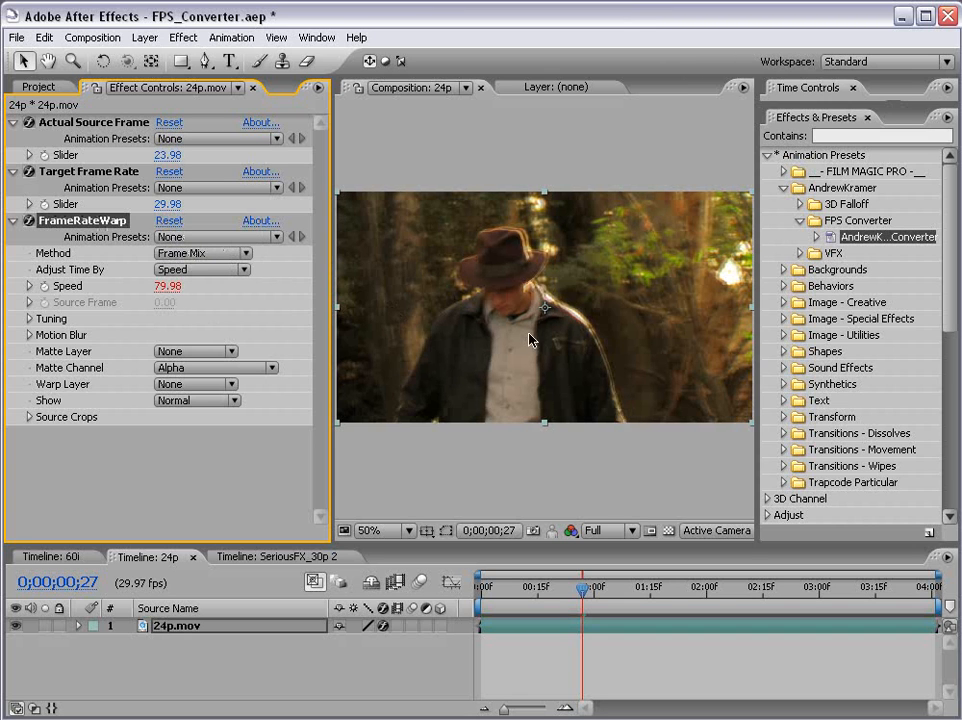
# Examine the Frame Mix blending in the 24p composition frame by frame from 0;00;00;27 back to 0;00;00;22, magnified to 100%.
pyautogui.scroll(2, 557, 335)
pyautogui.press('pageup')
pyautogui.press('pageup')
pyautogui.press('pageup')
pyautogui.press('pageup')
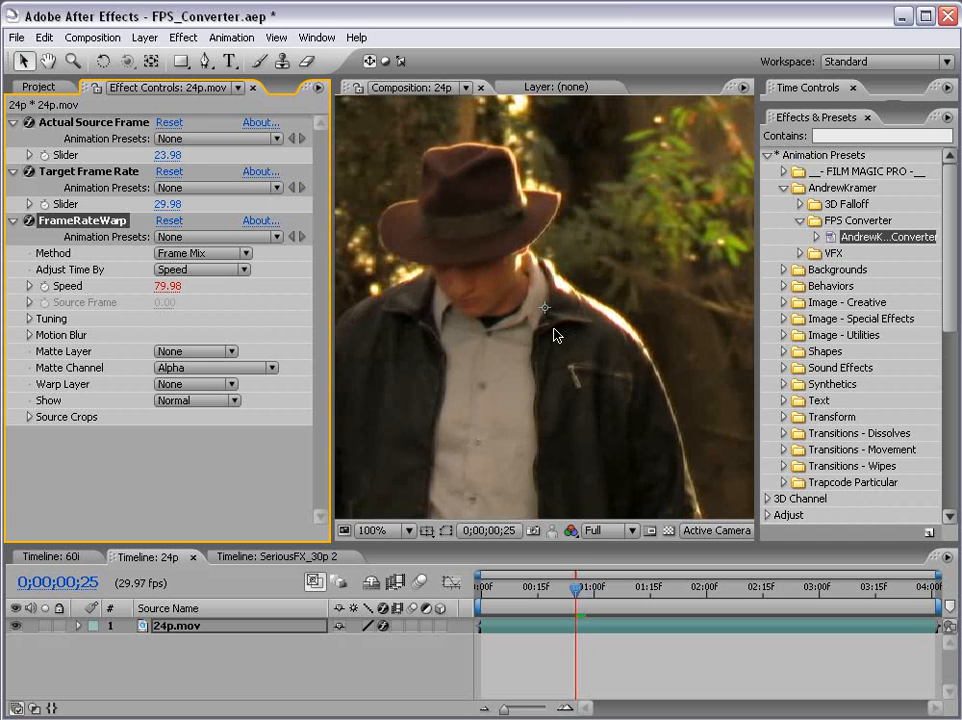
pyautogui.press('pageup')
pyautogui.scroll(-2, 557, 335)
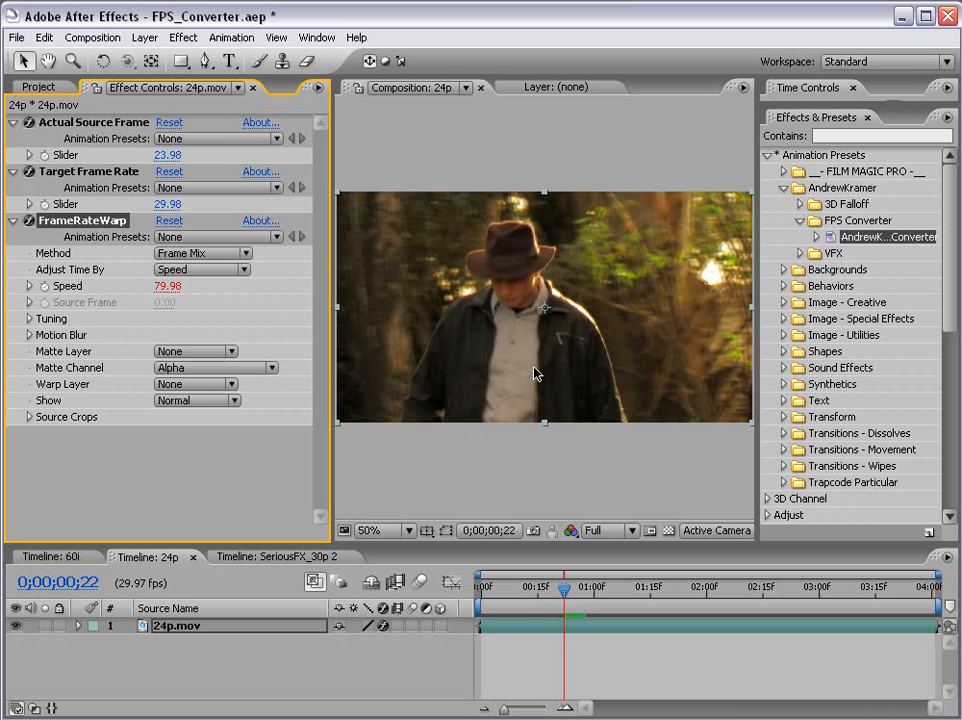
# Play a RAM preview of the 24p composition and inspect the blended frame at 0;00;00;29 at 100% magnification.
pyautogui.press('KP_0')
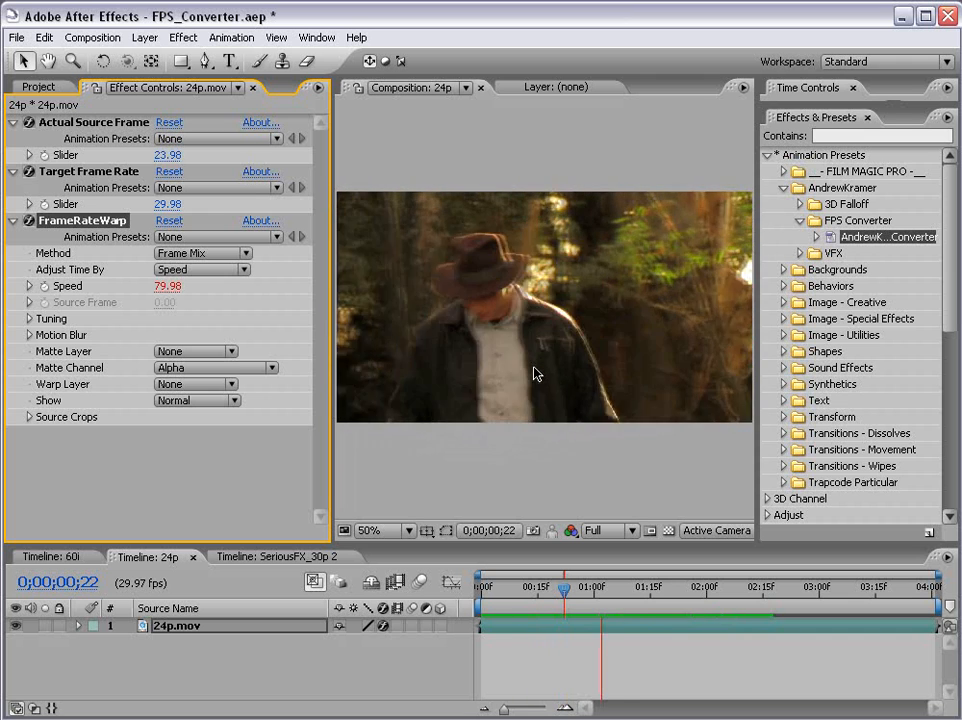
pyautogui.scroll(1, 530, 387)
pyautogui.press('space')
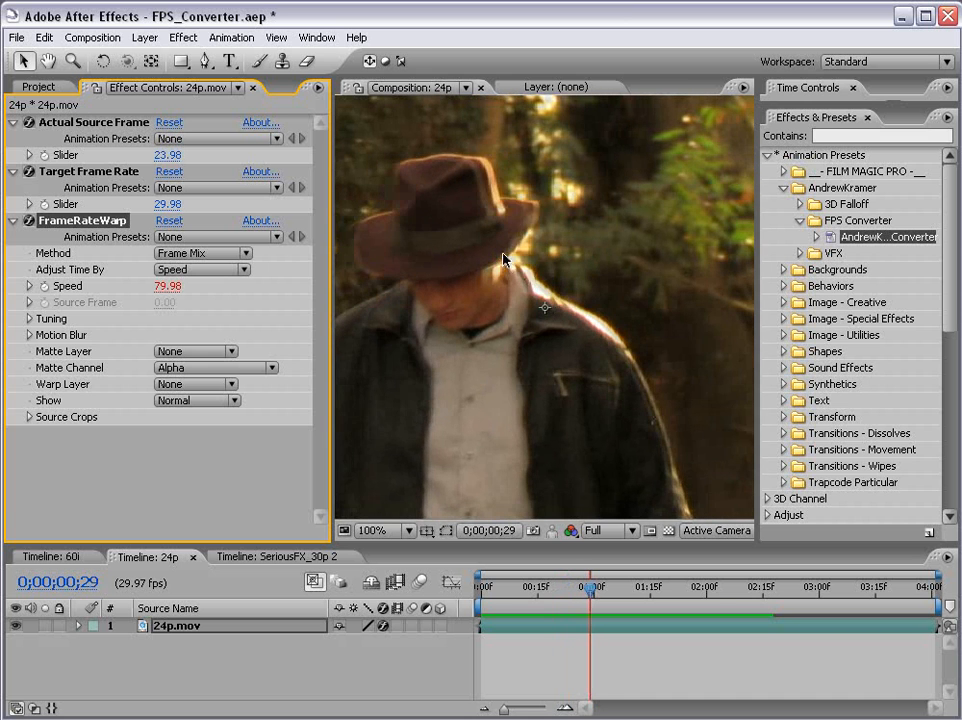
# Set the FrameRateWarp effect's Method to Whole Frames on the 24p.mov layer in the 24p composition.
pyautogui.scroll(-1, 492, 353)
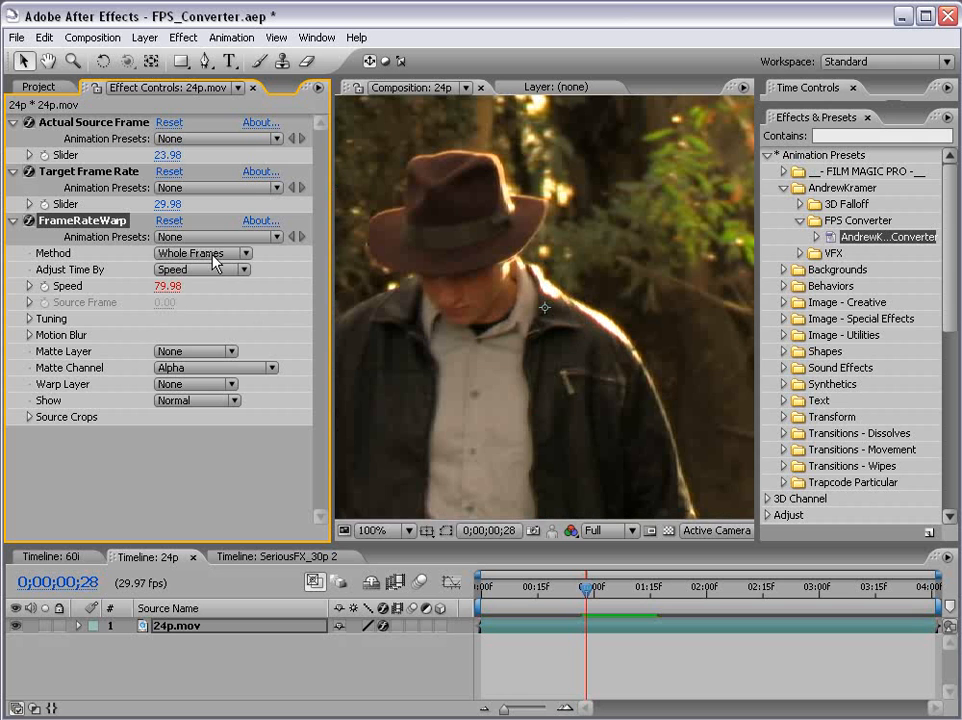
pyautogui.click(200, 253)
pyautogui.click(205, 256)
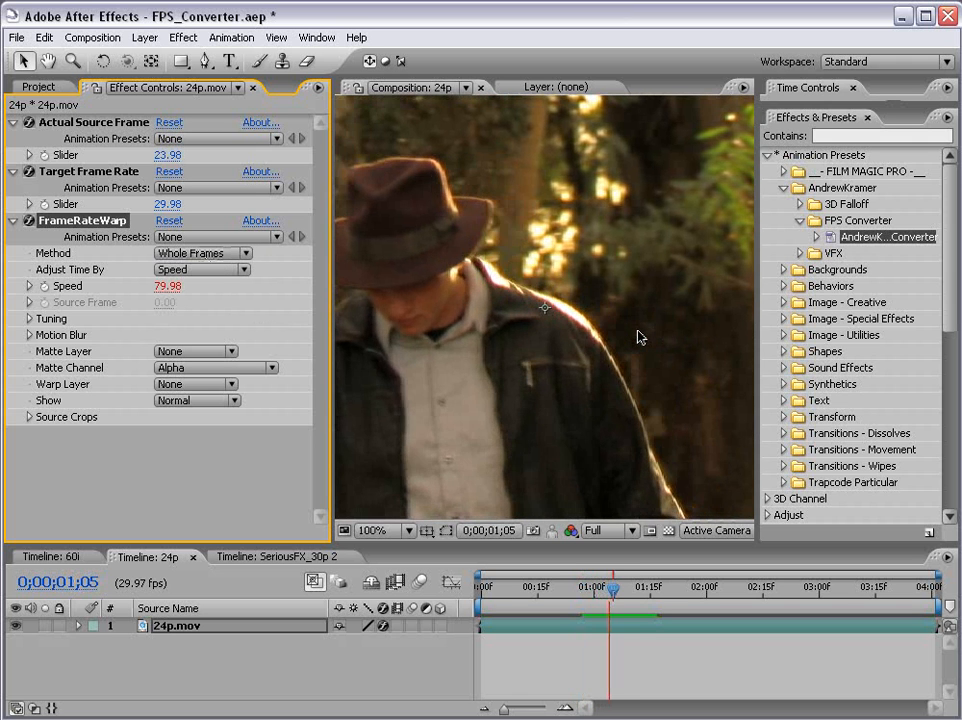
# Play a RAM preview of the 24p composition at 50% magnification and review the FrameRateWarp Method options, keeping Whole Frames.
pyautogui.scroll(-1, 640, 311)
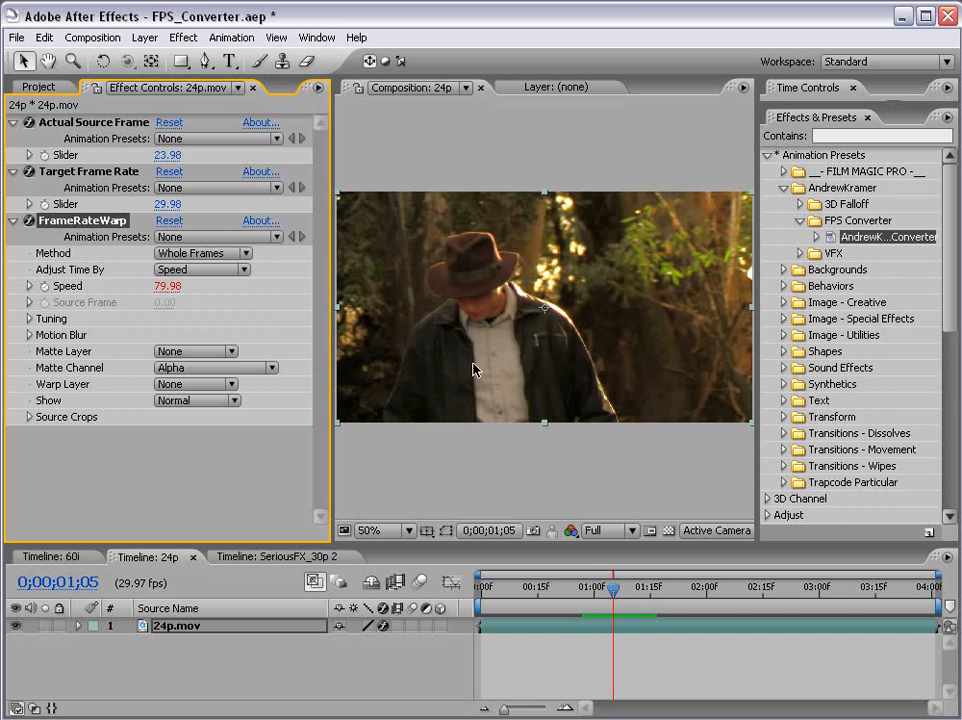
pyautogui.click(410, 505)
pyautogui.moveTo(613, 589); pyautogui.dragTo(548, 603)
pyautogui.press('KP_0')
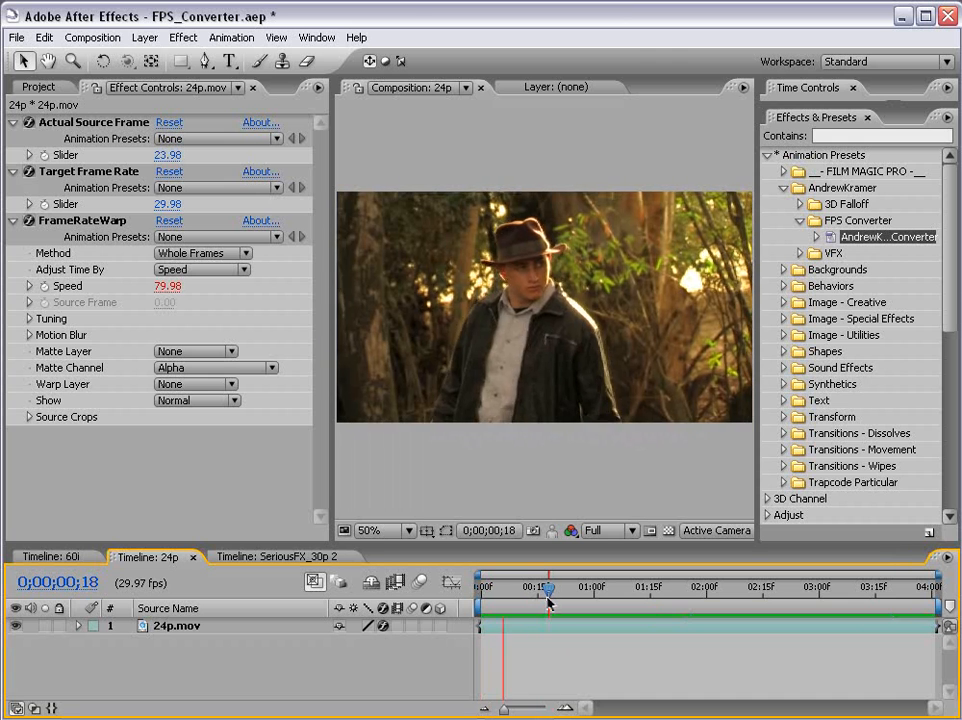
pyautogui.press('space')
pyautogui.click(204, 257)
pyautogui.click(204, 257)
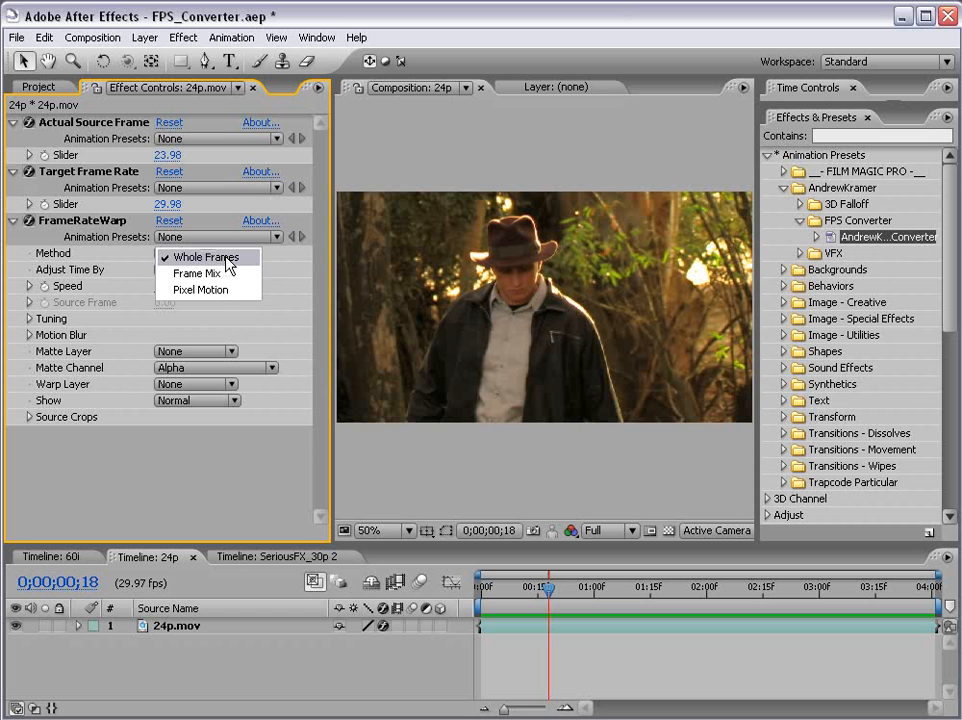
pyautogui.click(205, 259)
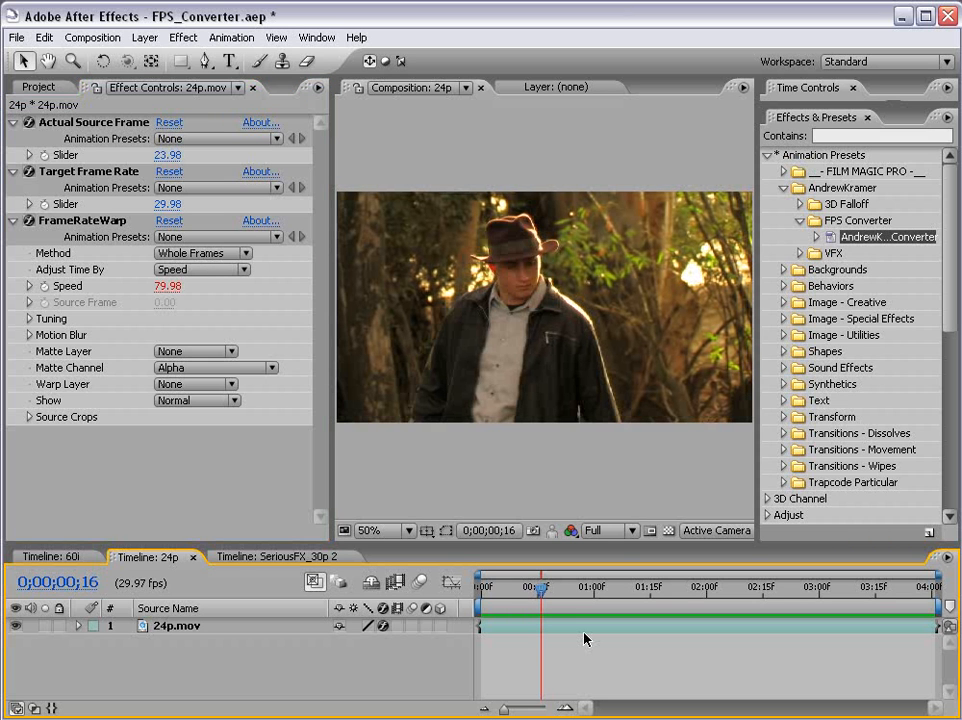
# Collapse the FPS Converter preset folder, switch to Windows Explorer and locate the AndrewKramer folder in the After Effects 7.0 Presets directory.
pyautogui.click(801, 220)
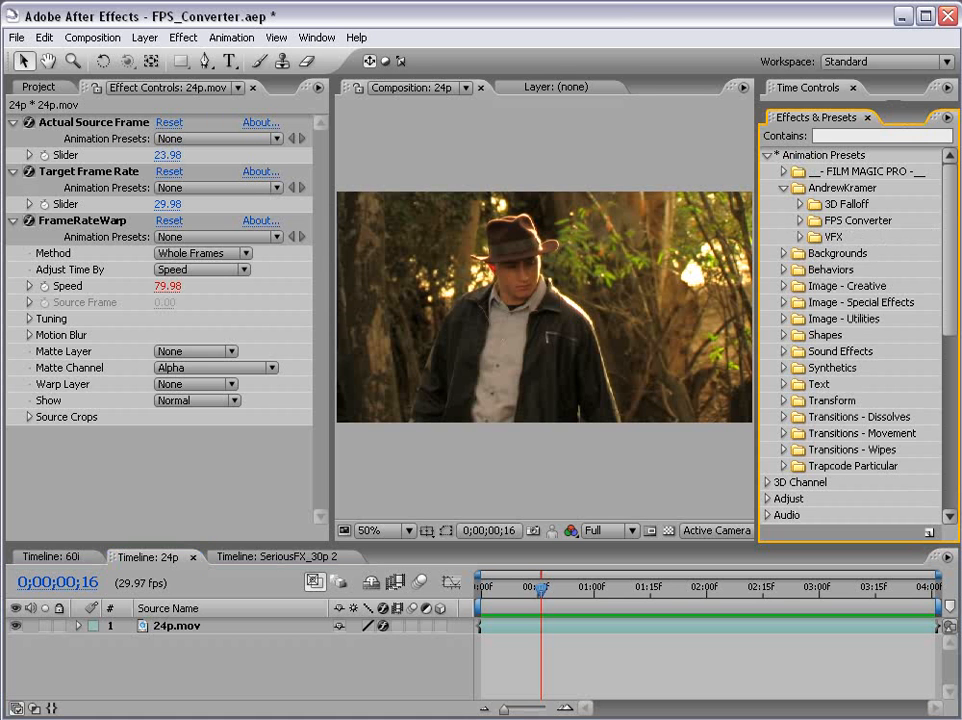
pyautogui.hotkey('alt', 'Tab')
pyautogui.click(385, 548)
pyautogui.moveTo(268, 350); pyautogui.dragTo(252, 171)
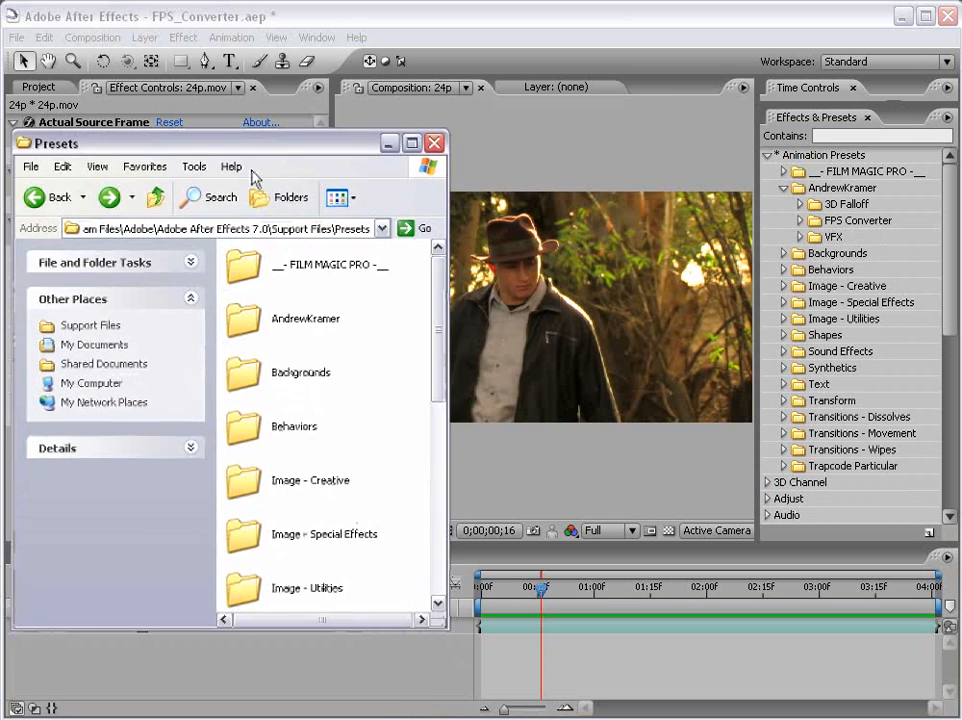
pyautogui.moveTo(446, 629); pyautogui.dragTo(492, 674)
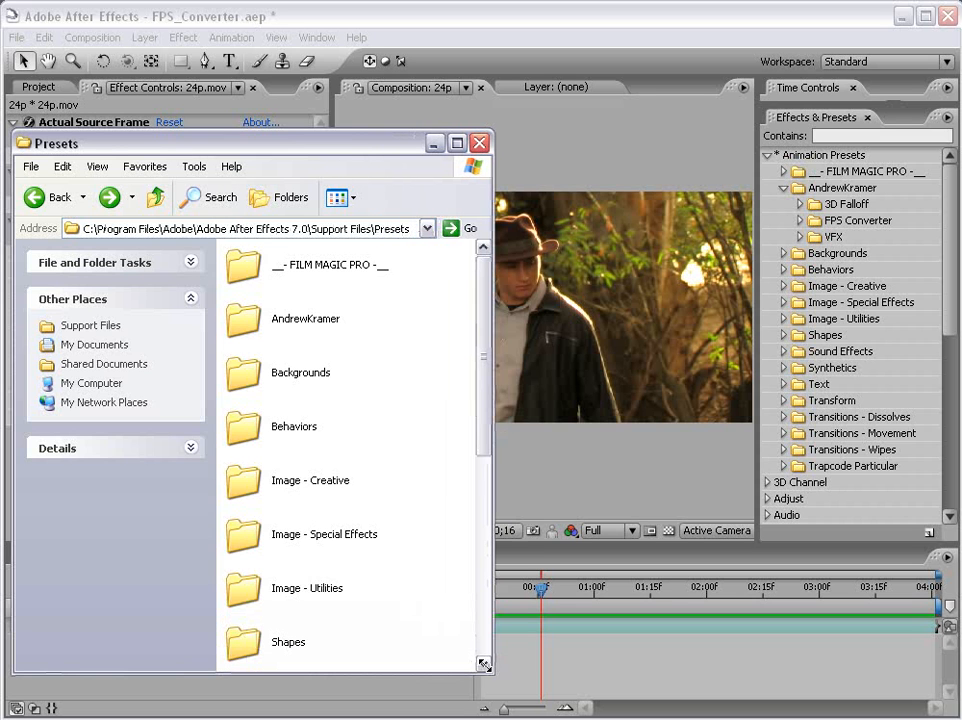
pyautogui.click(247, 320)
# Examine the Presets shortcut in the Adobe After Effects 7.0 folder, and return to After Effects to check the Animation Presets list.
pyautogui.moveTo(672, 718); pyautogui.dragTo(667, 123)
pyautogui.click(698, 570)
pyautogui.scroll(-1, 700, 550)
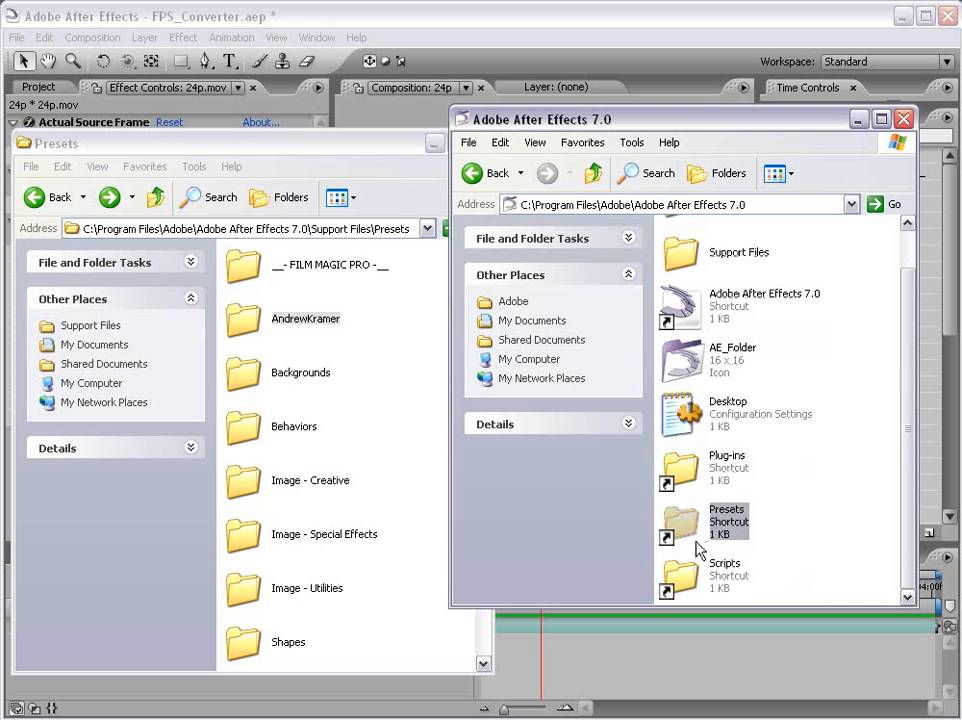
pyautogui.scroll(1, 760, 450)
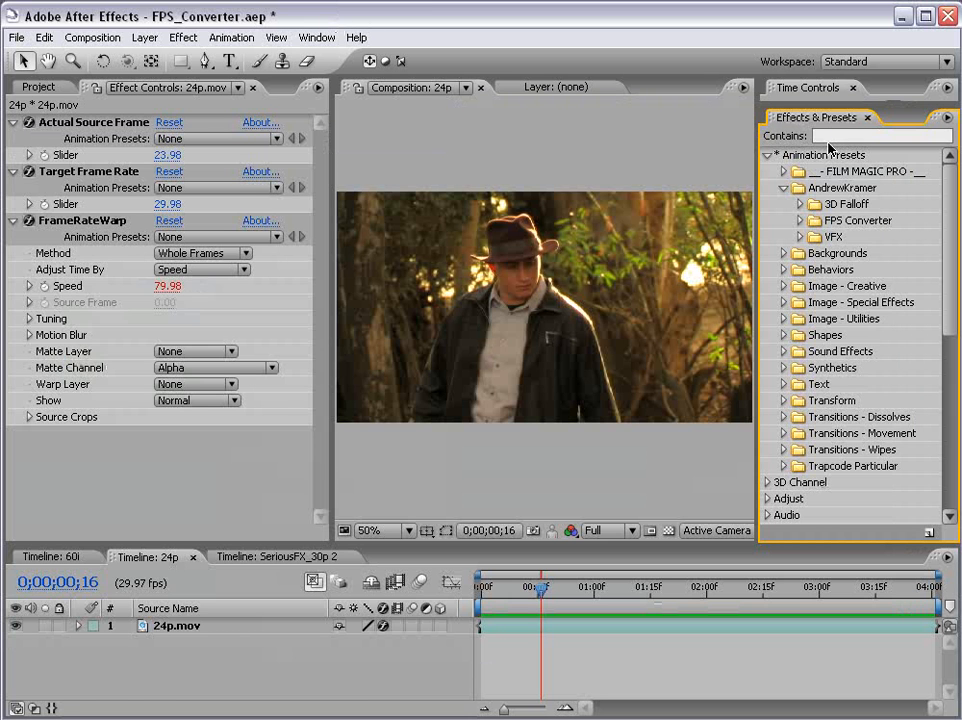
pyautogui.click(768, 155)
pyautogui.click(768, 155)
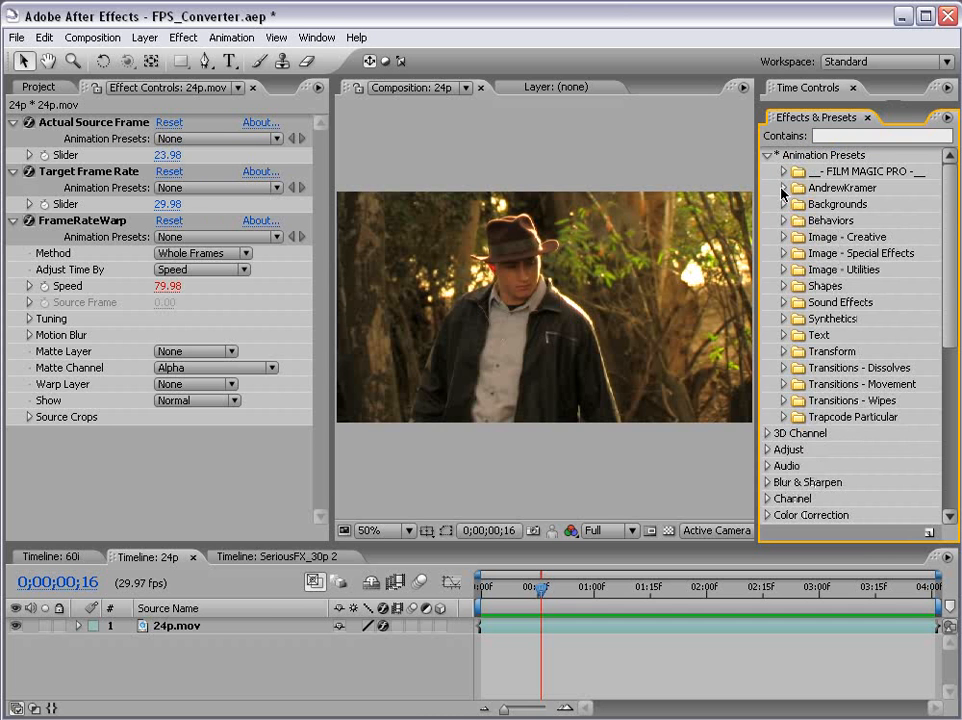
# Apply the Timewarp effect to the 24p.mov layer after FrameRateWarp and delete it again.
pyautogui.click(410, 387)
pyautogui.click(122, 333)
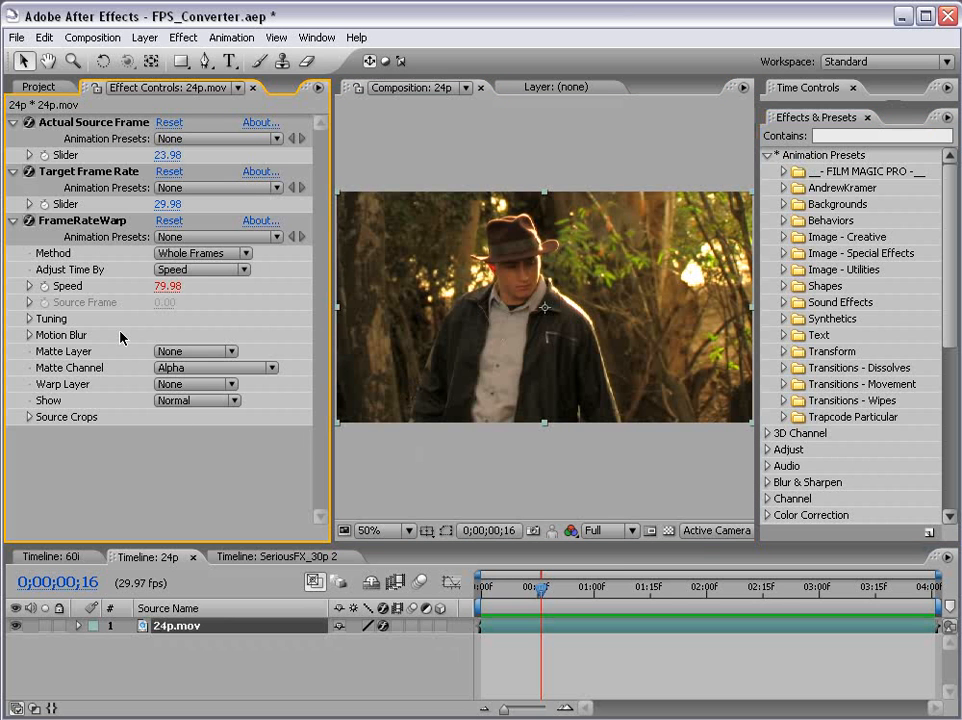
pyautogui.click(125, 222)
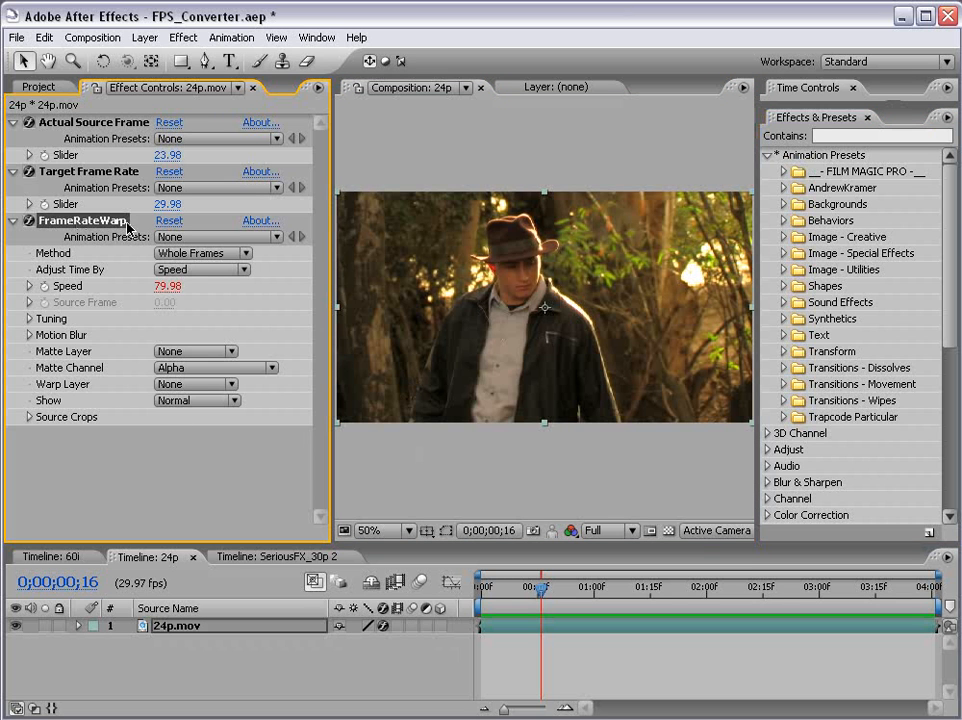
pyautogui.click(183, 37)
pyautogui.moveTo(249, 476)
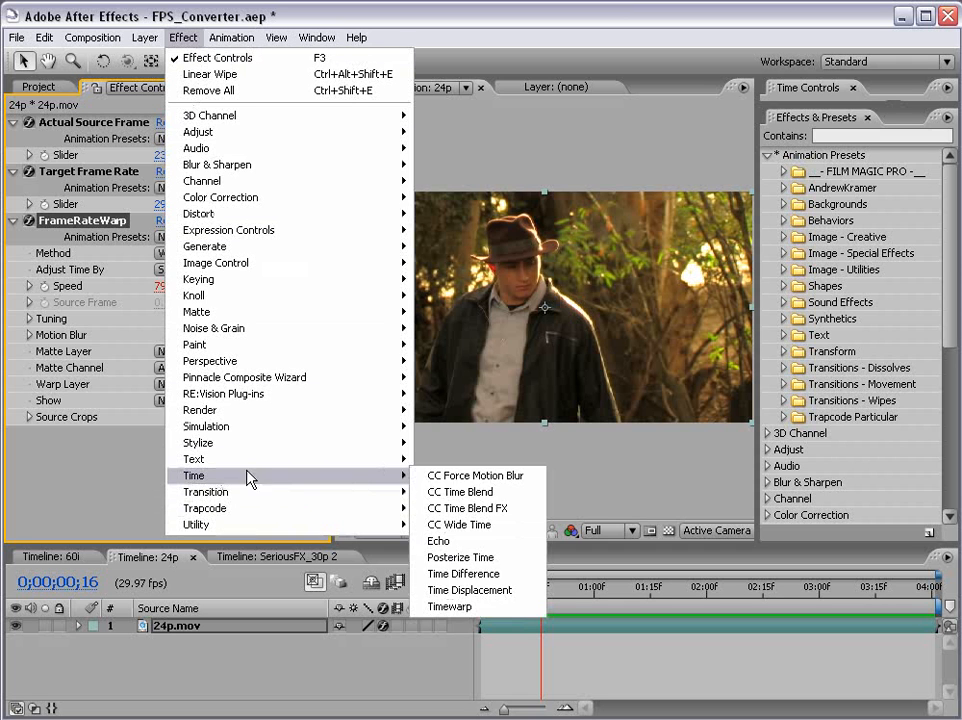
pyautogui.click(477, 607)
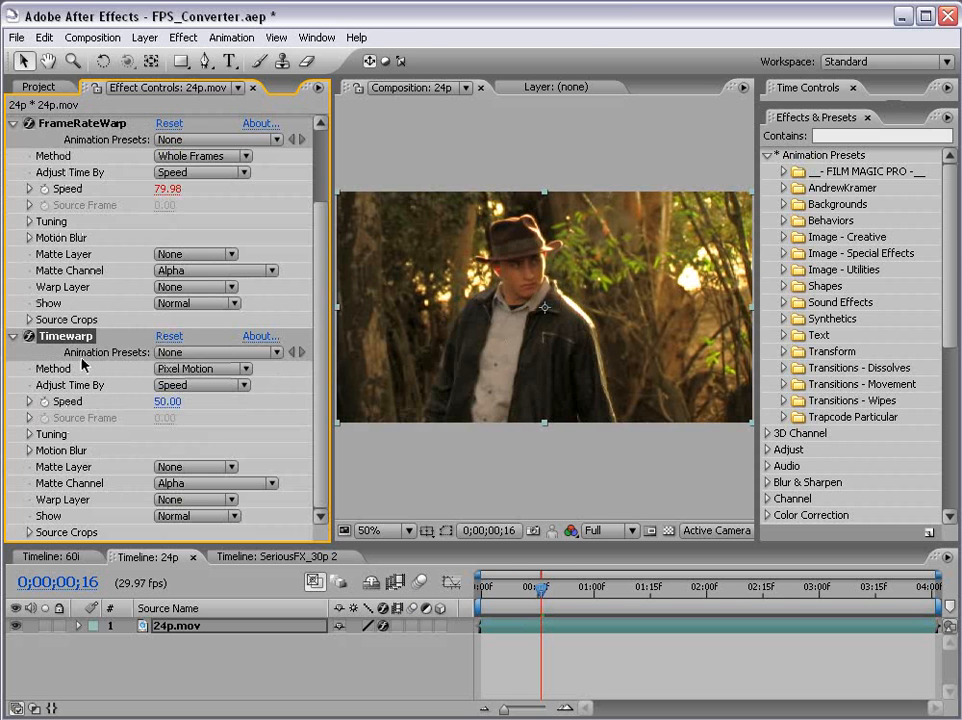
pyautogui.press('Delete')
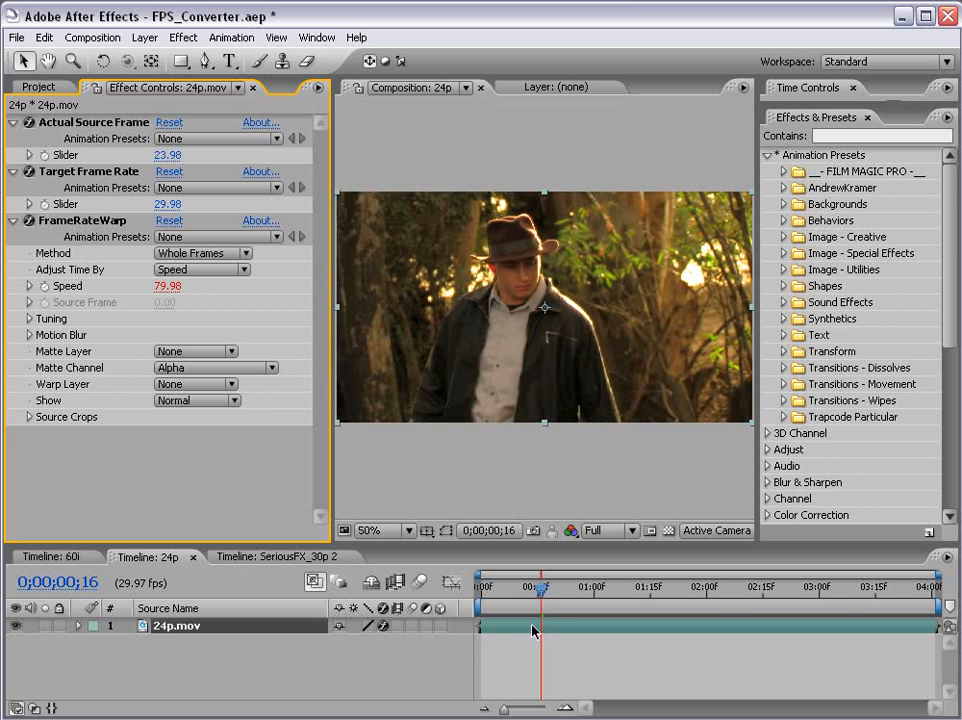
# Deselect the 24p.mov layer and make the Timeline area taller.
pyautogui.click(505, 656)
pyautogui.moveTo(176, 545); pyautogui.dragTo(176, 474)
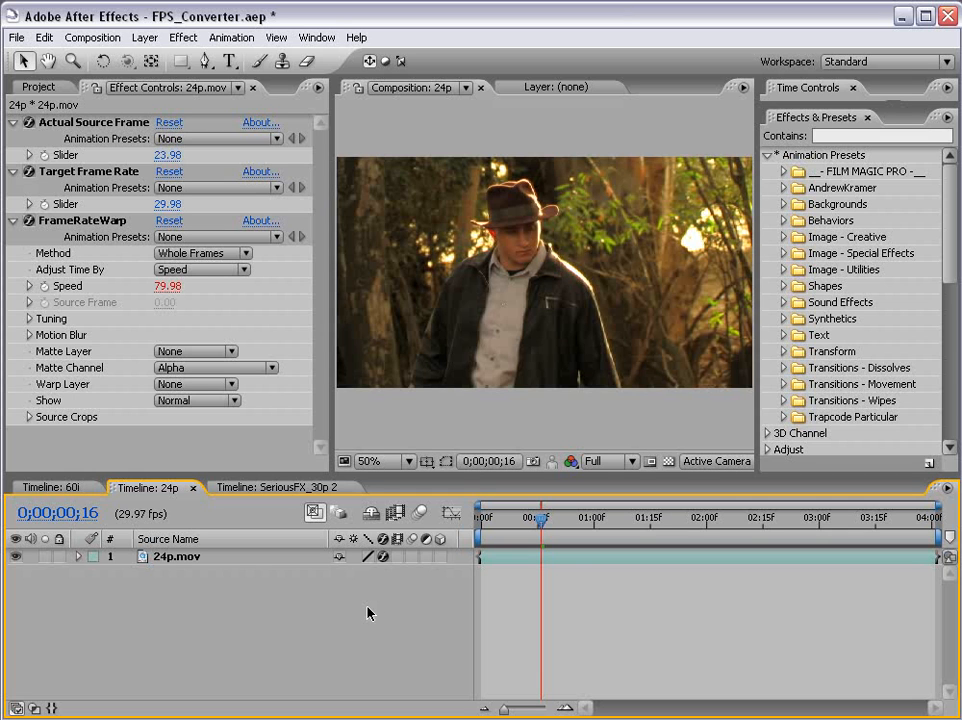
# Collapse and turn off the Actual Source Frame, Target Frame Rate and FrameRateWarp effects on the 24p.mov layer.
pyautogui.click(565, 562)
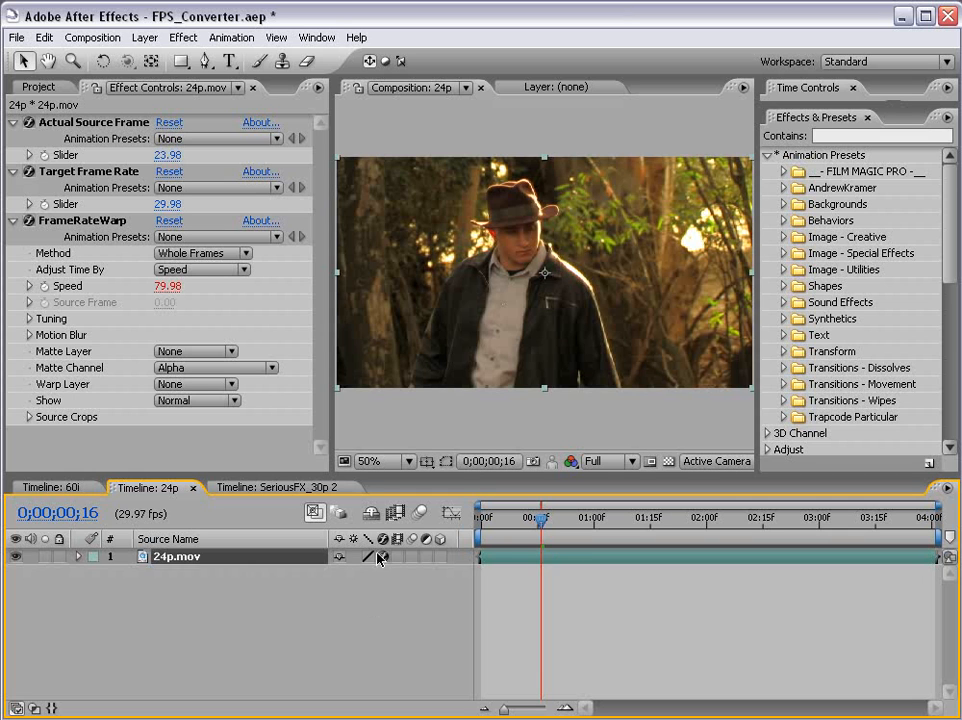
pyautogui.click(13, 122)
pyautogui.click(13, 138)
pyautogui.click(13, 155)
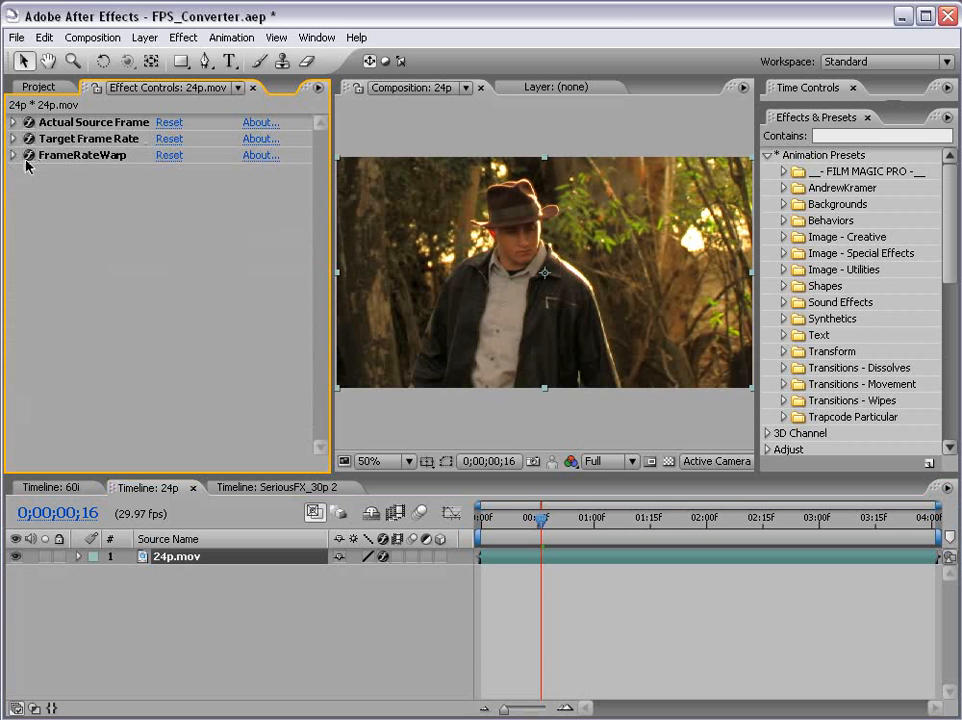
pyautogui.moveTo(28, 156); pyautogui.dragTo(28, 122)
pyautogui.click(490, 599)
pyautogui.click(503, 562)
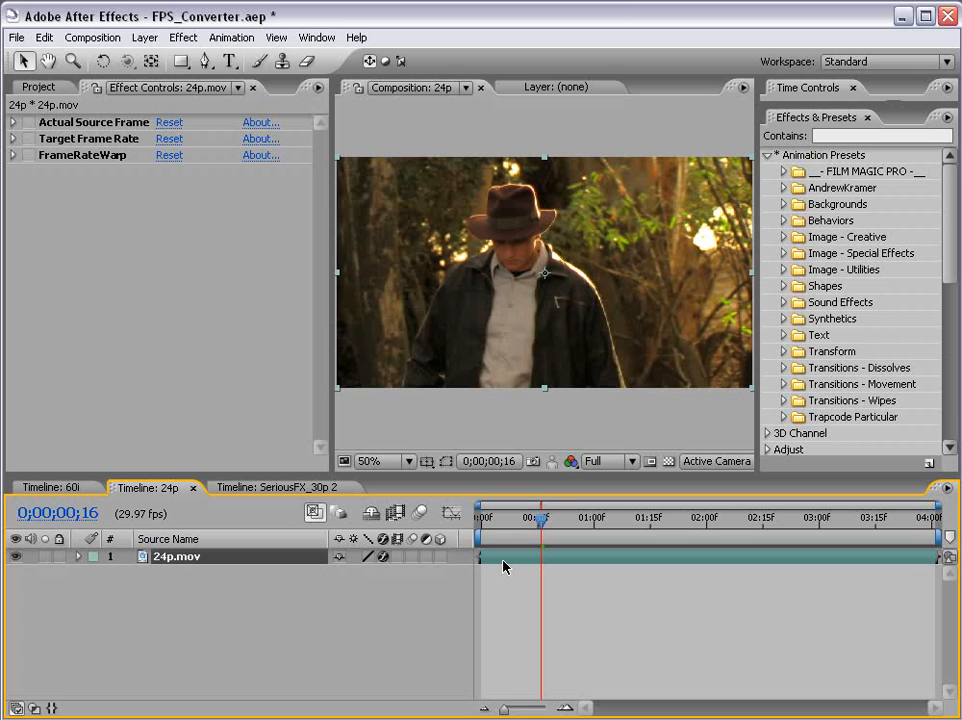
# Go through the three effects on 24p.mov and reveal the FrameRateWarp Speed expression under the layer in the timeline.
pyautogui.click(155, 237)
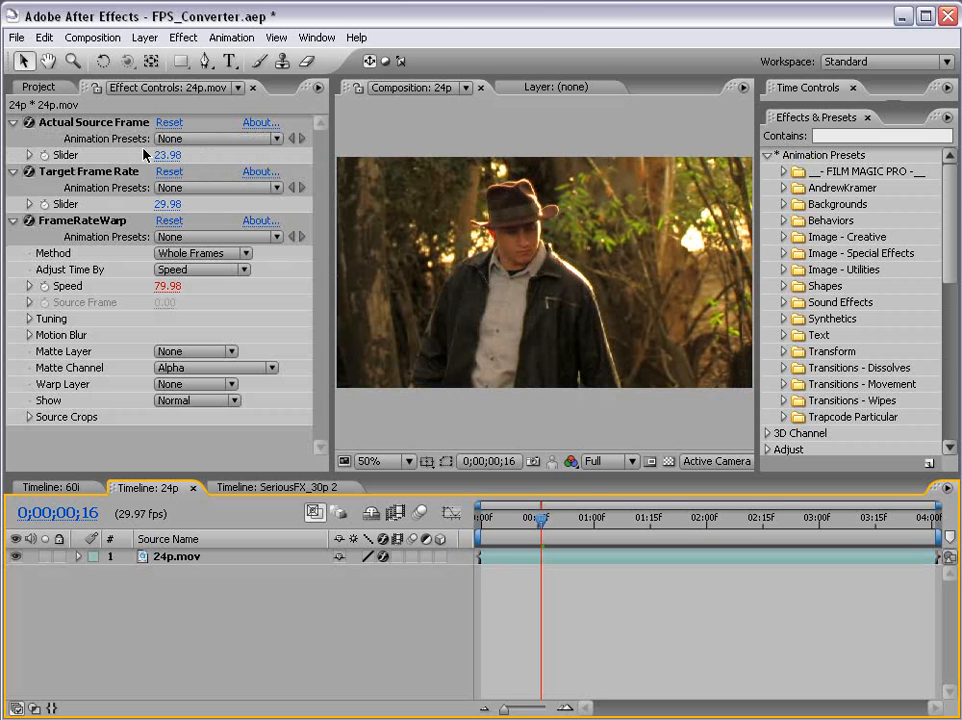
pyautogui.click(44, 123)
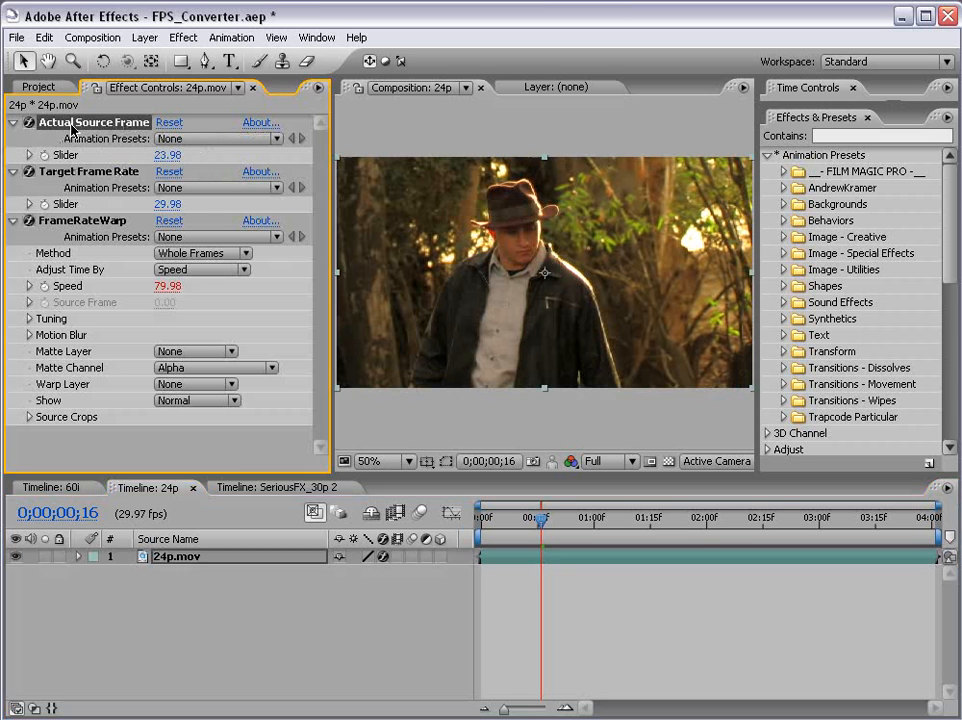
pyautogui.click(28, 168)
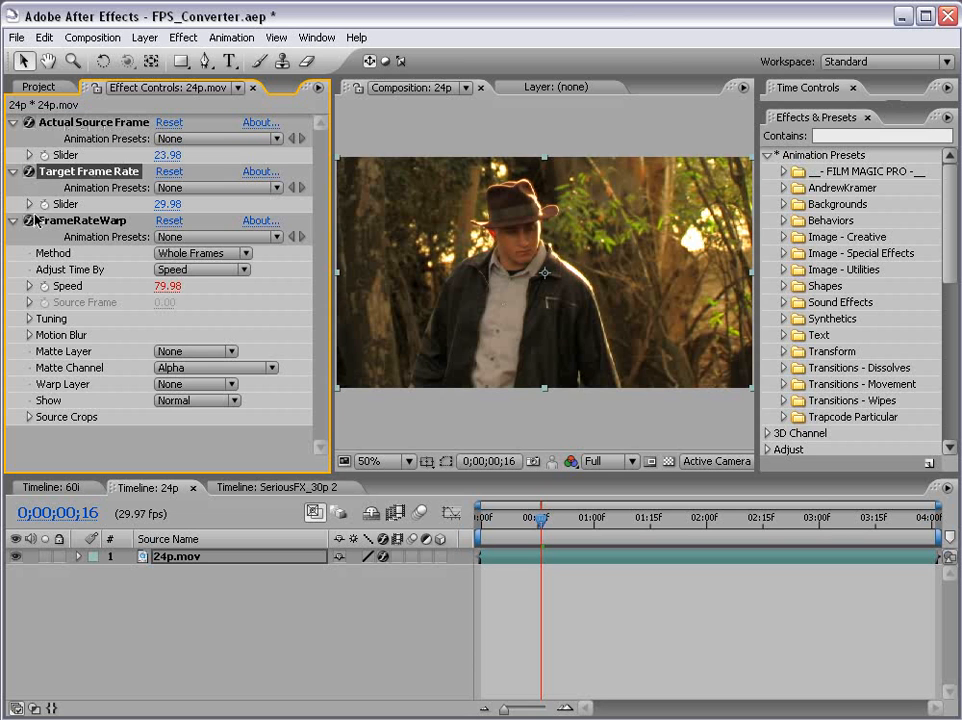
pyautogui.click(72, 220)
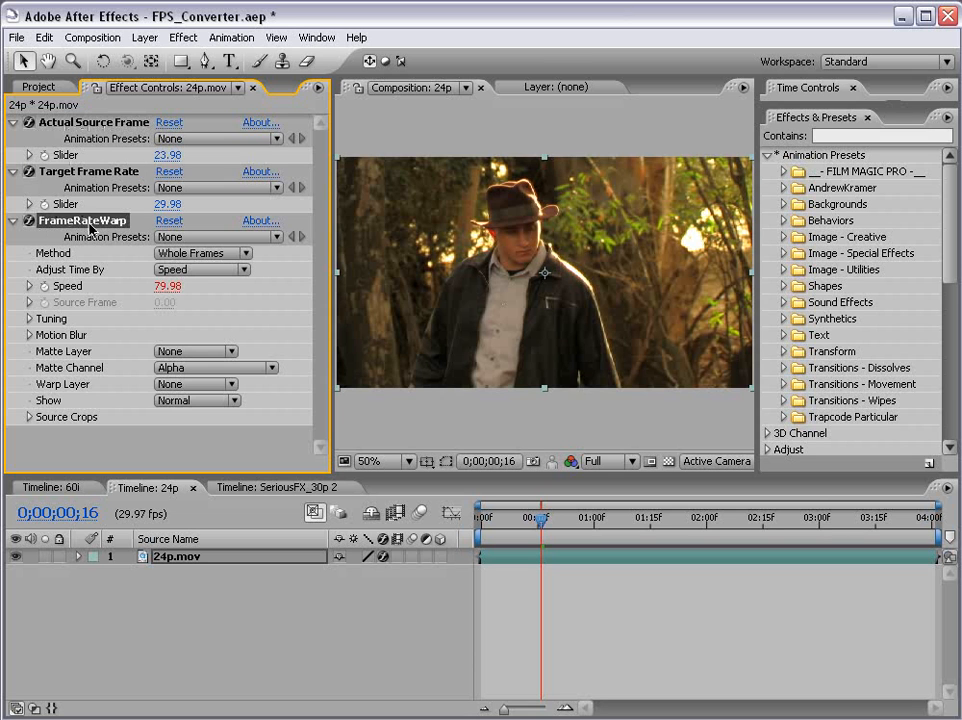
pyautogui.click(30, 286)
pyautogui.click(535, 566)
pyautogui.write('effect("Actual Source Frame Rate")("Slider")/effect("Target Frame Rate")("Slider")*100')
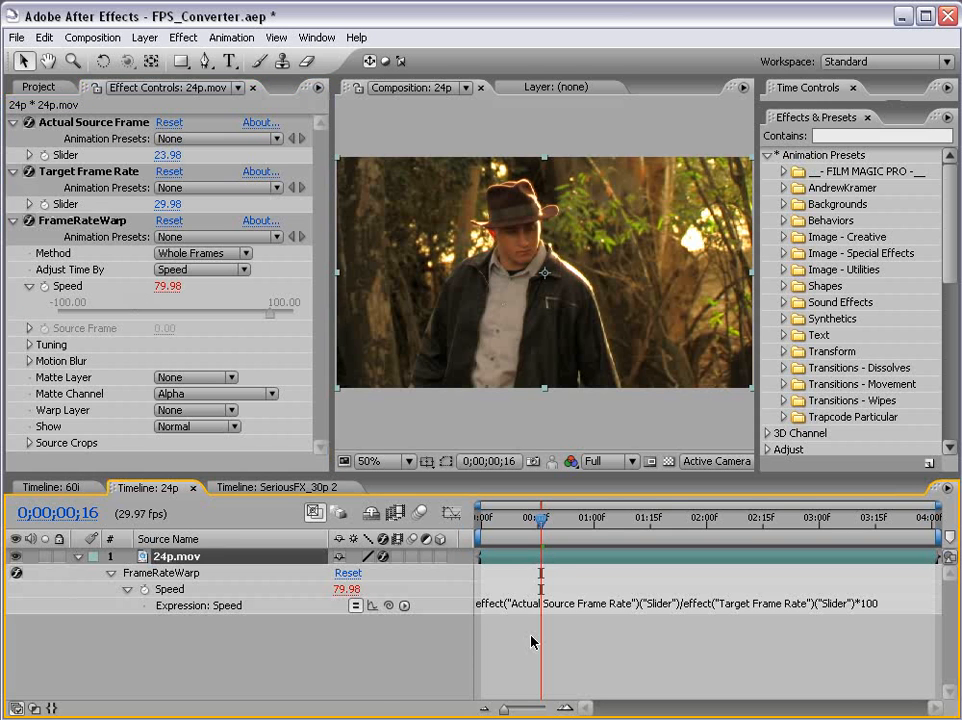
# Examine the Speed expression's Actual Source Frame Rate slider, Target Frame Rate slider and *100 terms without changing them.
pyautogui.click(501, 606)
pyautogui.click(518, 632)
pyautogui.click(644, 606)
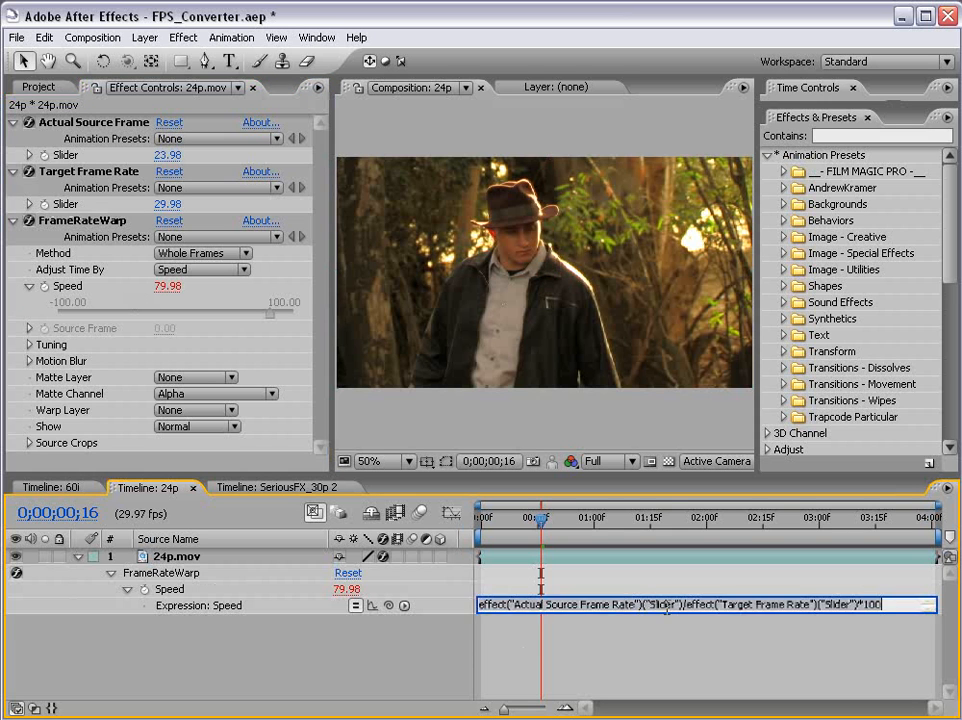
pyautogui.click(543, 606)
pyautogui.moveTo(514, 605); pyautogui.dragTo(620, 605)
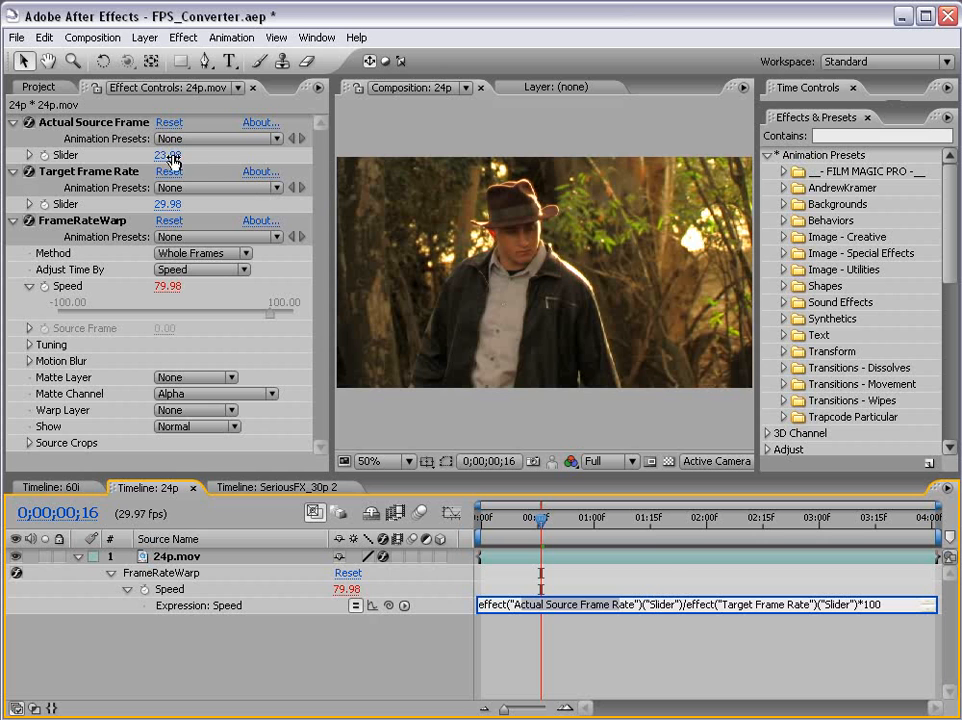
pyautogui.click(686, 606)
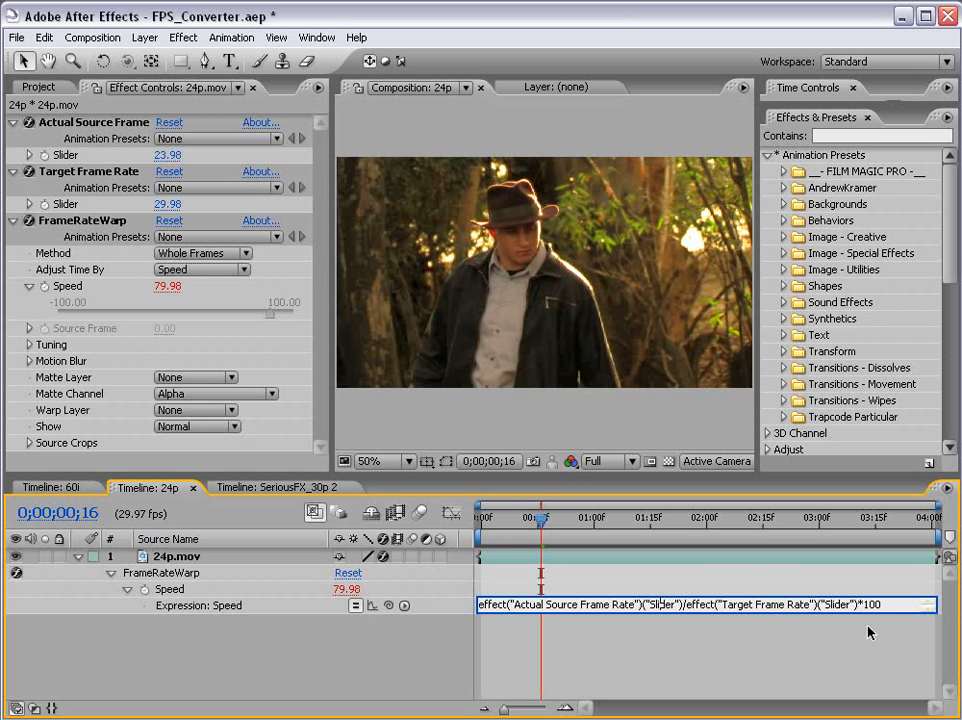
pyautogui.moveTo(884, 604); pyautogui.dragTo(864, 604)
pyautogui.click(724, 664)
pyautogui.click(877, 602)
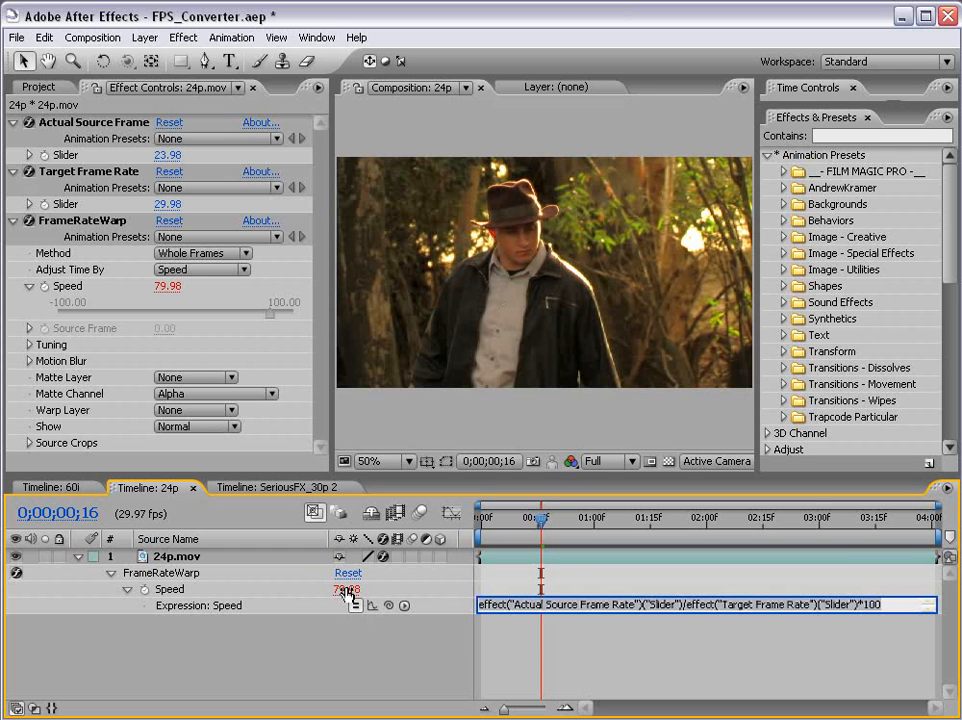
pyautogui.press('KP_Enter')
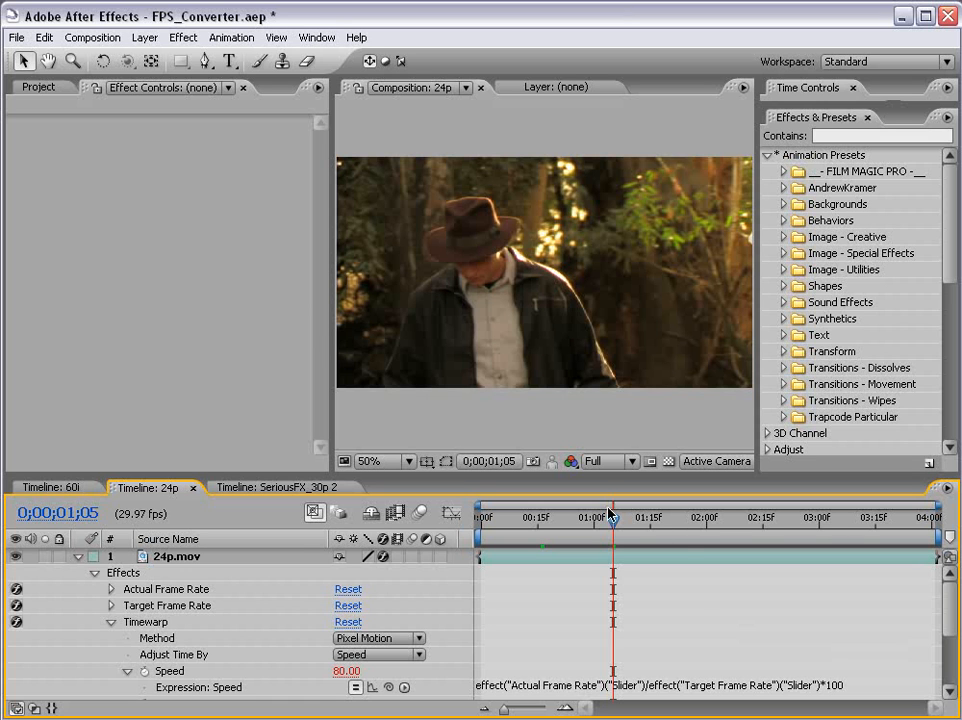
# Apply the FMP_Enhance-Warm preset from Cinema_Styles to the 60i.mov layer in the 60i composition and scrub through the timeline.
pyautogui.click(68, 489)
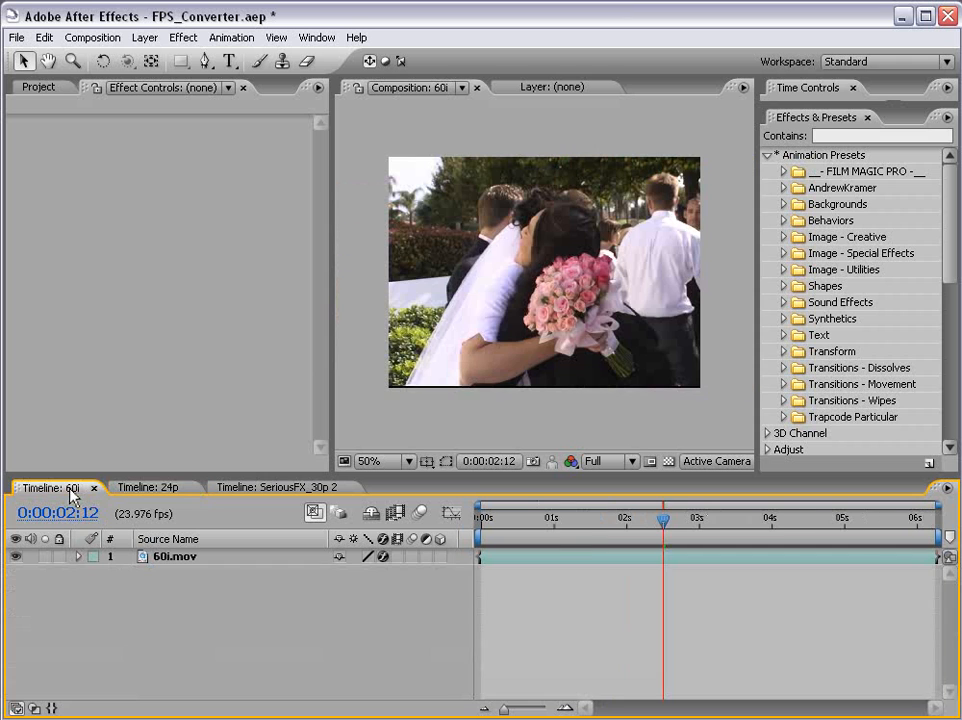
pyautogui.click(563, 555)
pyautogui.click(783, 171)
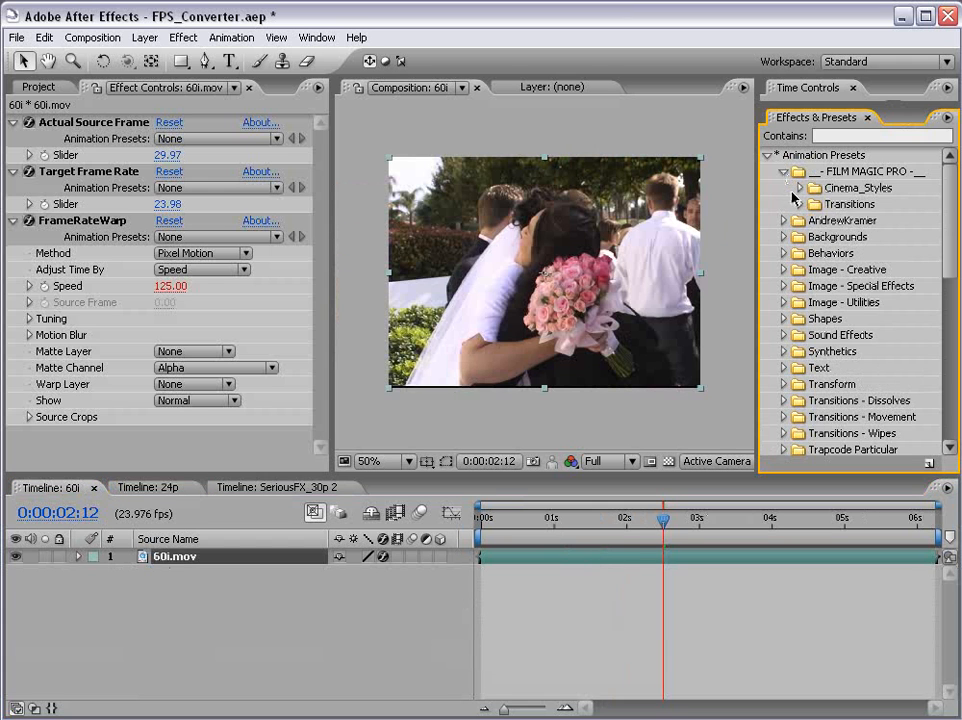
pyautogui.click(799, 188)
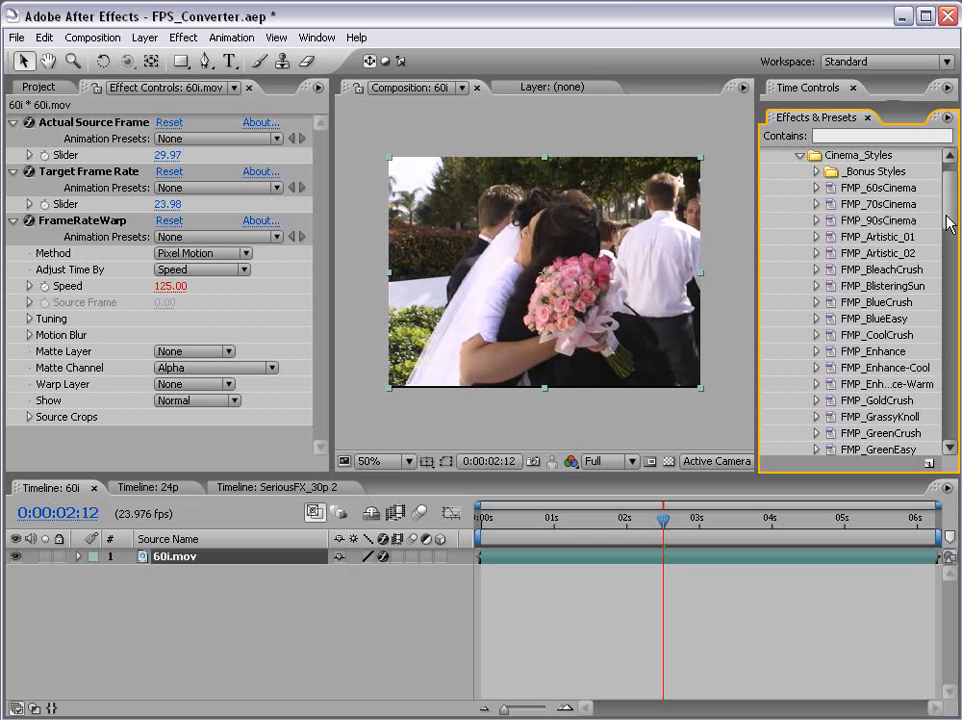
pyautogui.moveTo(899, 378); pyautogui.dragTo(612, 305)
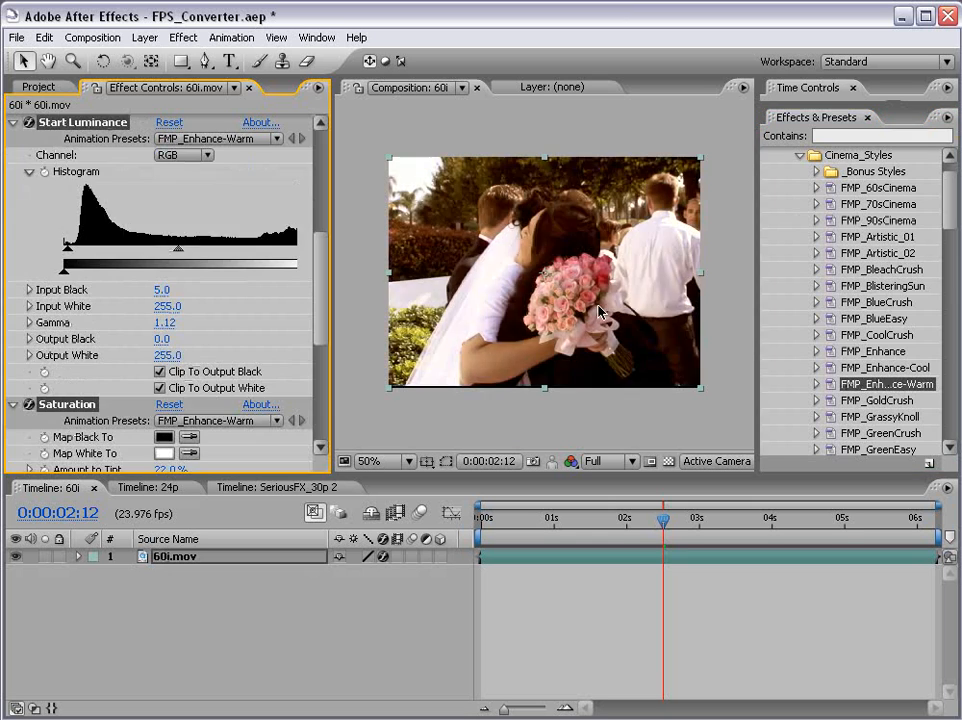
pyautogui.click(696, 520)
pyautogui.moveTo(706, 528); pyautogui.dragTo(820, 524)
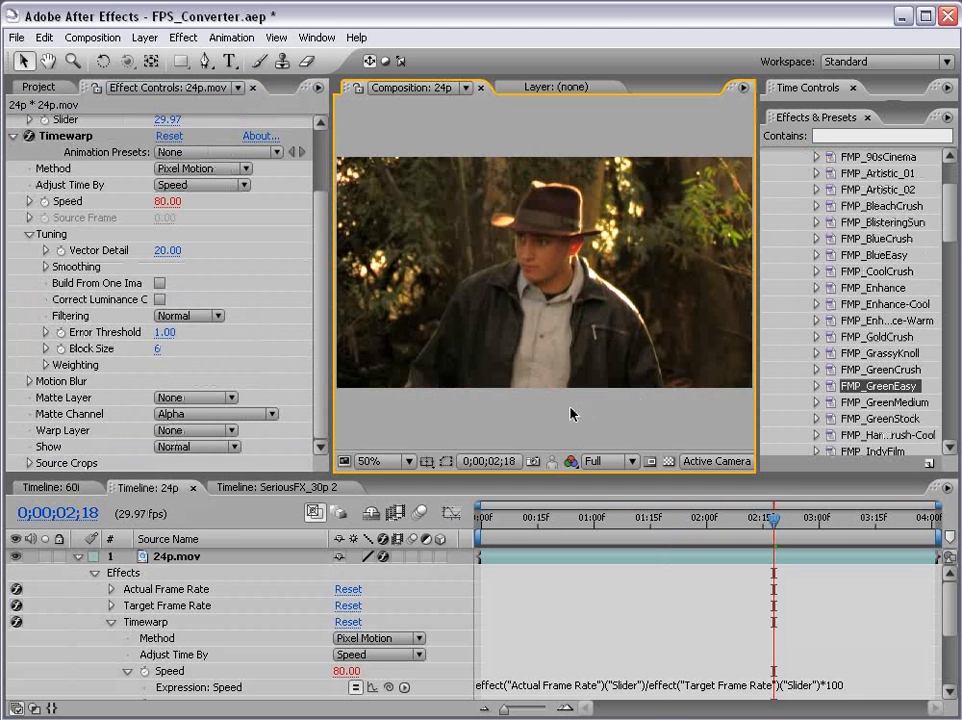
# Apply the FMP_GreenEasy preset to the 24p.mov layer in the 24p composition and view the graded frame.
pyautogui.moveTo(878, 385); pyautogui.dragTo(635, 566)
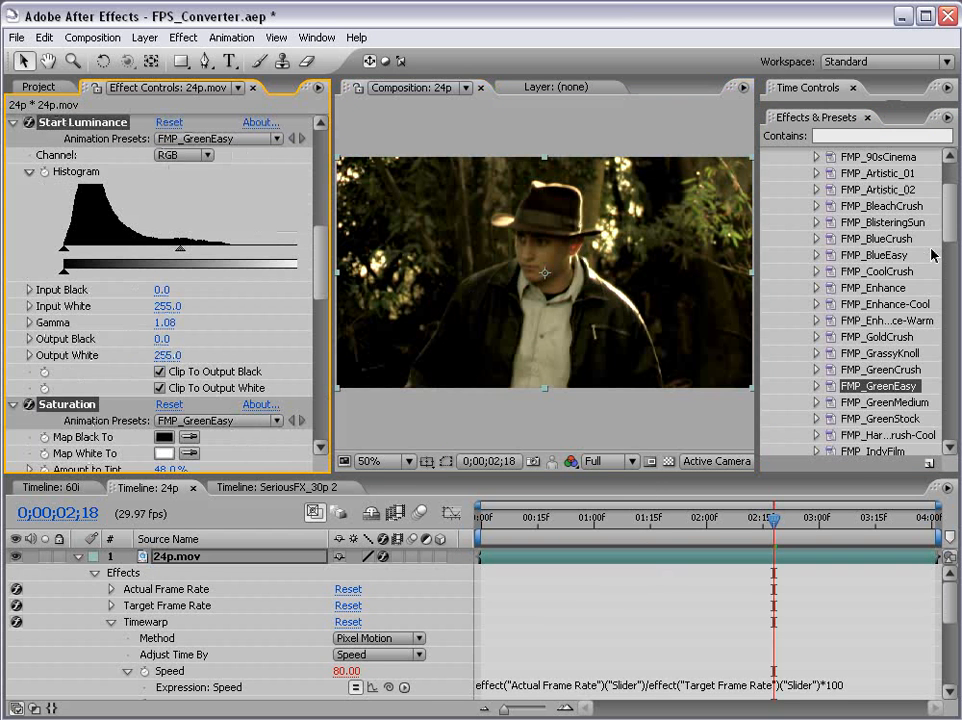
pyautogui.moveTo(948, 217); pyautogui.dragTo(951, 190)
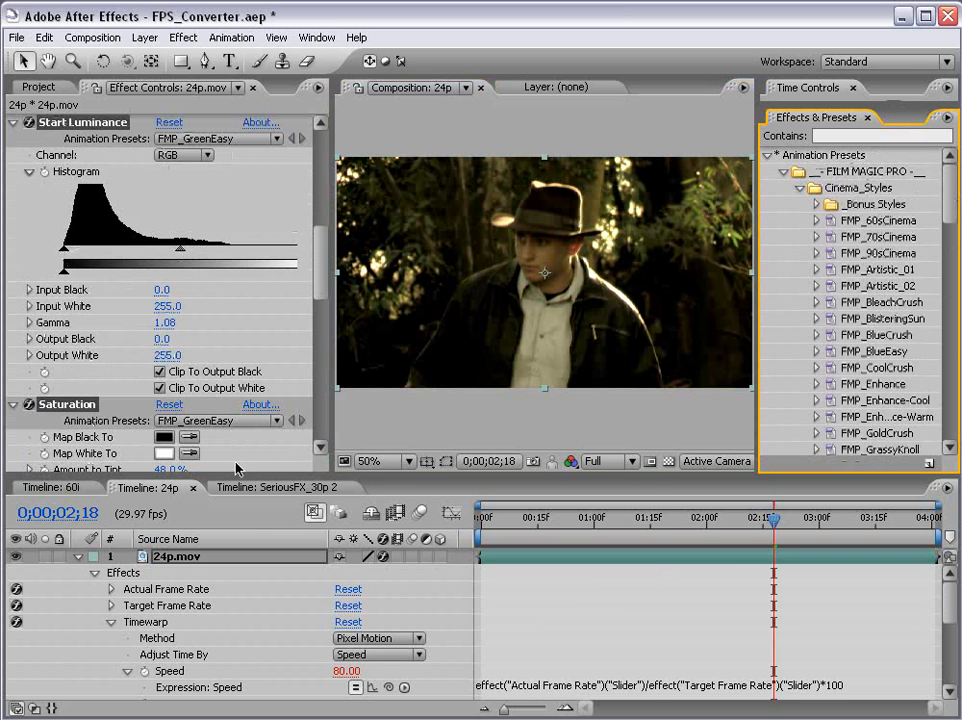
pyautogui.click(559, 409)
pyautogui.scroll(1, 640, 305)
pyautogui.scroll(-1, 625, 325)
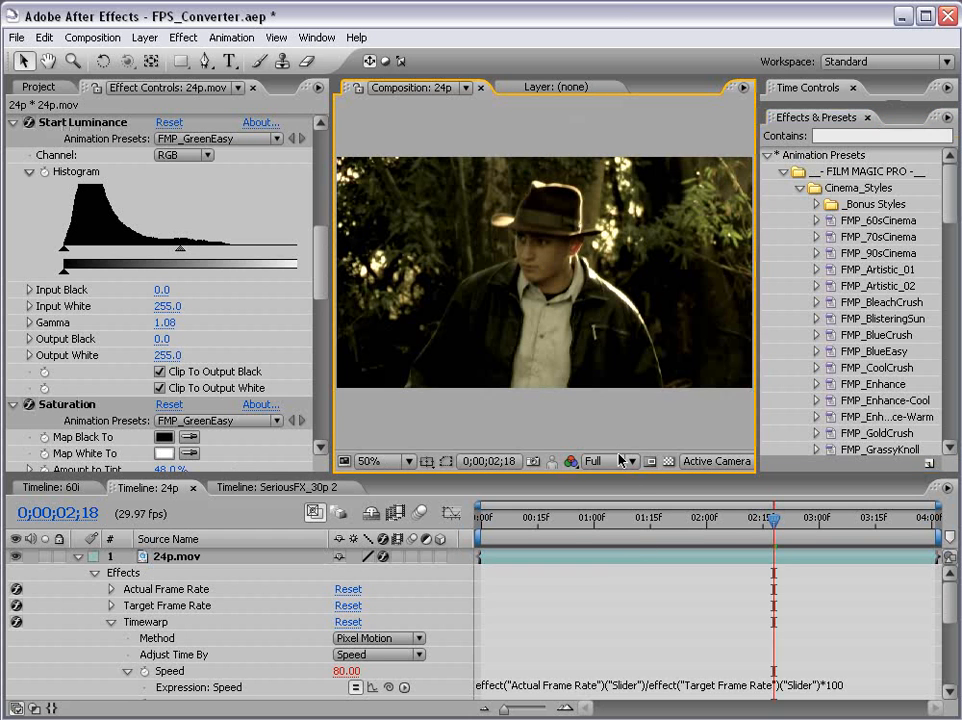